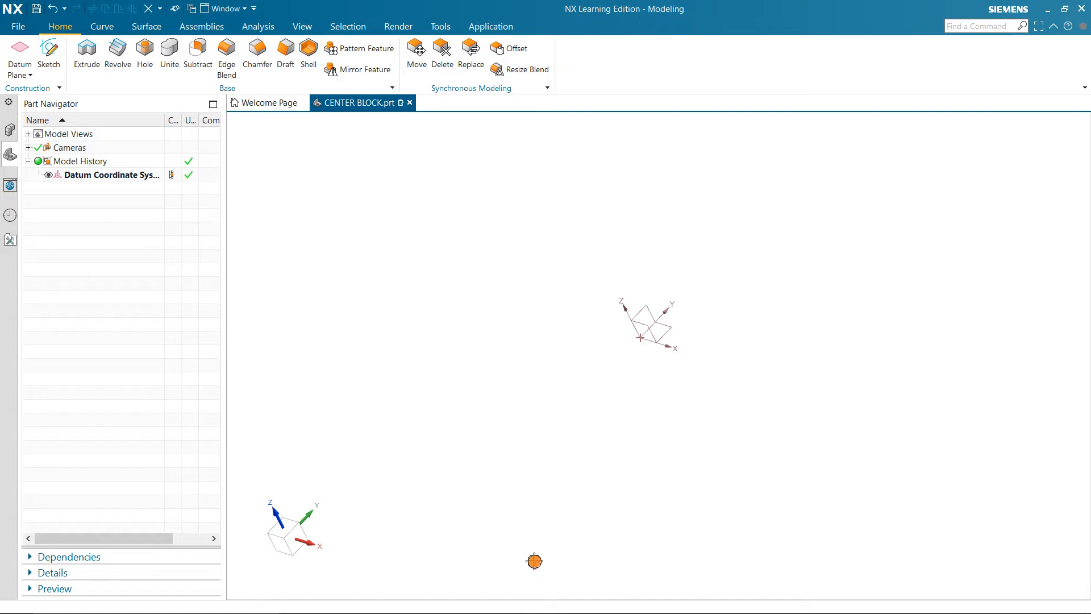
Switch to the CAD NX Manual PDF, examine the Tutorial 3 concentric circle and extrude figures, and return to NX.
mouse_move(530, 611)
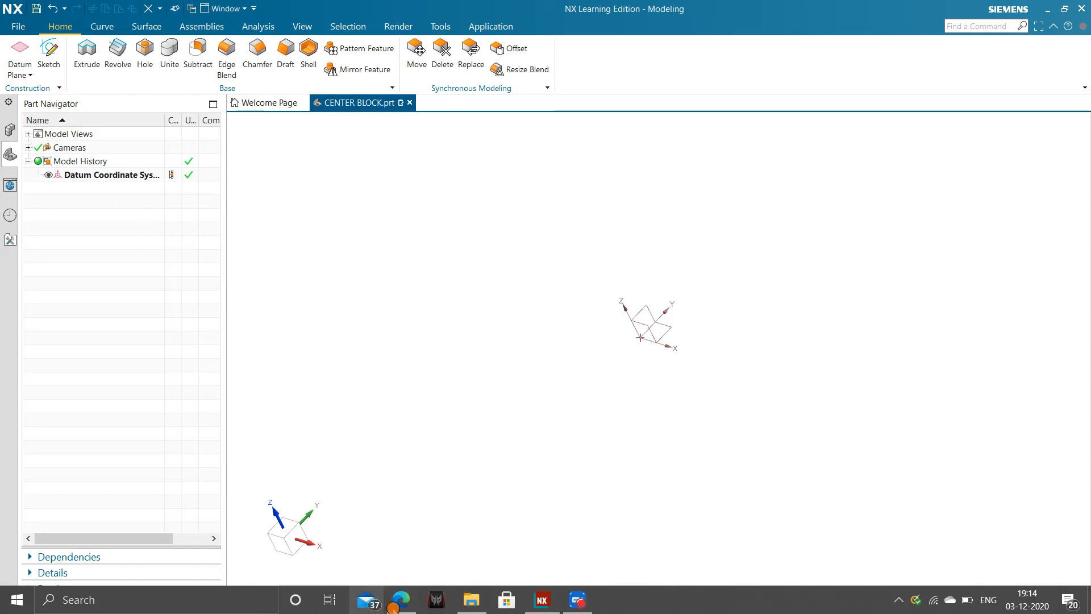
left_click(401, 602)
scroll(463, 382, "up", 10)
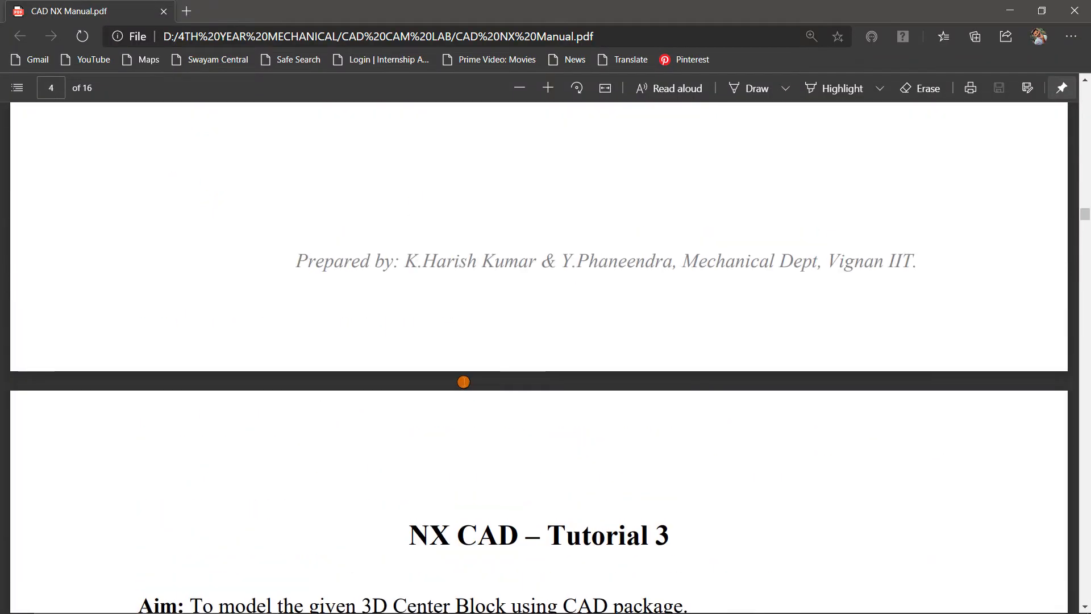
scroll(463, 383, "down", 8)
scroll(463, 382, "down", 15)
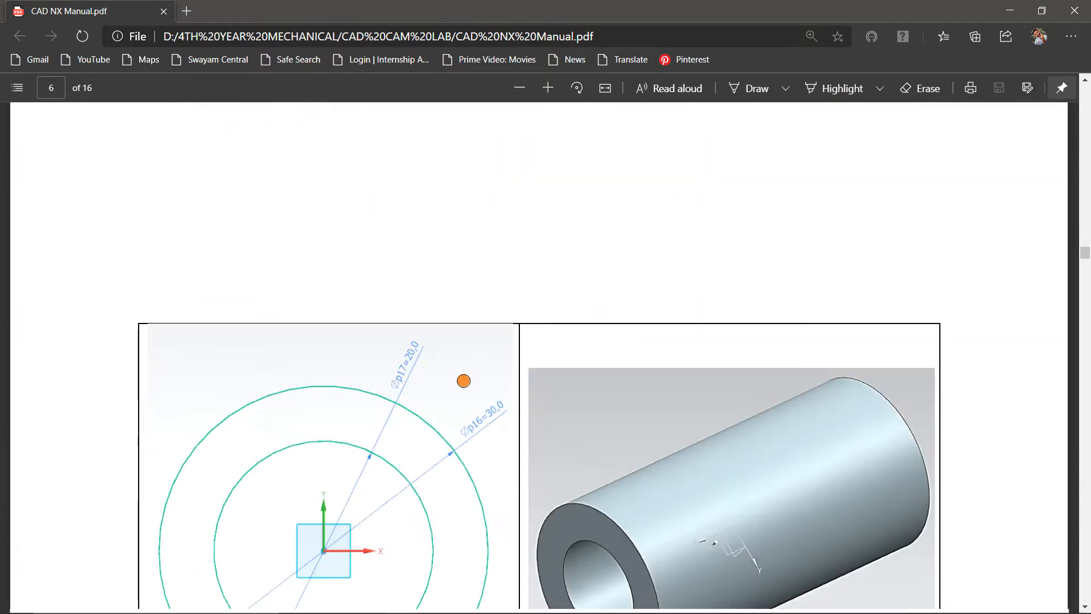
scroll(454, 304, "up", 3)
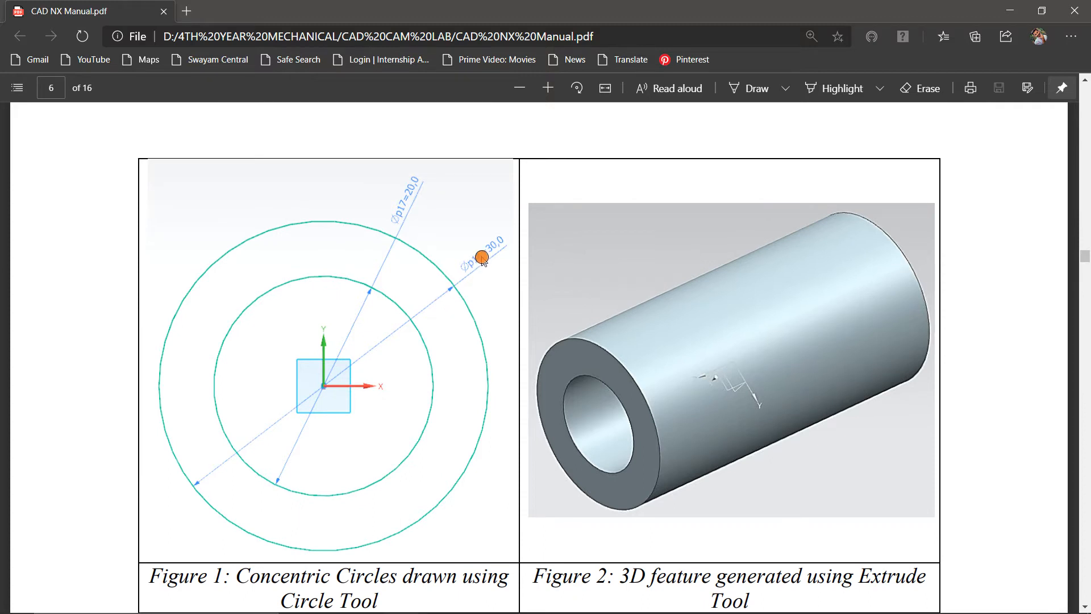
mouse_move(539, 611)
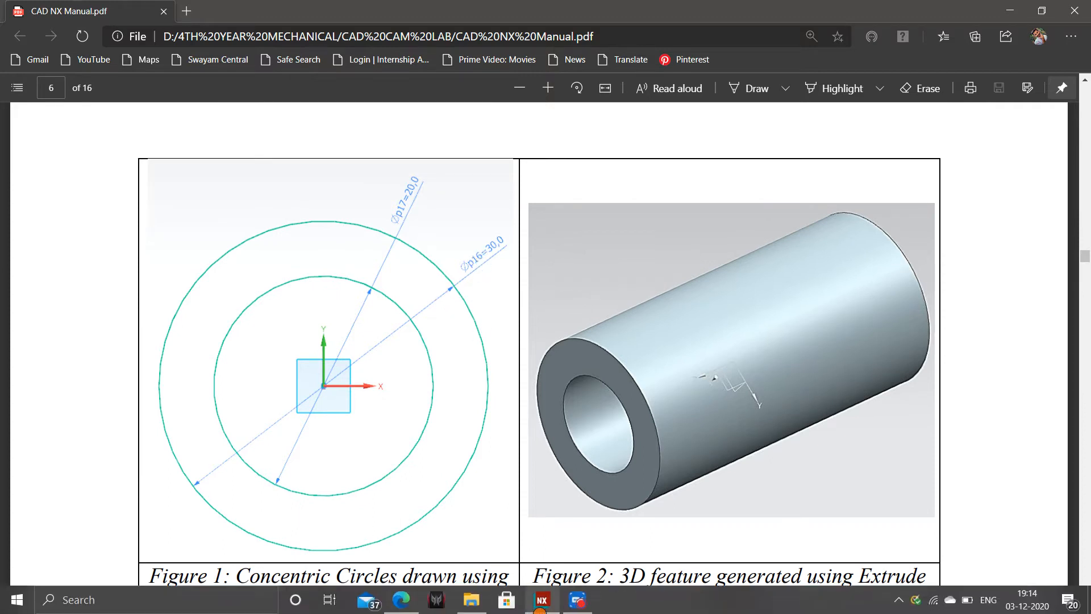
left_click(575, 607)
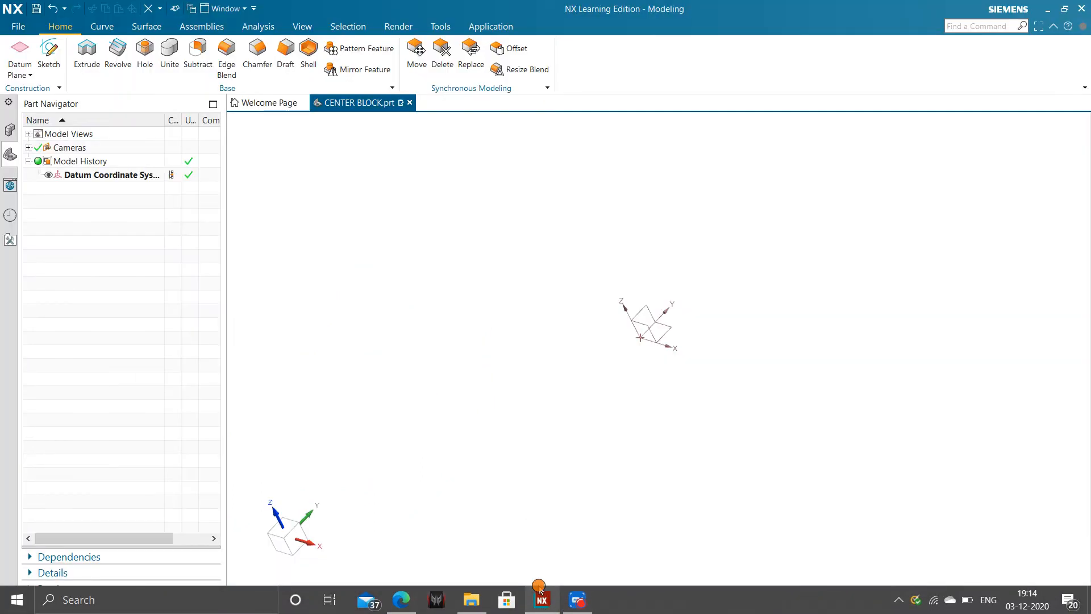
Create a sketch on the YZ plane and draw a 30 mm diameter circle centred on the origin.
left_click(48, 50)
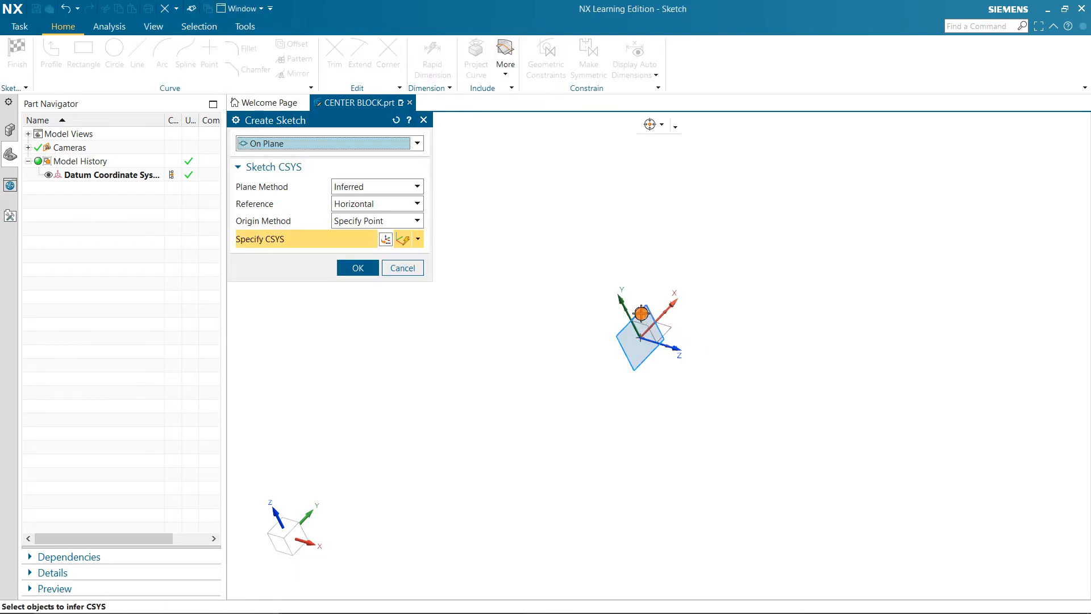
left_click(641, 313)
left_click(354, 269)
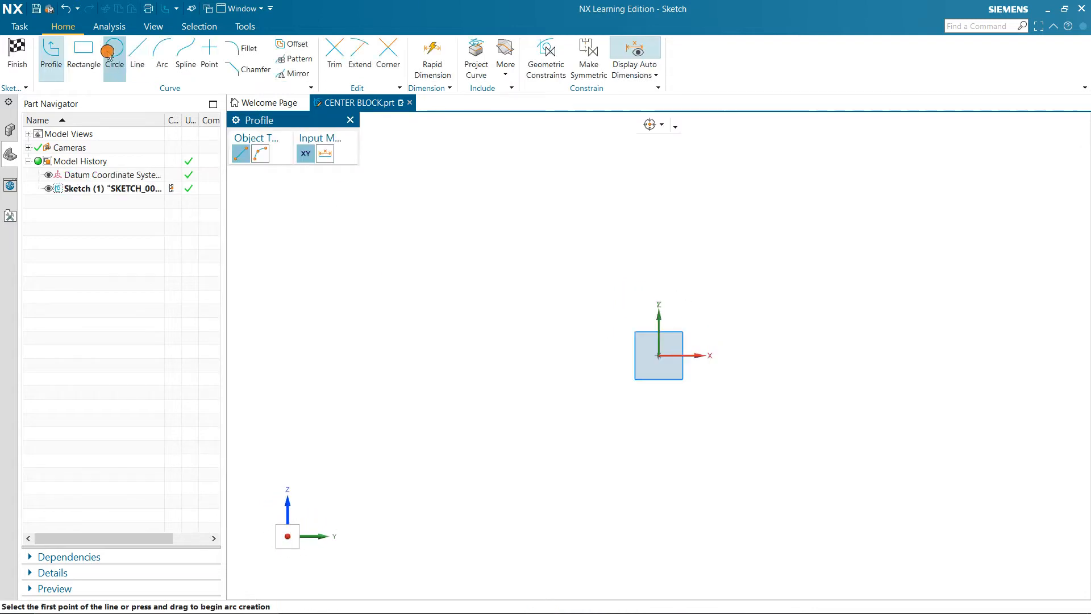
left_click(660, 356)
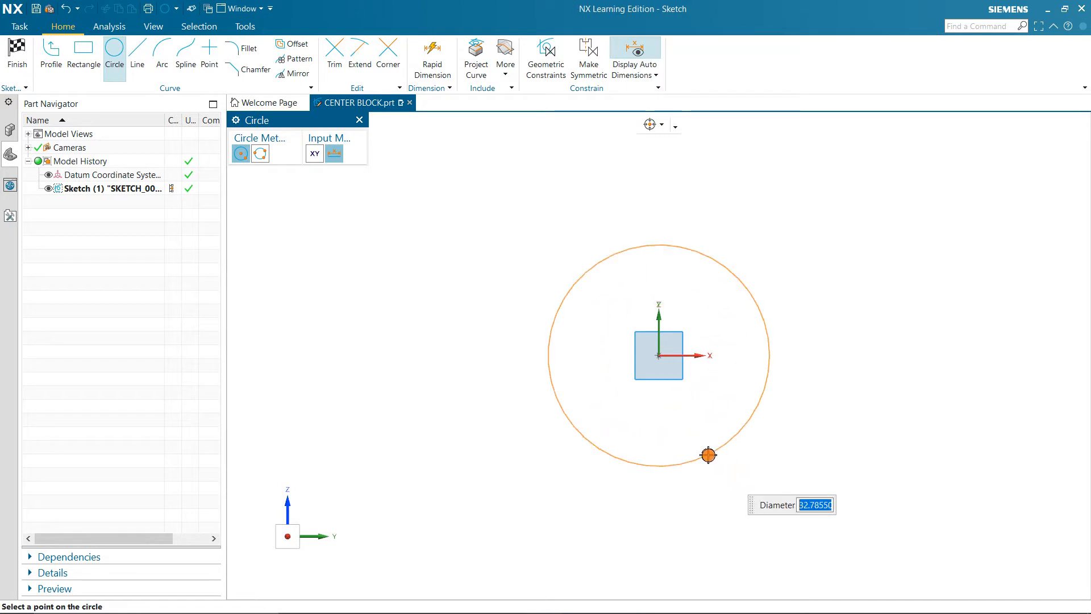
type("30")
key("Return")
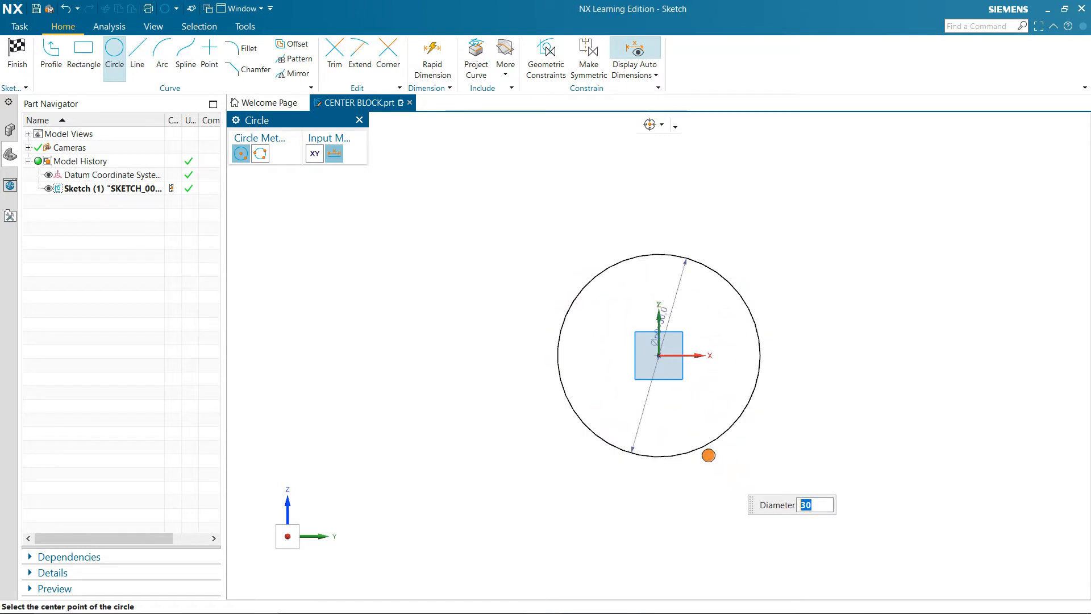
Add a concentric 20 mm diameter circle at the origin and finish the sketch.
left_click(113, 62)
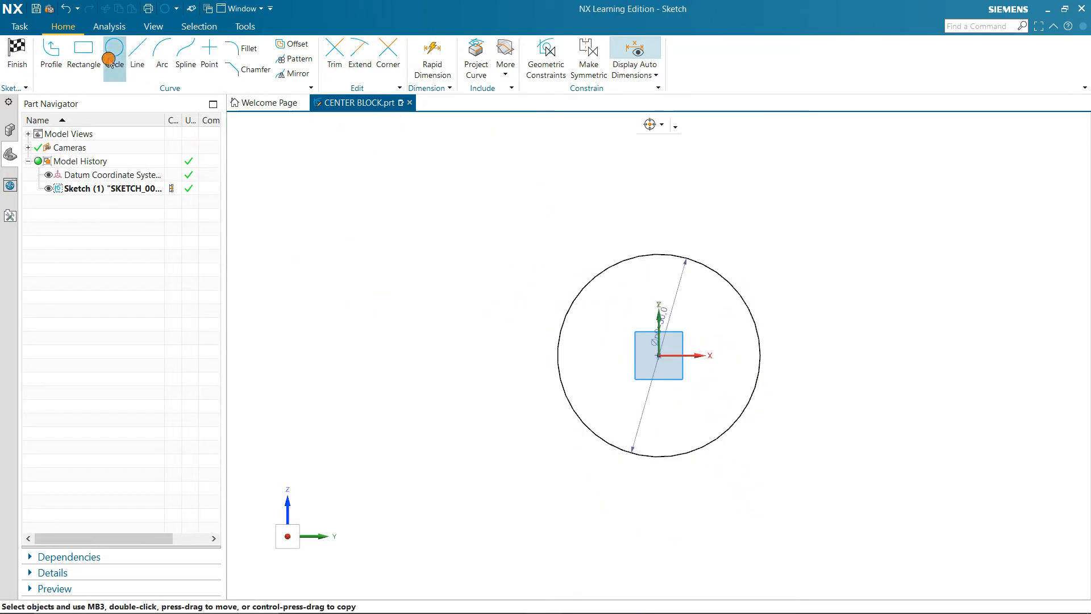
left_click(115, 50)
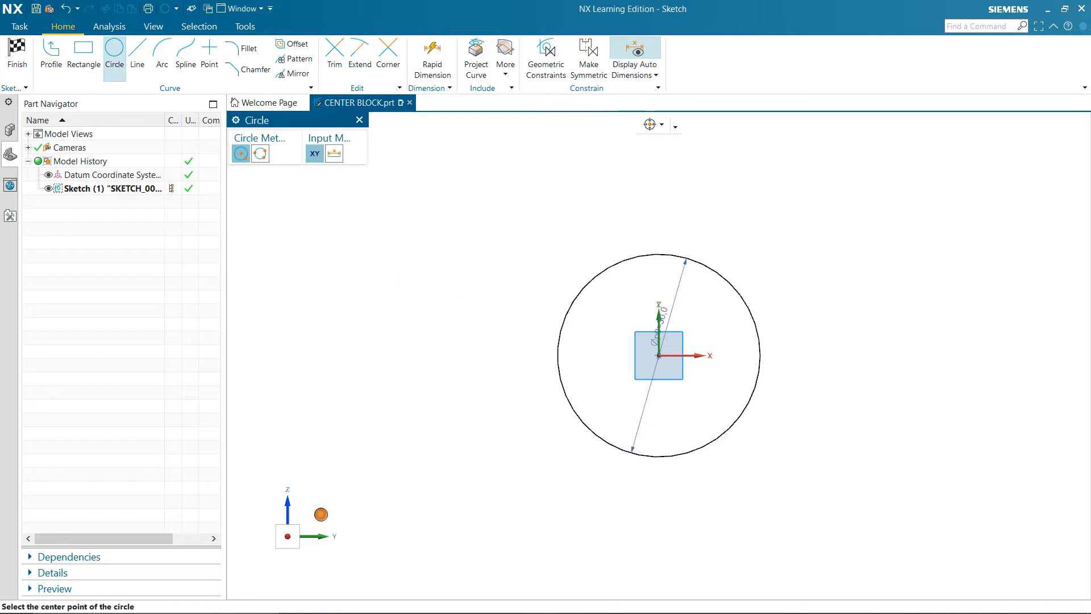
left_click(659, 356)
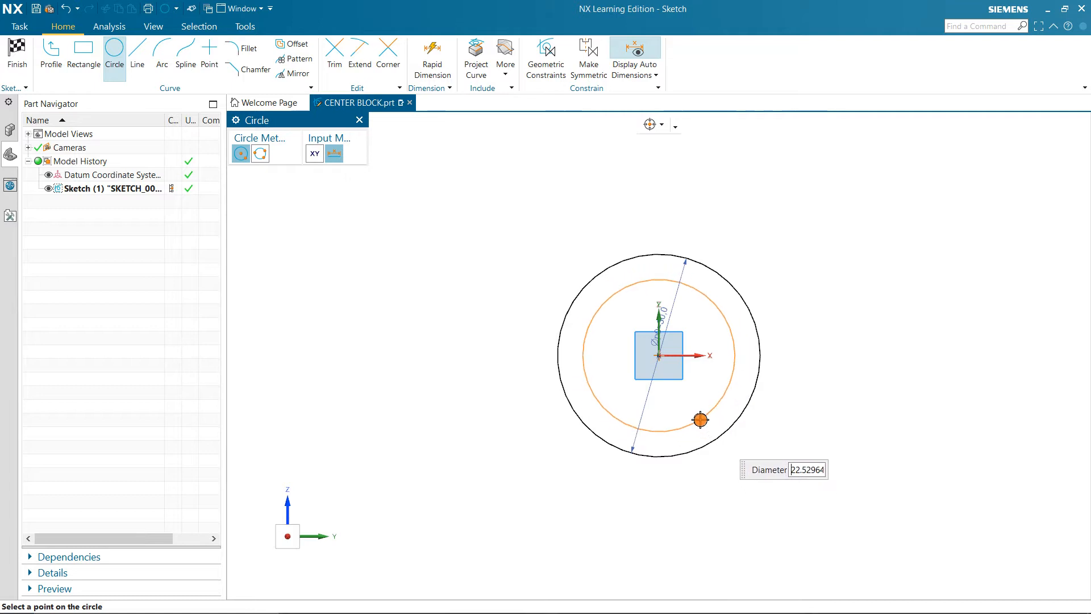
type("20")
key("Return")
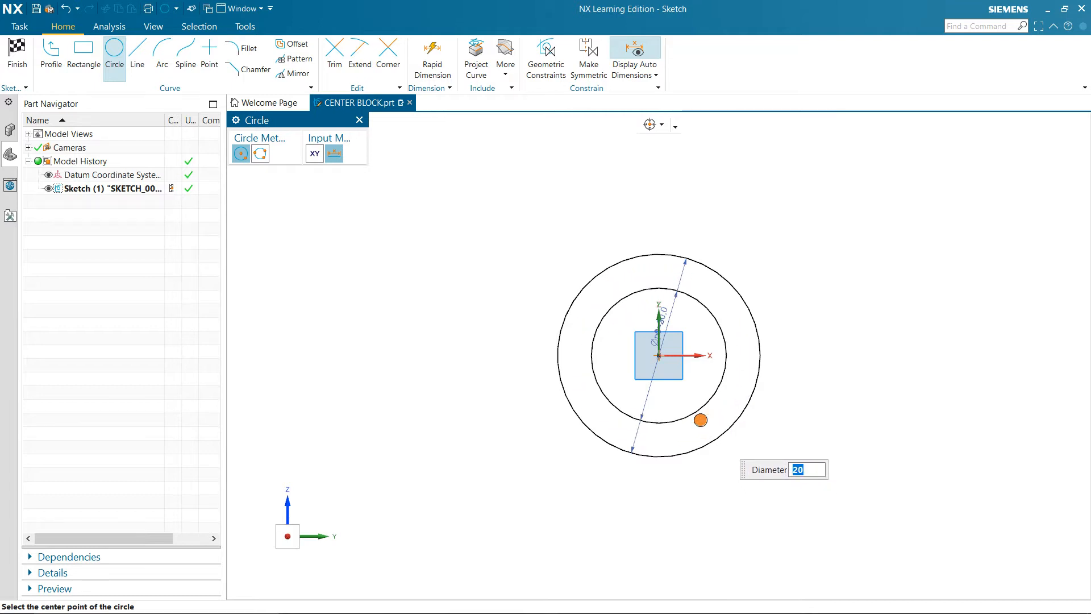
key("Escape")
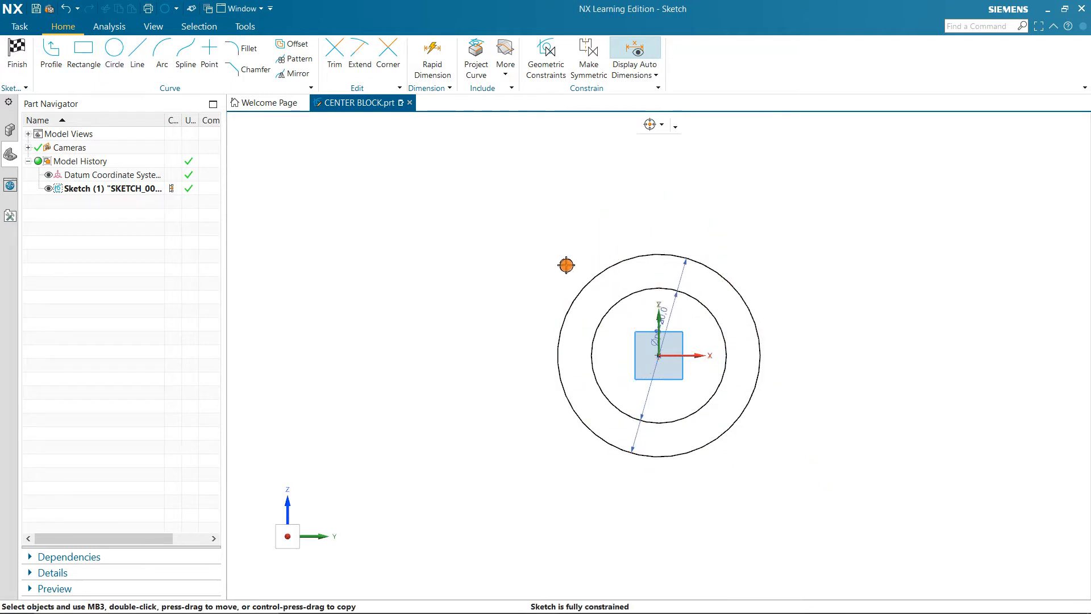
scroll(701, 335, "up", 4)
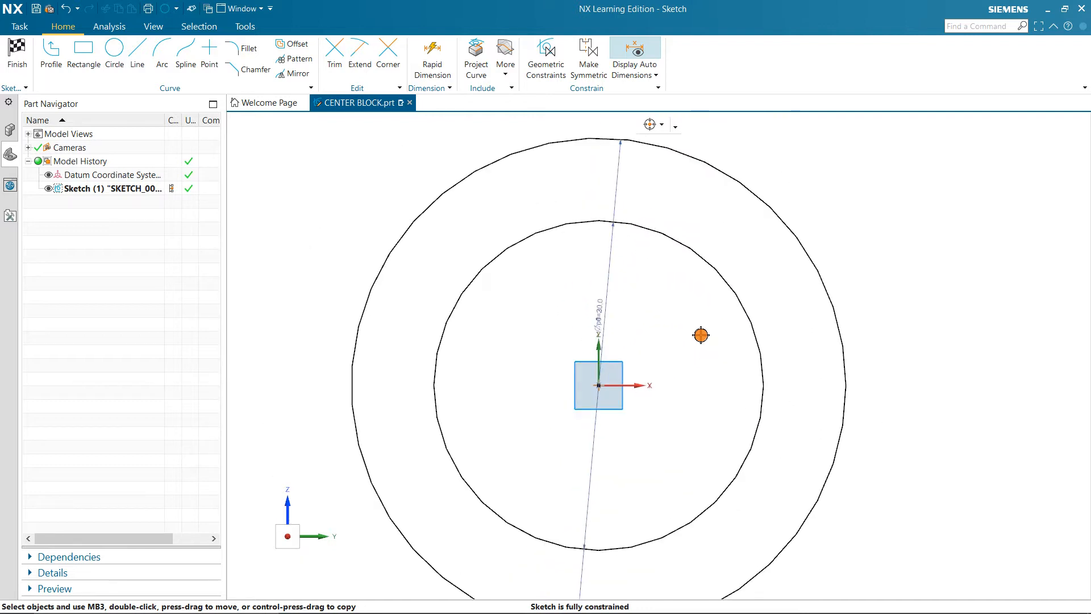
scroll(702, 335, "up", 1)
scroll(700, 325, "down", 5)
scroll(617, 280, "up", 4)
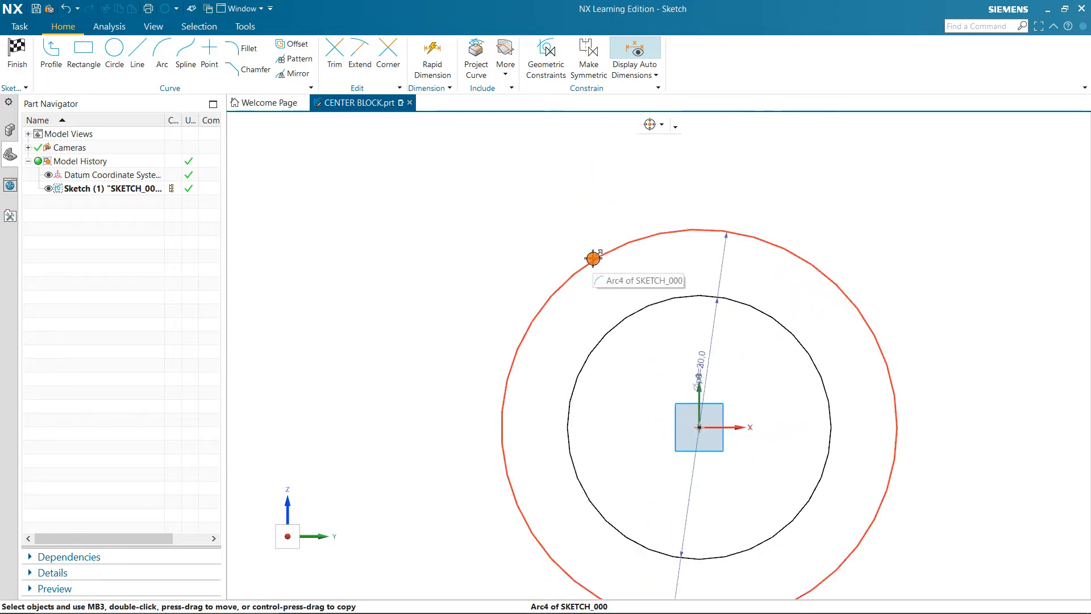
left_click(17, 51)
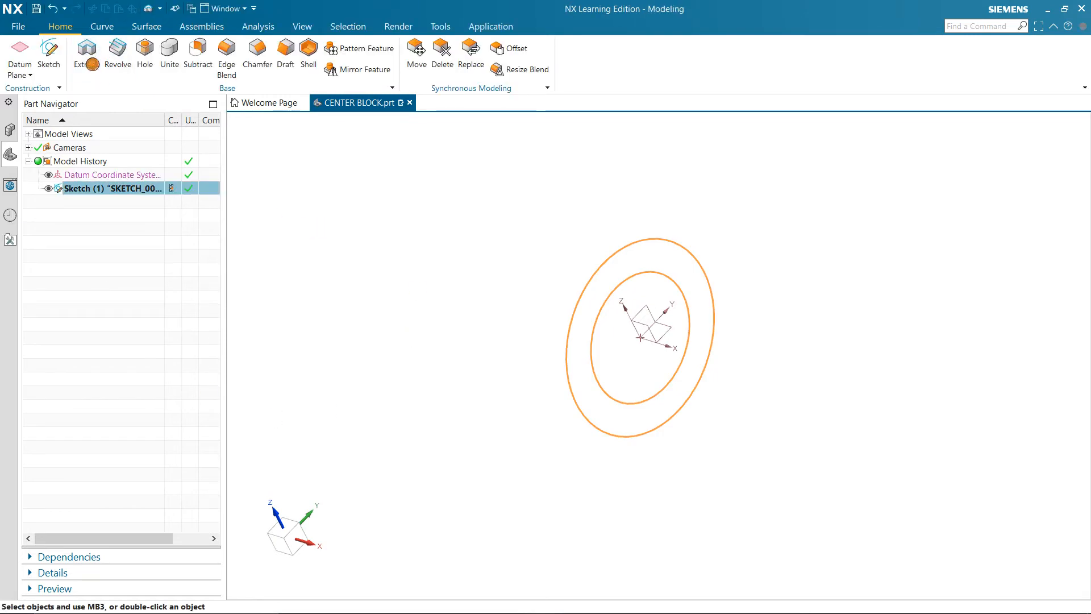
Extrude the two concentric circles from 0 to 35 mm as a hollow cylinder.
left_click(87, 50)
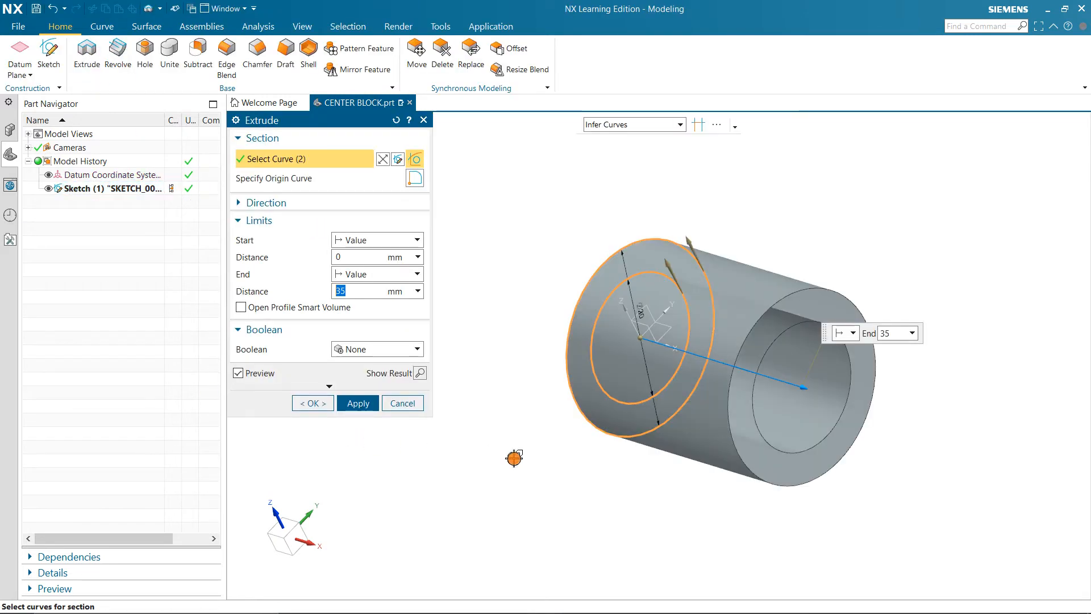
mouse_move(677, 458)
middle_mouse_down()
mouse_move(633, 432)
mouse_move(621, 443)
mouse_move(658, 455)
middle_mouse_up()
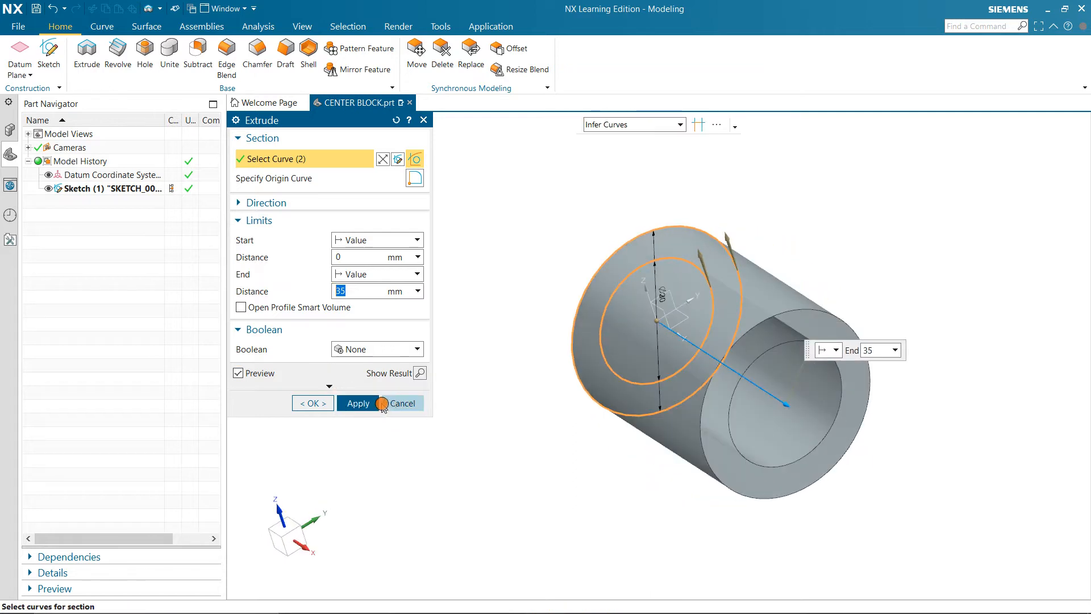
left_click(341, 406)
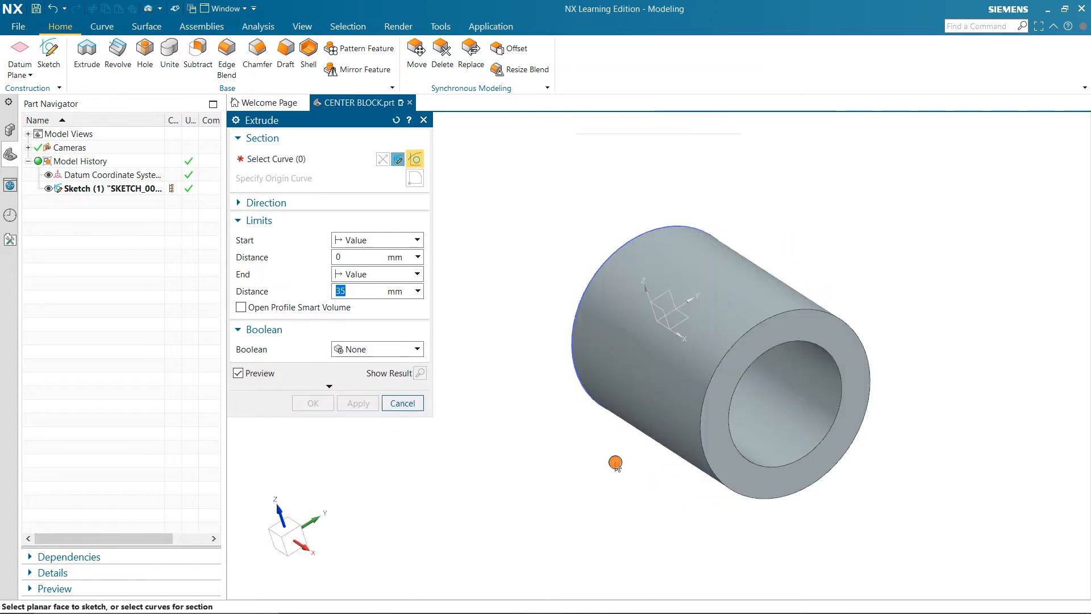
middle_click_drag(614, 458, 583, 483)
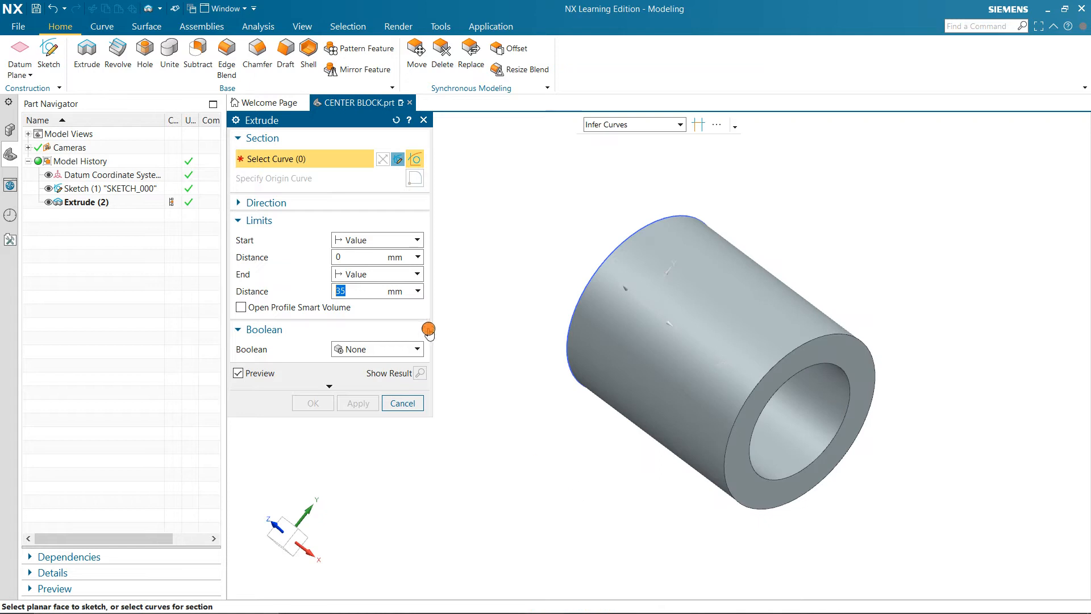
type("35")
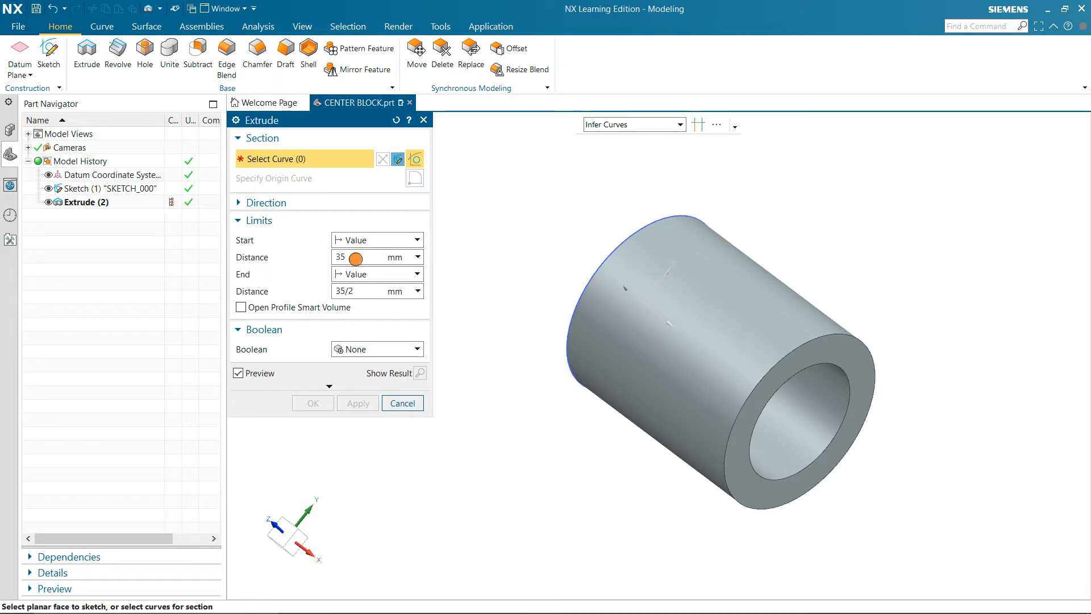
type("-")
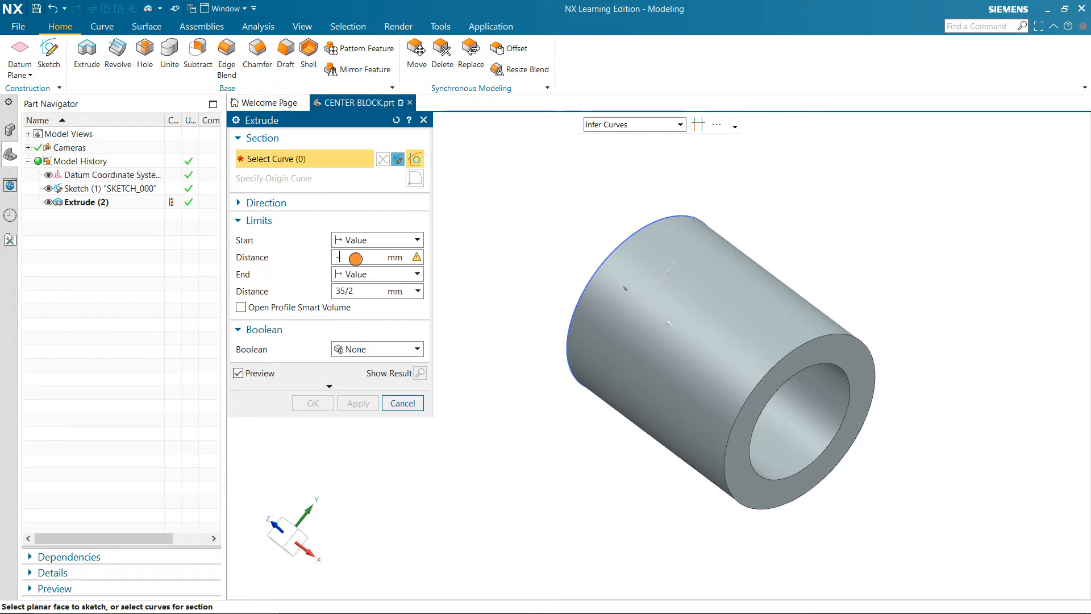
type("35/2")
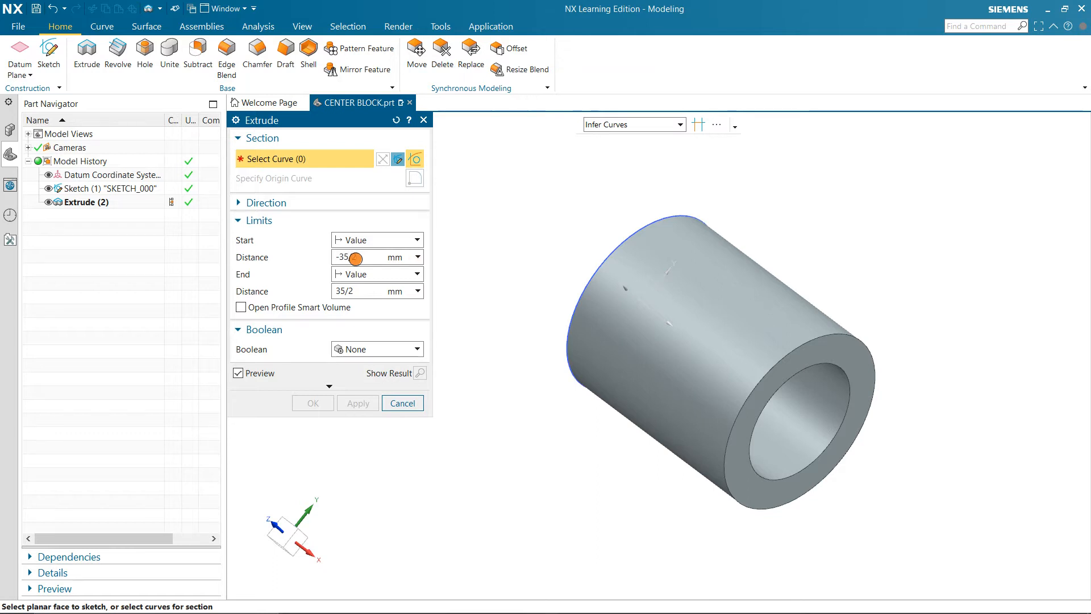
left_click(369, 351)
left_click(374, 363)
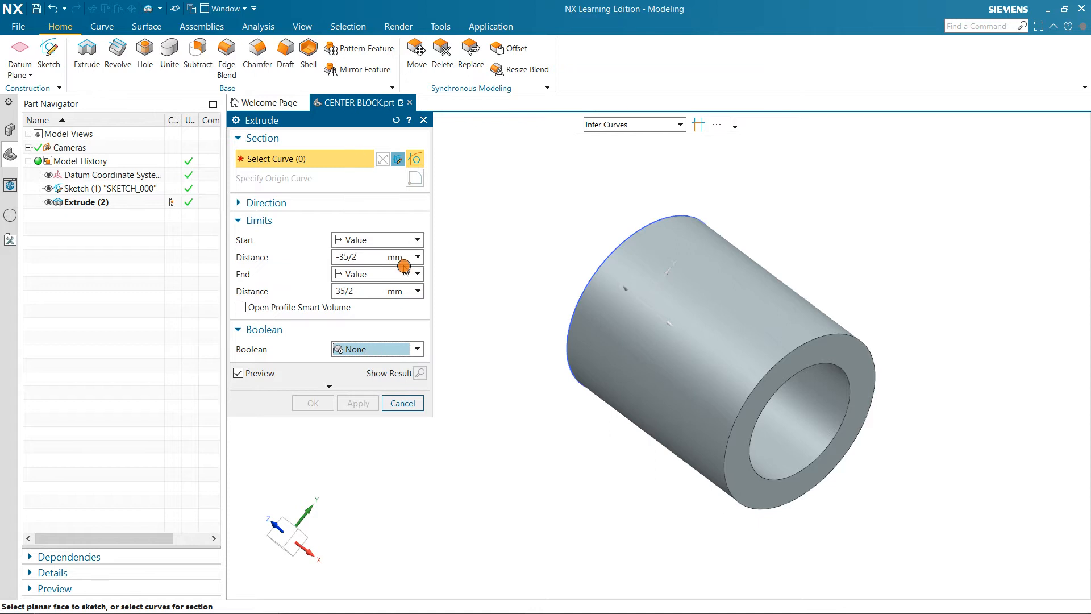
left_click(421, 121)
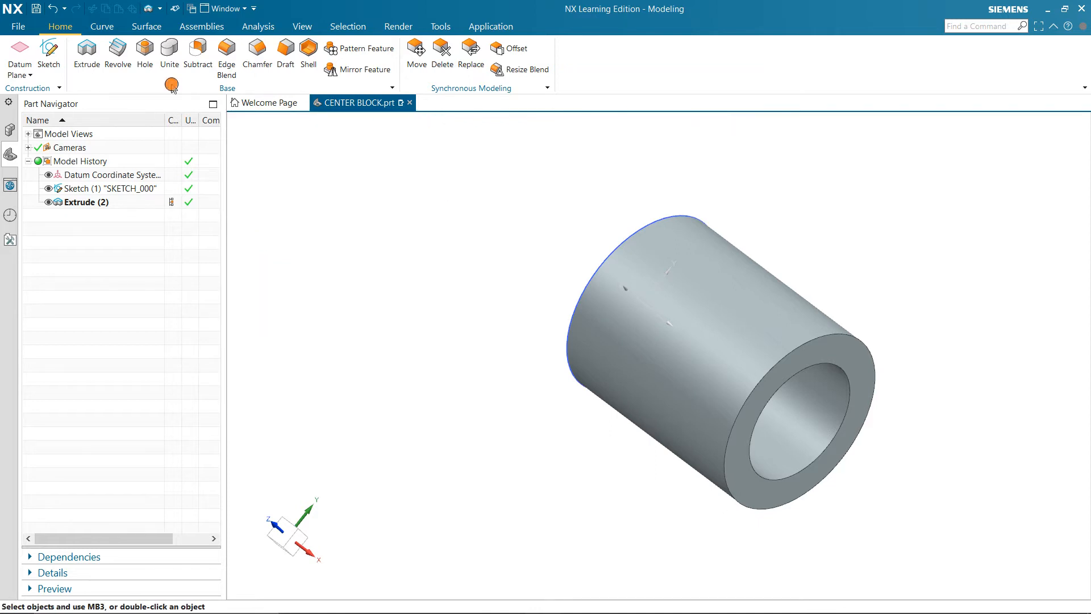
left_click(93, 59)
left_click(343, 292)
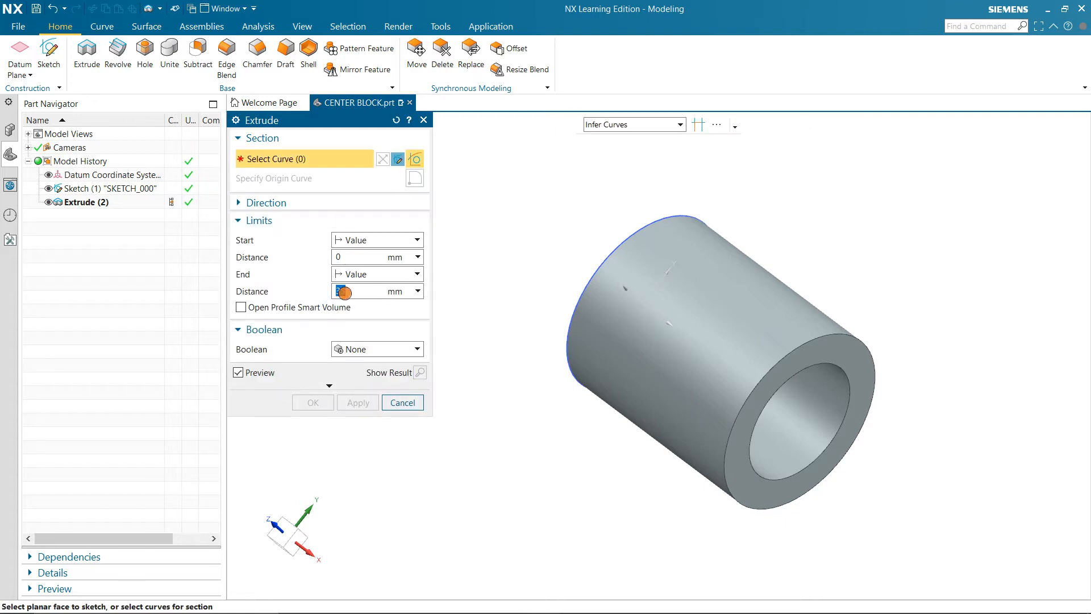
left_click(425, 121)
Delete the one-sided extrude feature of the hollow cylinder from the model history.
left_click(134, 206)
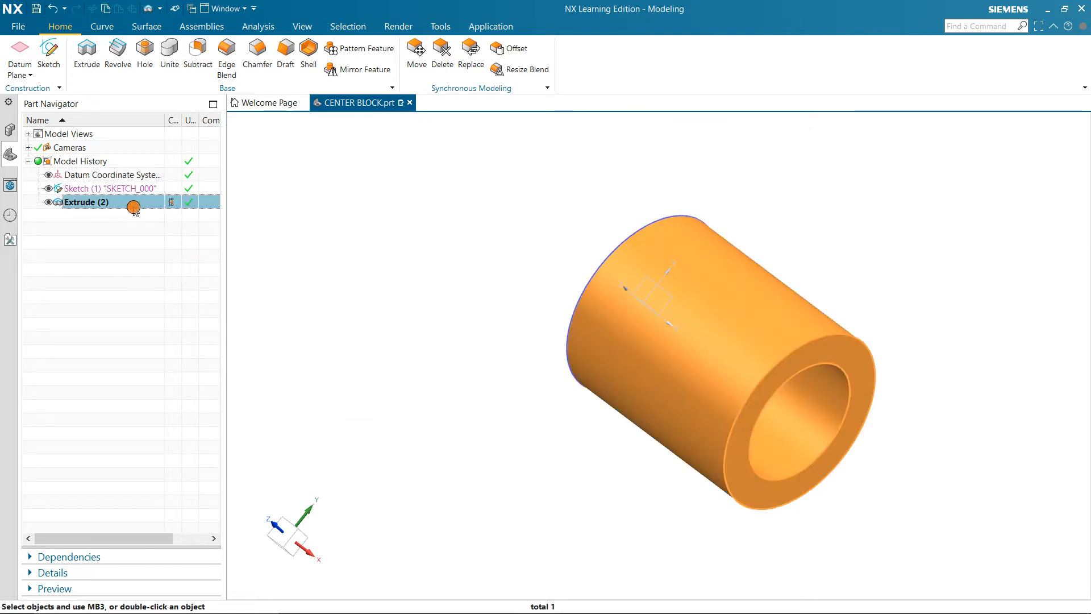
key("Delete")
Extrude the two concentric circles symmetrically about the sketch plane, from -17.5 mm to 17.5 mm.
left_click(87, 54)
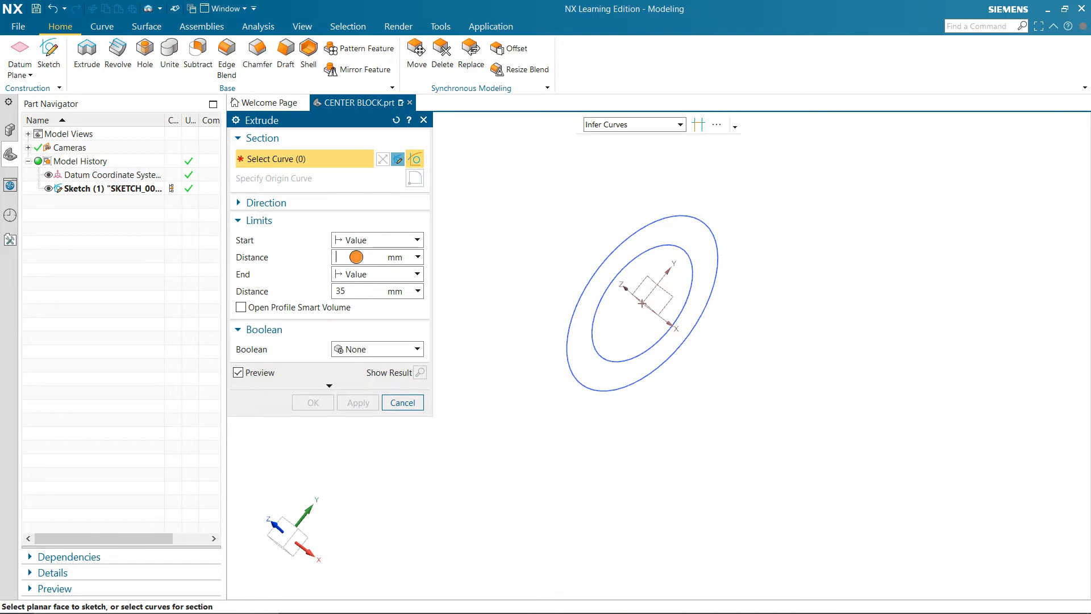
type("-")
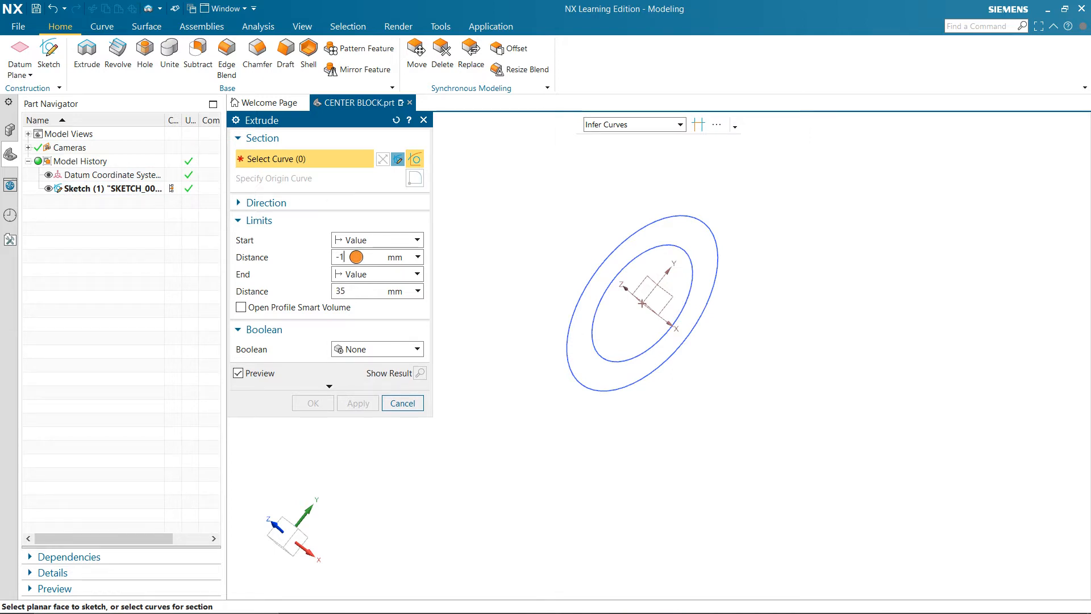
type("17.5")
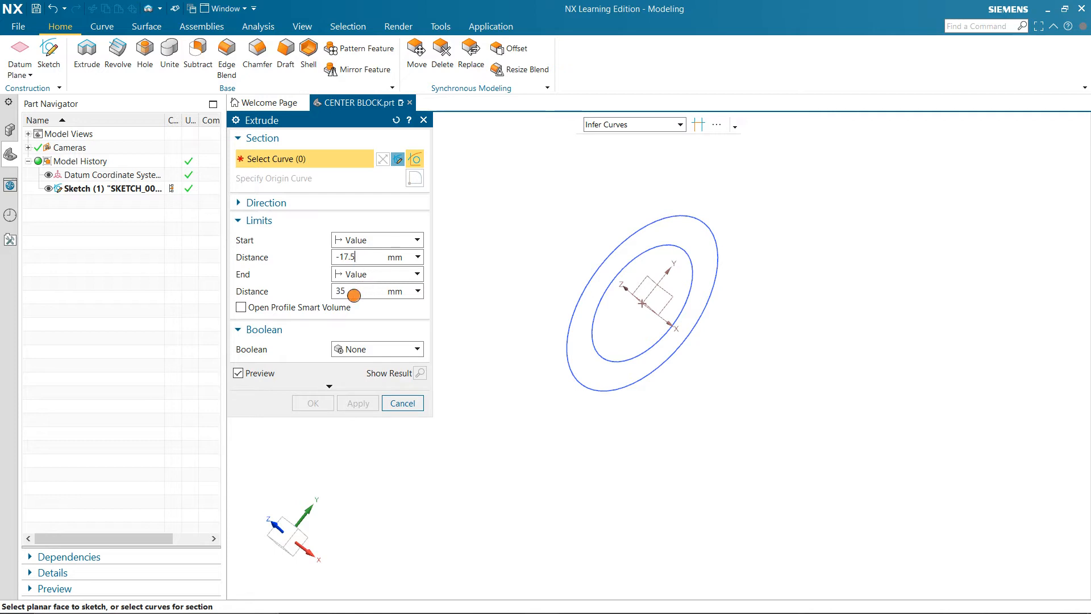
left_click(354, 293)
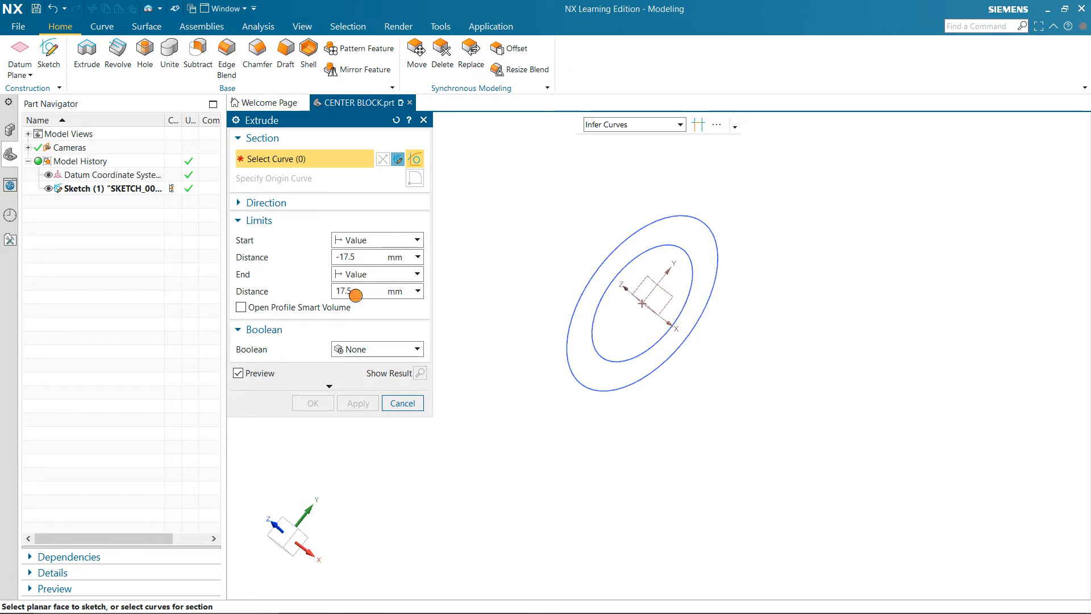
left_click(623, 247)
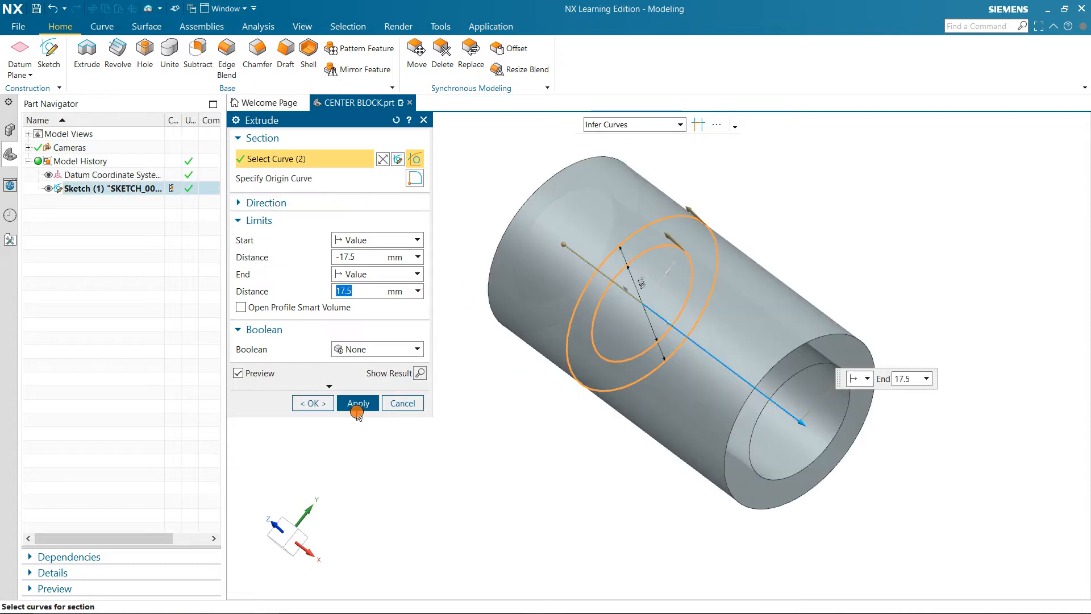
left_click(357, 405)
left_click(357, 405)
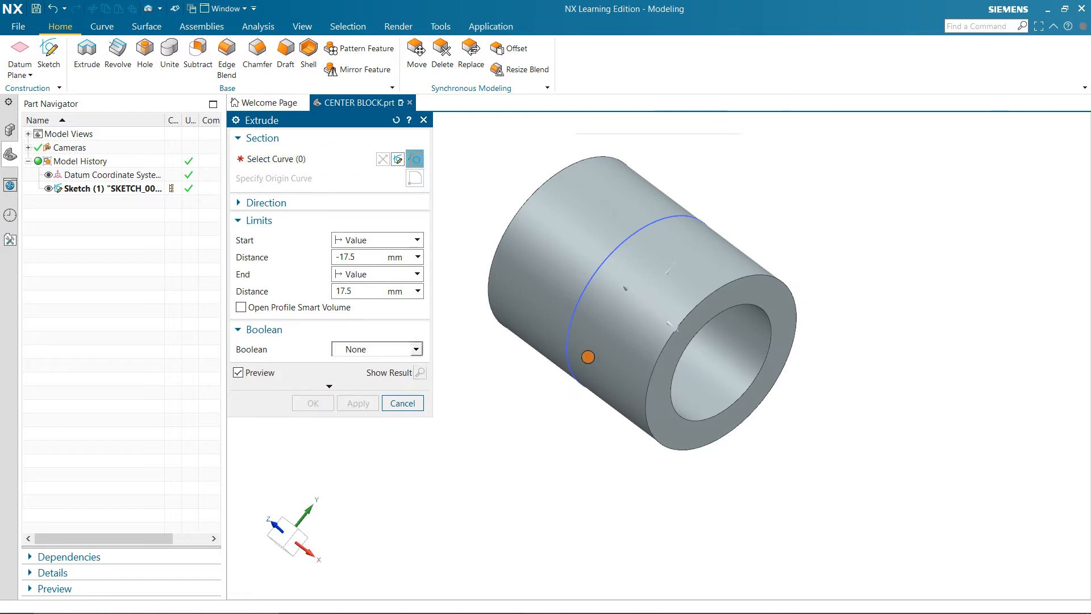
Leave the Extrude command and start a new sketch on the XZ plane of the datum coordinate system.
scroll(589, 355, "up", 1)
scroll(589, 355, "down", 1)
middle_click_drag(706, 366, 699, 402)
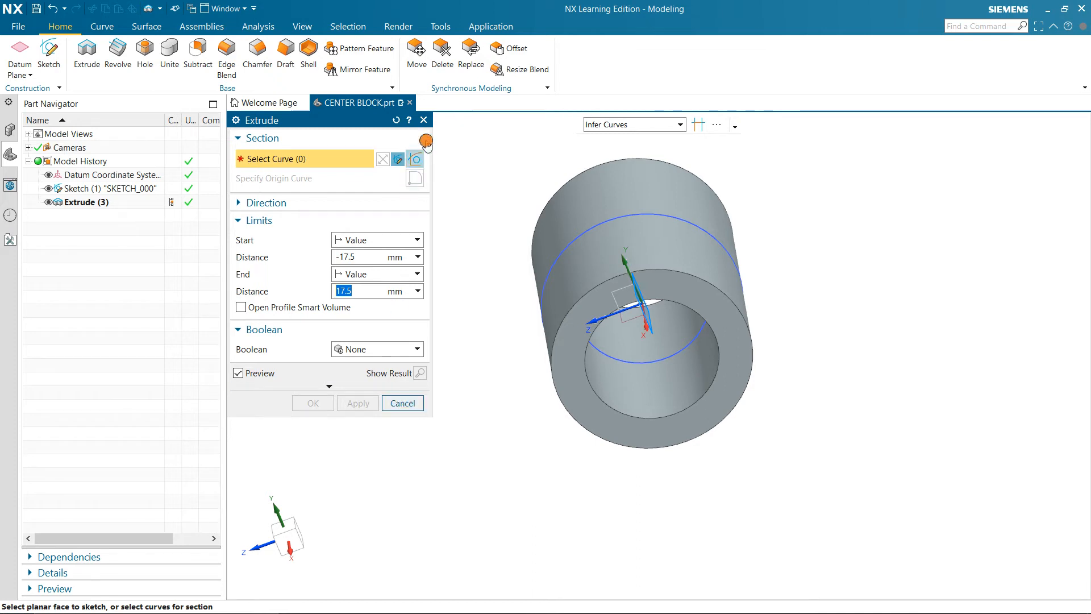
key("Escape")
middle_click_drag(580, 312, 705, 341)
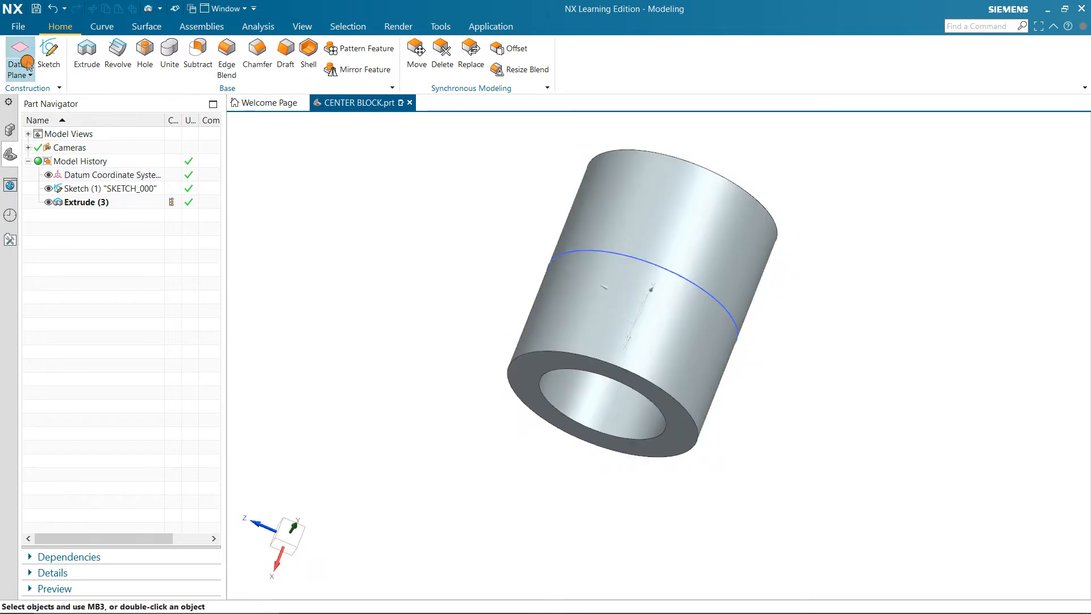
left_click(49, 53)
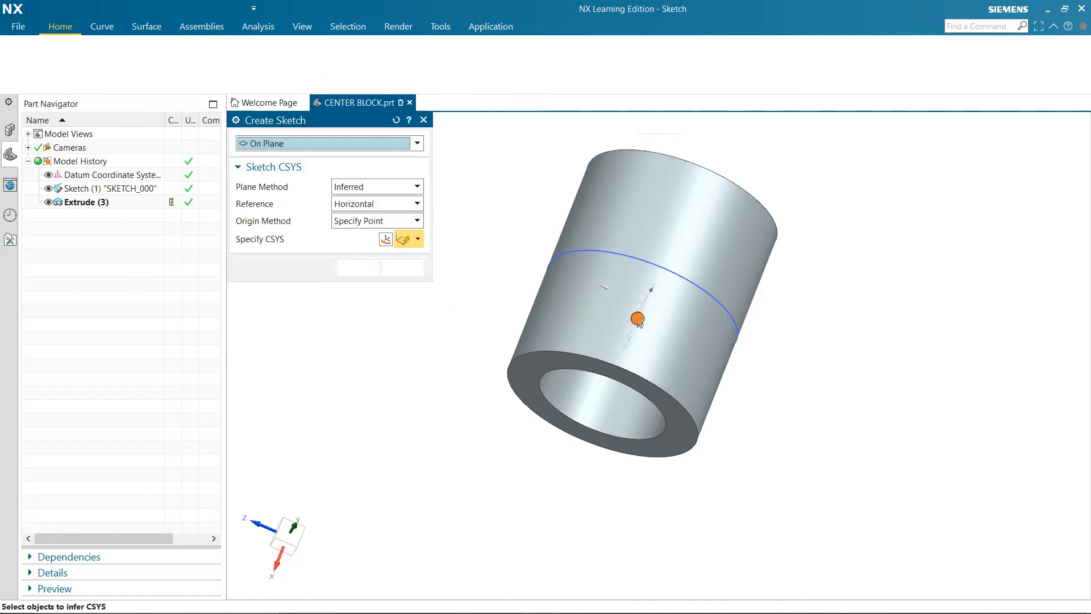
mouse_move(623, 319)
middle_mouse_down()
mouse_move(626, 301)
mouse_move(613, 306)
middle_mouse_up()
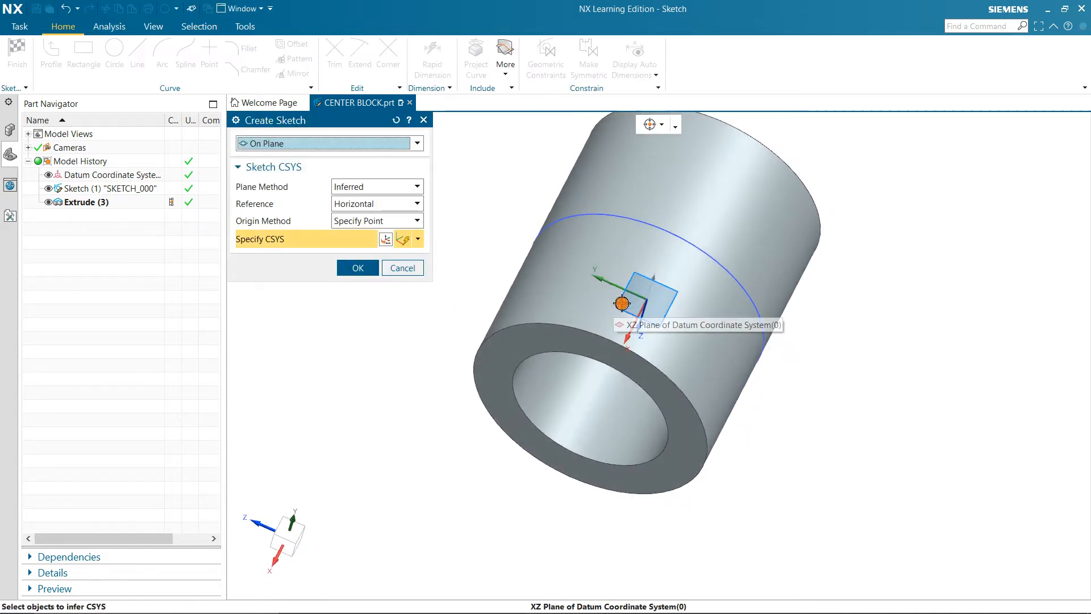
left_click(622, 304)
left_click(368, 273)
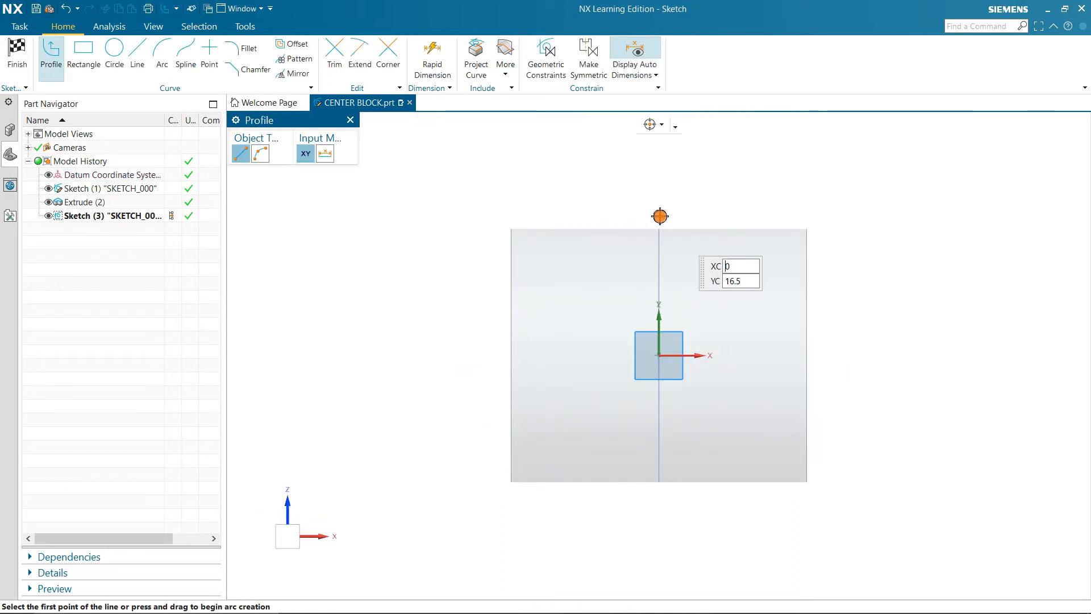
Sketch a 30 mm diameter circle above the cylinder, centered on the vertical axis about 33.6 mm above the origin.
mouse_move(653, 246)
middle_mouse_down("shift")
mouse_move(575, 370)
mouse_move(534, 358)
middle_mouse_up("shift")
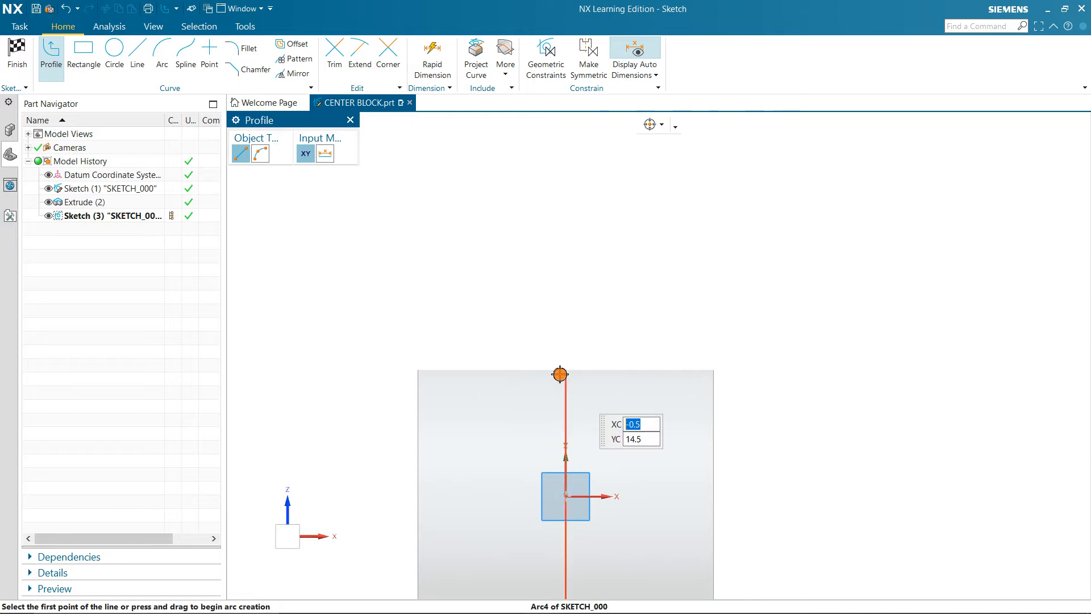
left_click(112, 56)
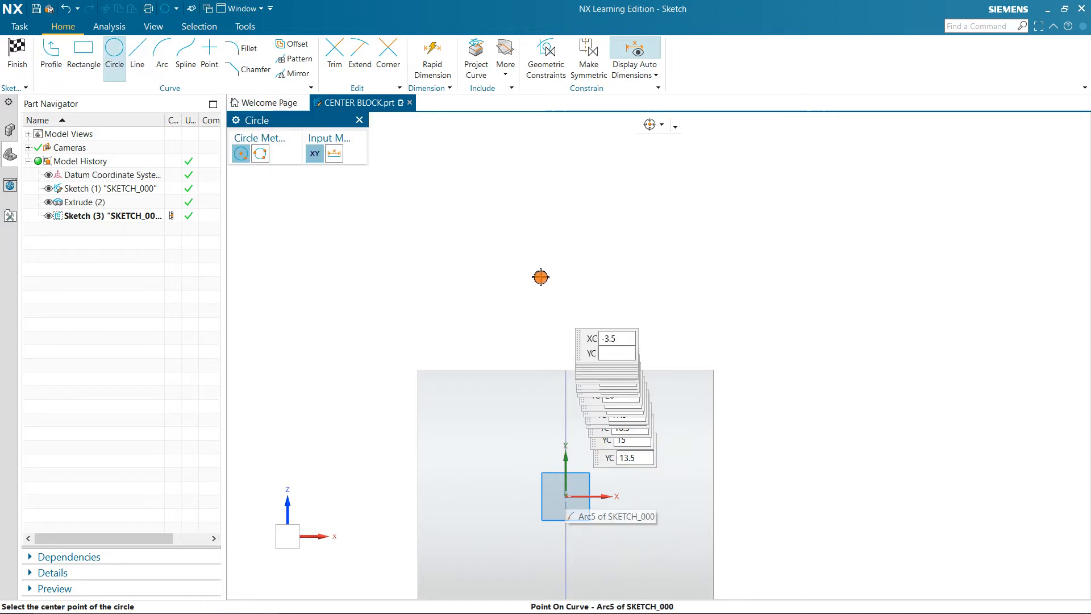
left_click(566, 215)
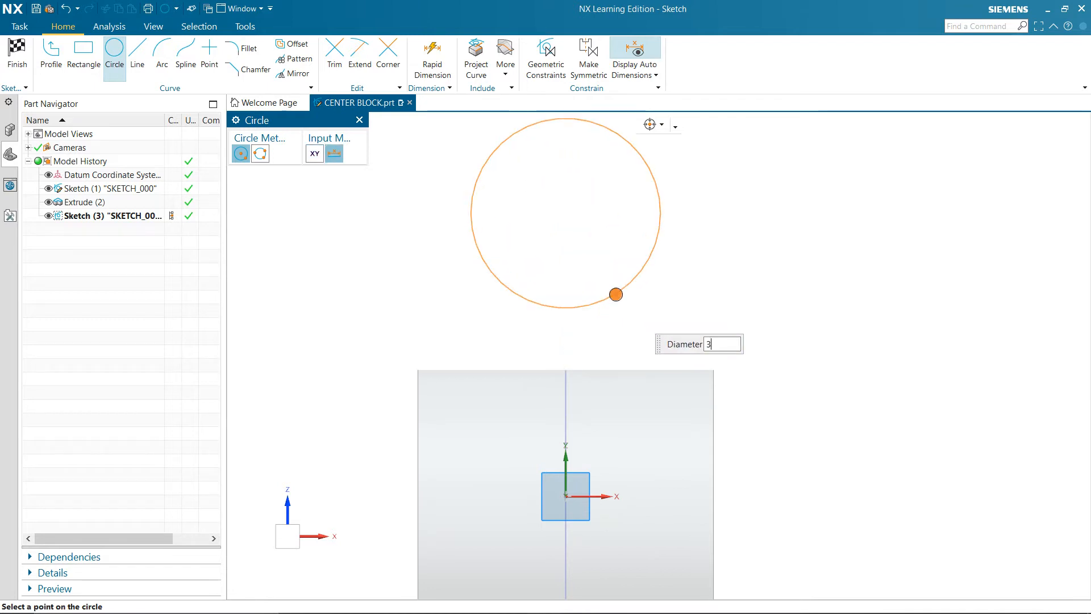
key("Return")
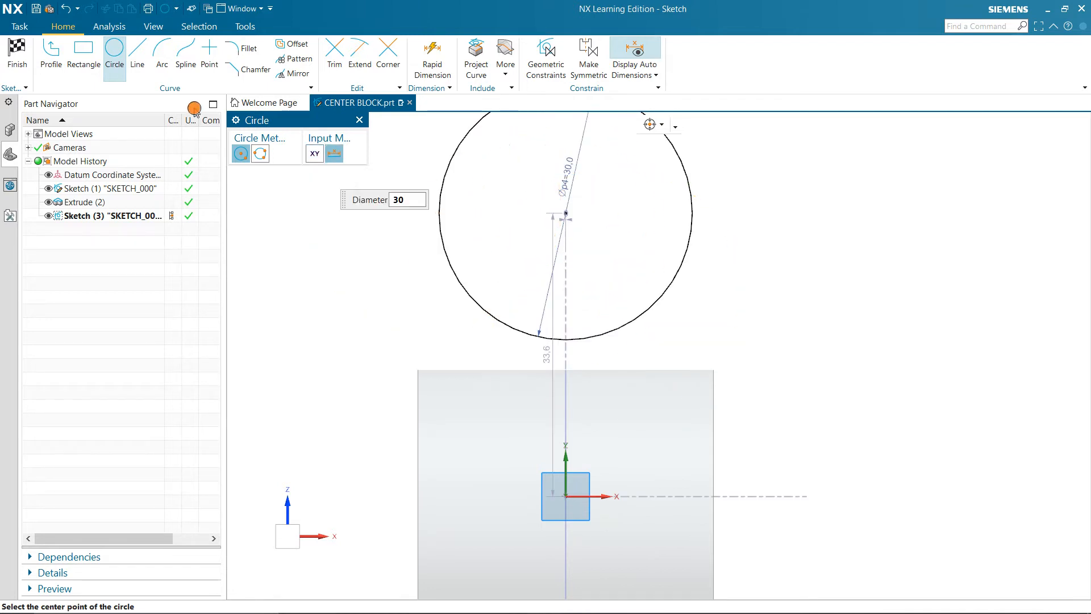
Add a concentric 20 mm diameter circle at the center of the 30 mm circle.
left_click(120, 50)
left_click(117, 53)
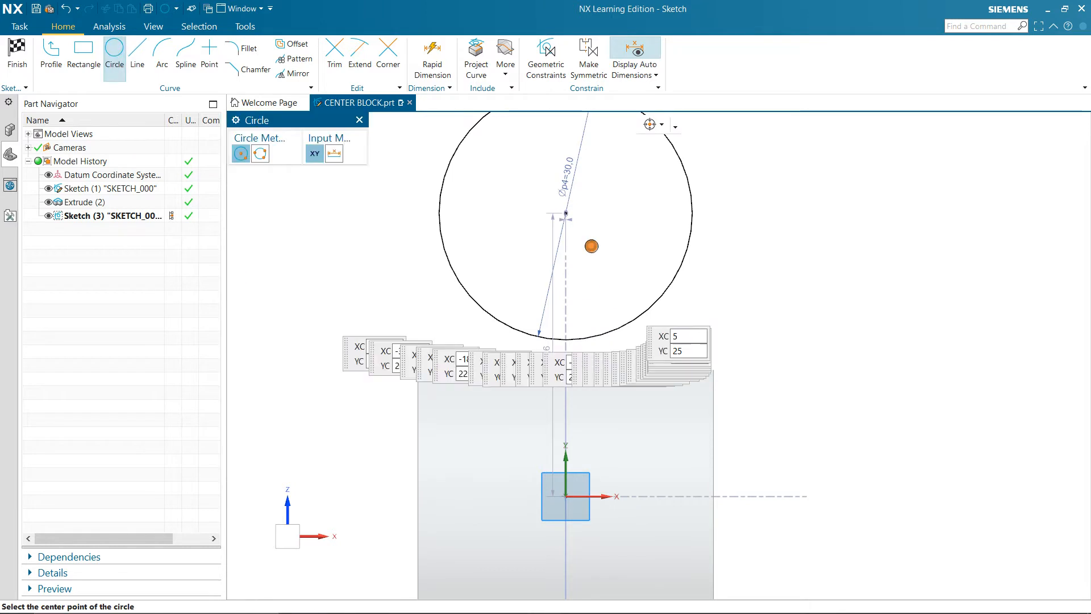
left_click(567, 213)
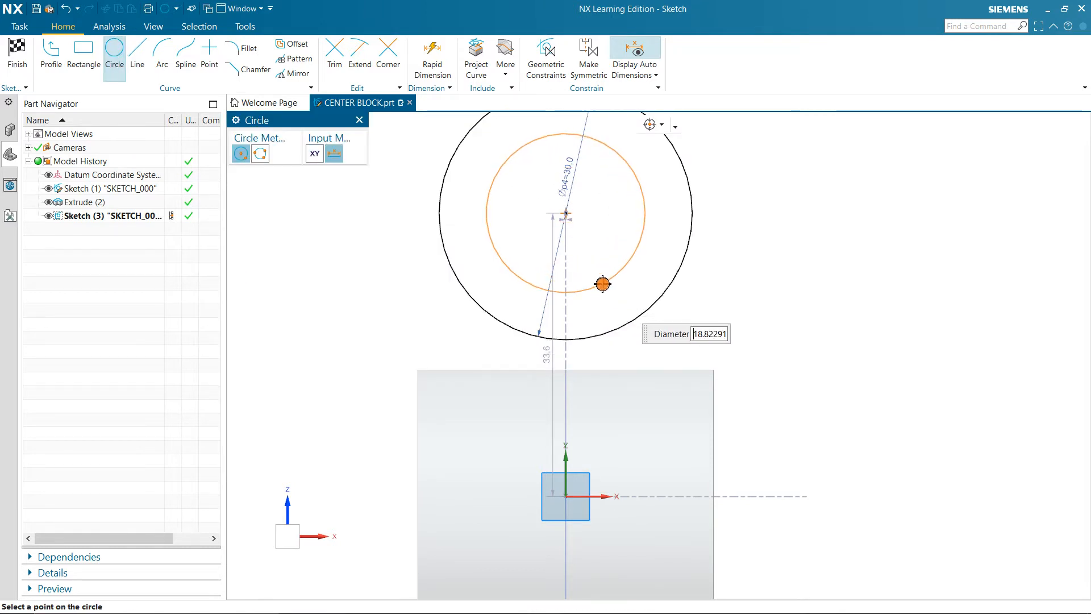
type("20")
key("Return")
key("Escape")
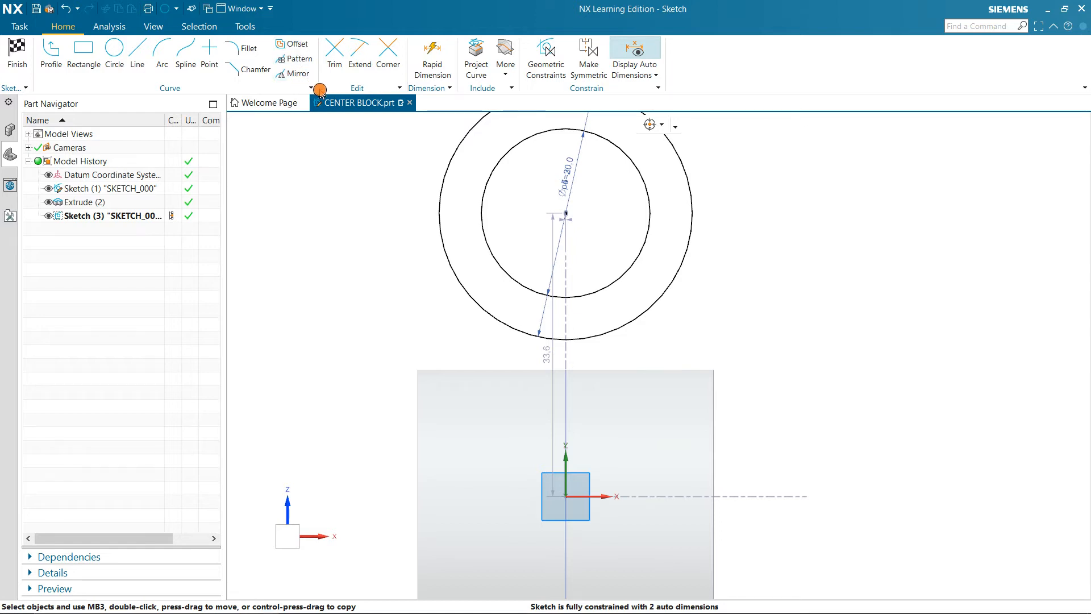
left_click(546, 56)
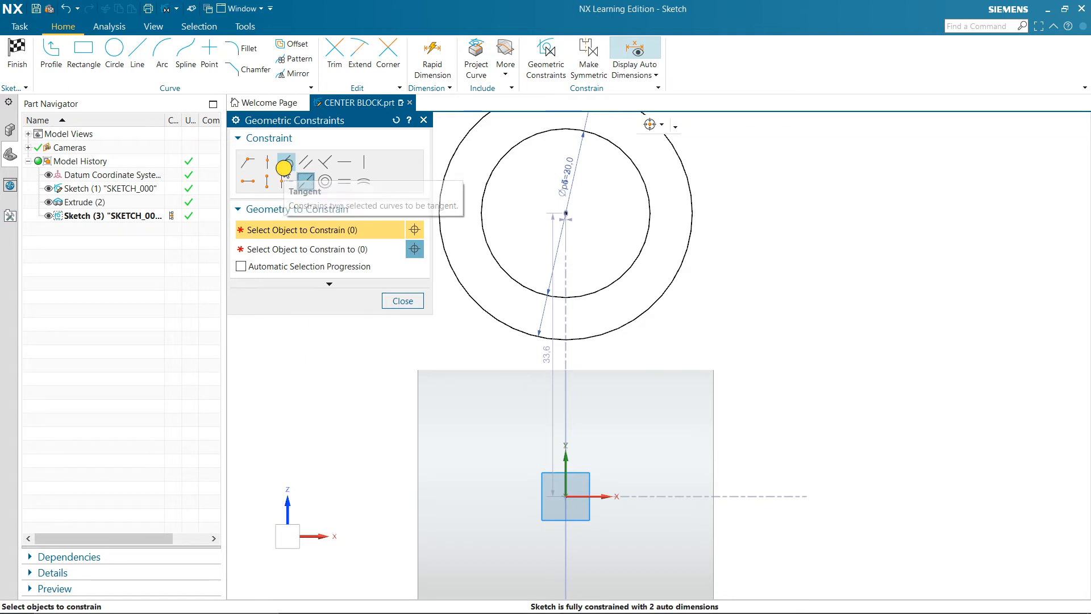
left_click(286, 163)
left_click(667, 292)
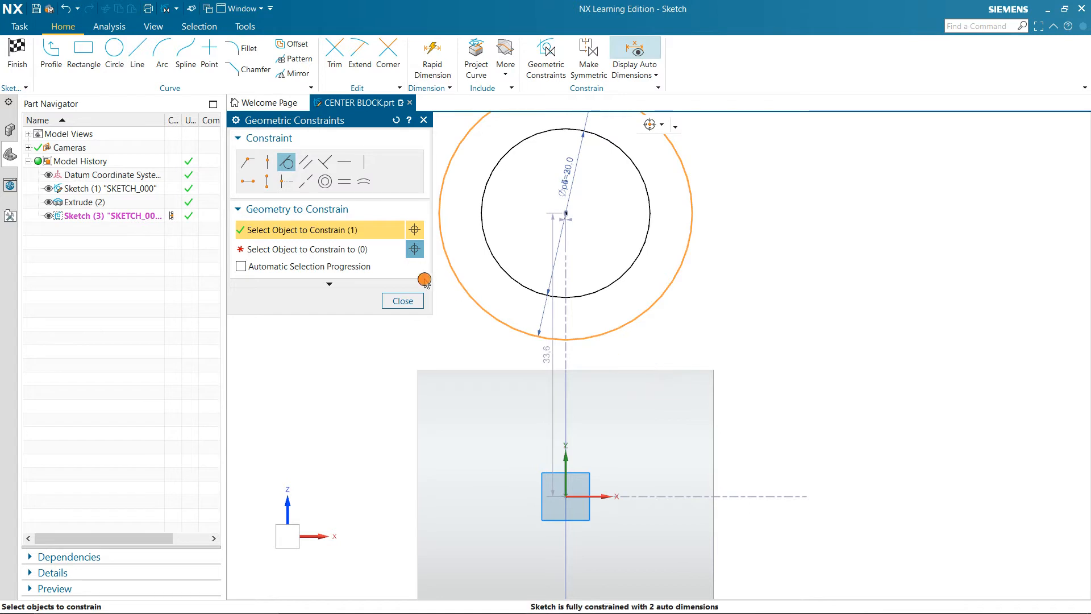
left_click(356, 250)
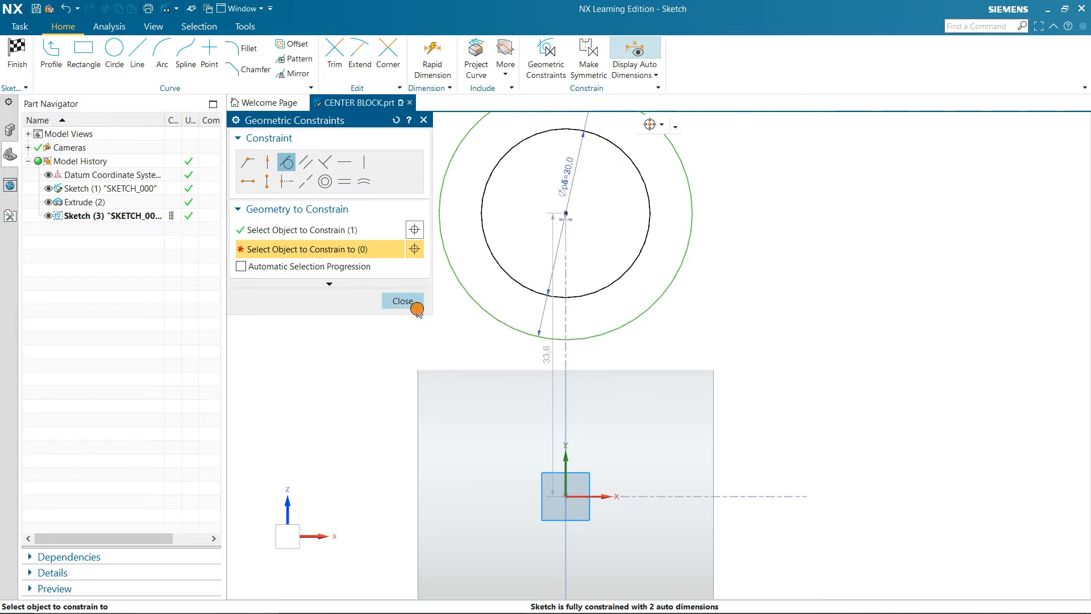
left_click(402, 301)
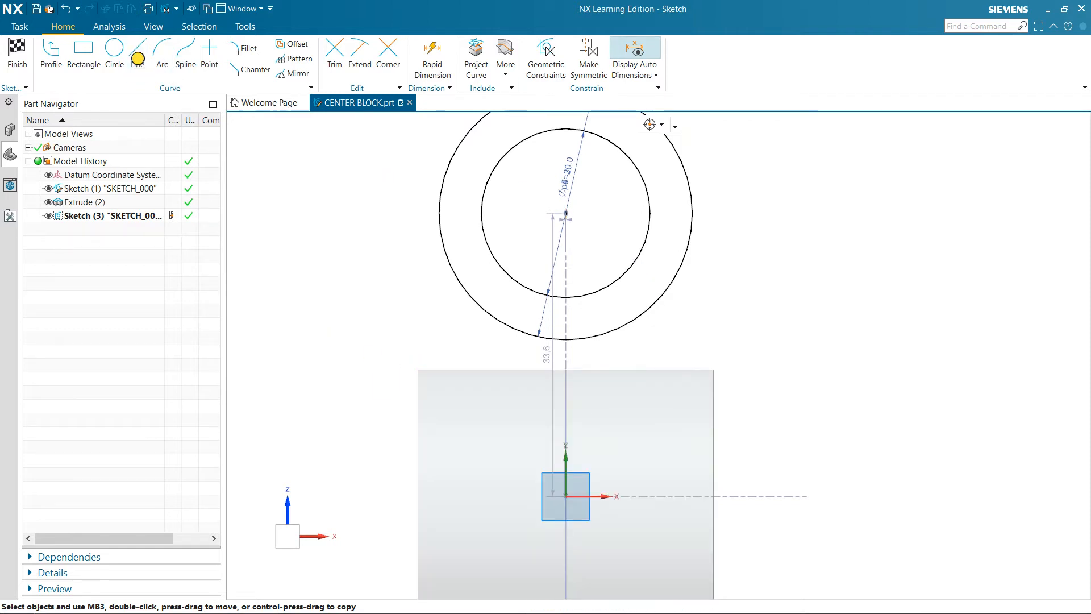
Try a 35 mm horizontal line along the cylinder's upper edge as reference geometry for the circles.
left_click(138, 55)
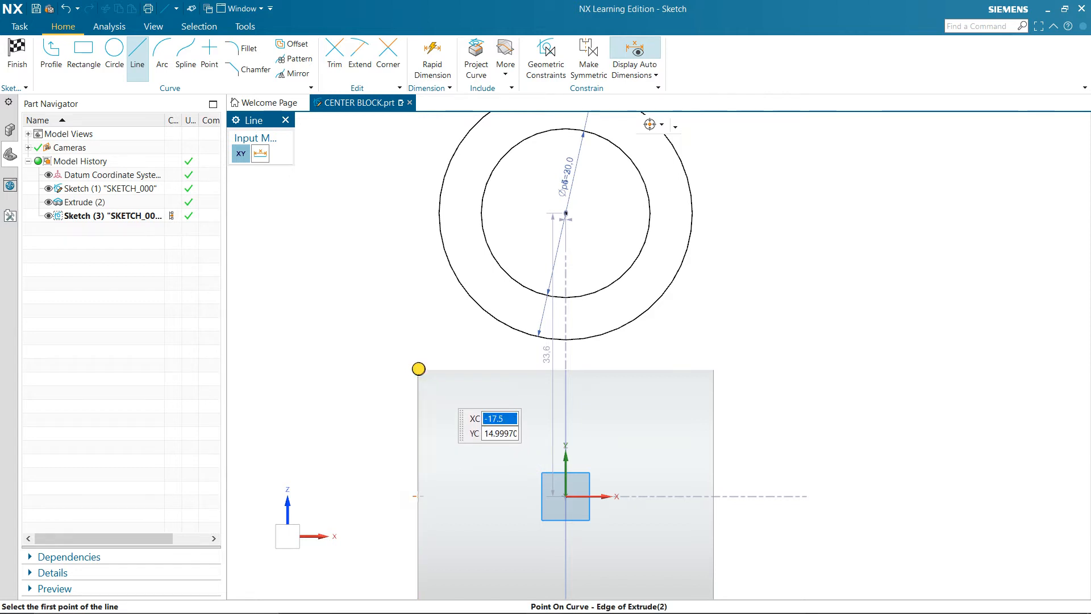
left_click(418, 369)
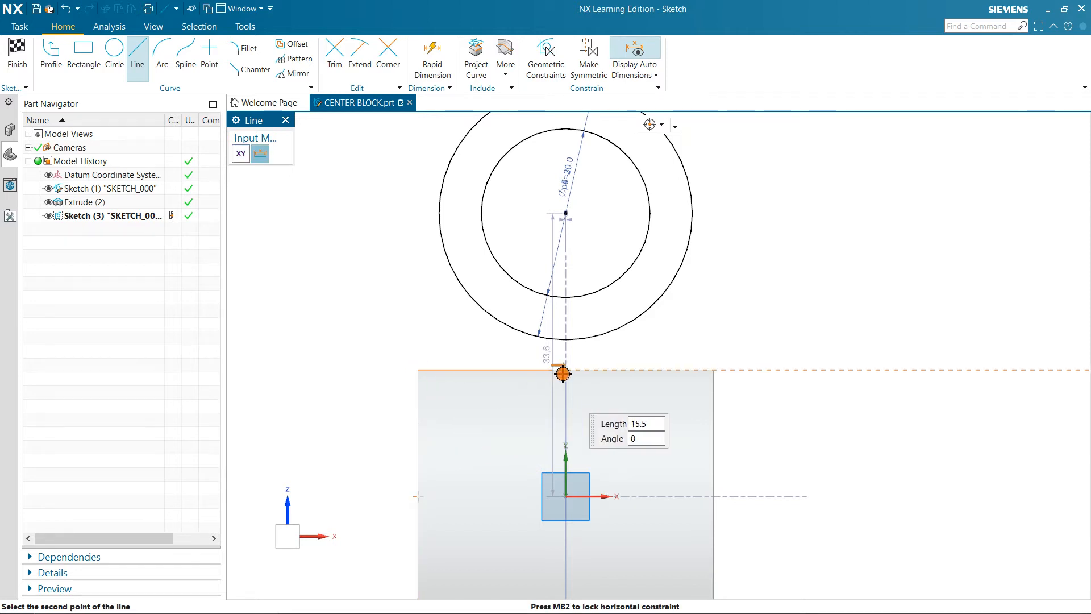
left_click(715, 371)
key("Escape")
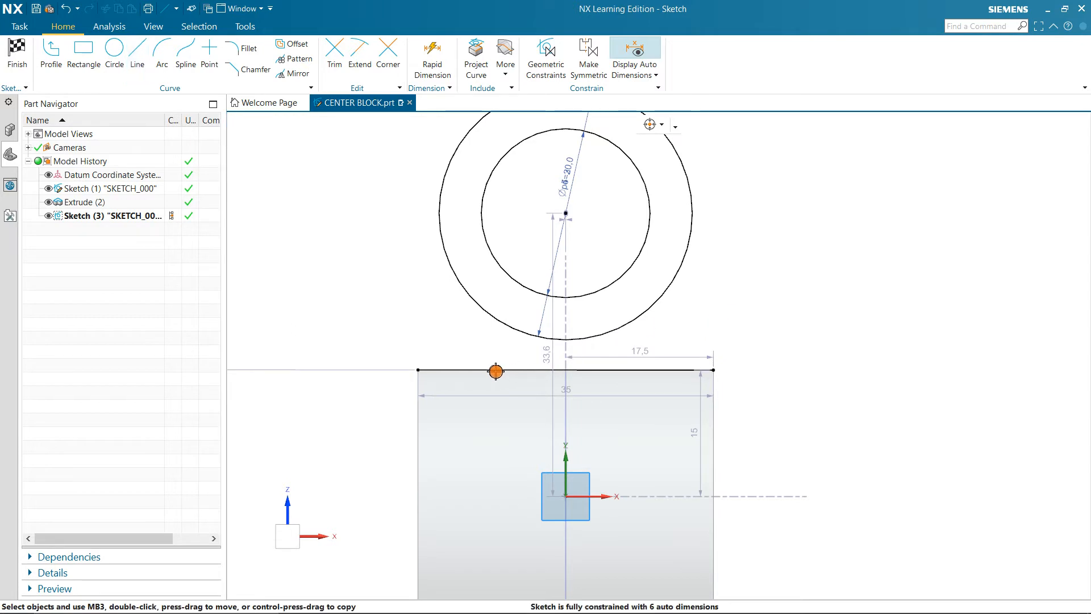
left_click(491, 370)
right_click(491, 370)
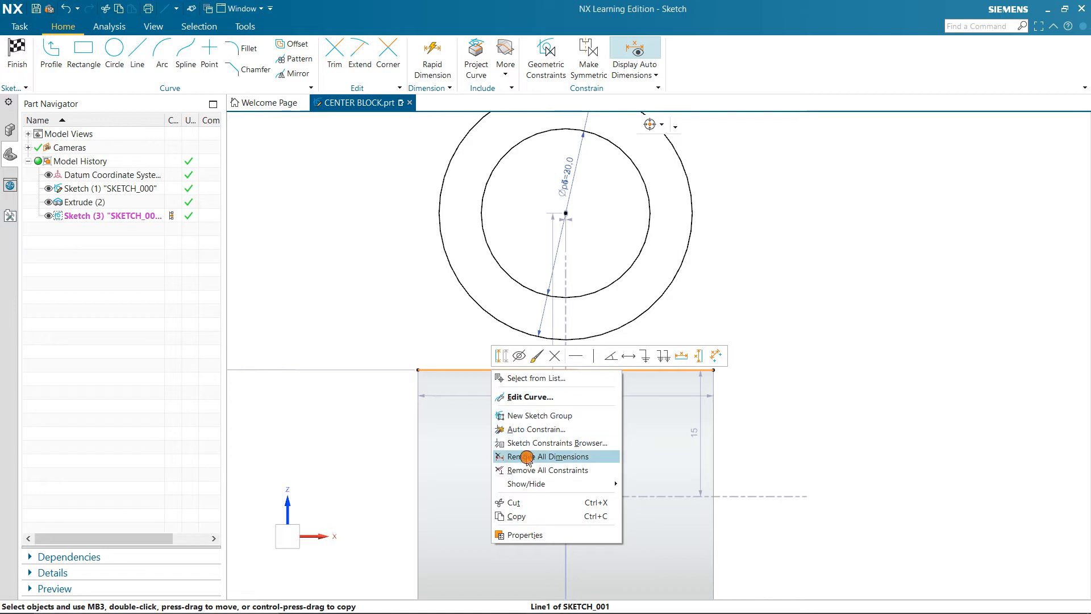
mouse_move(614, 610)
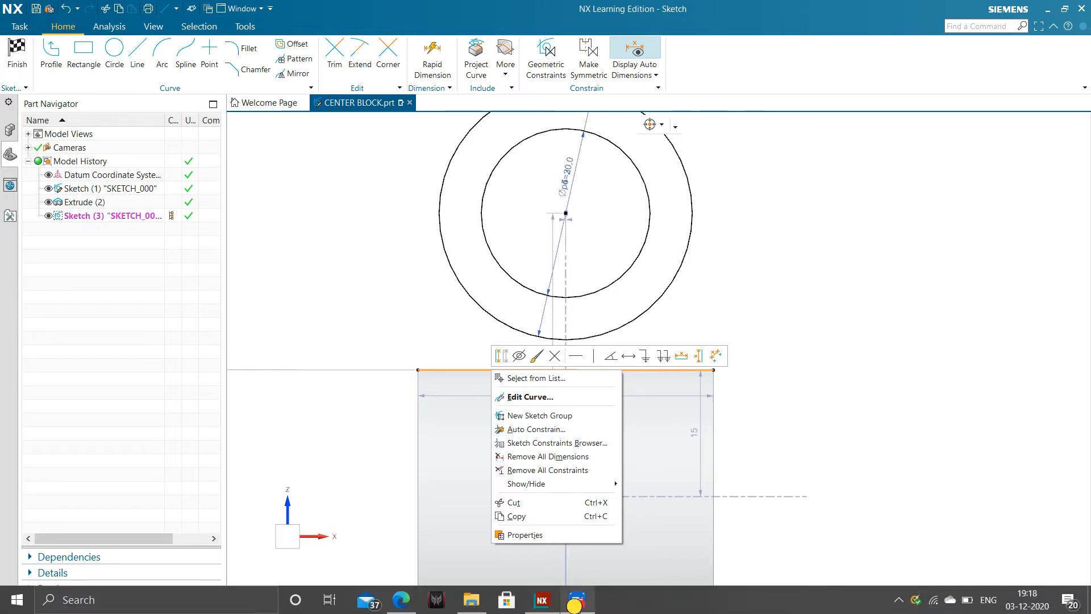
left_click(576, 601)
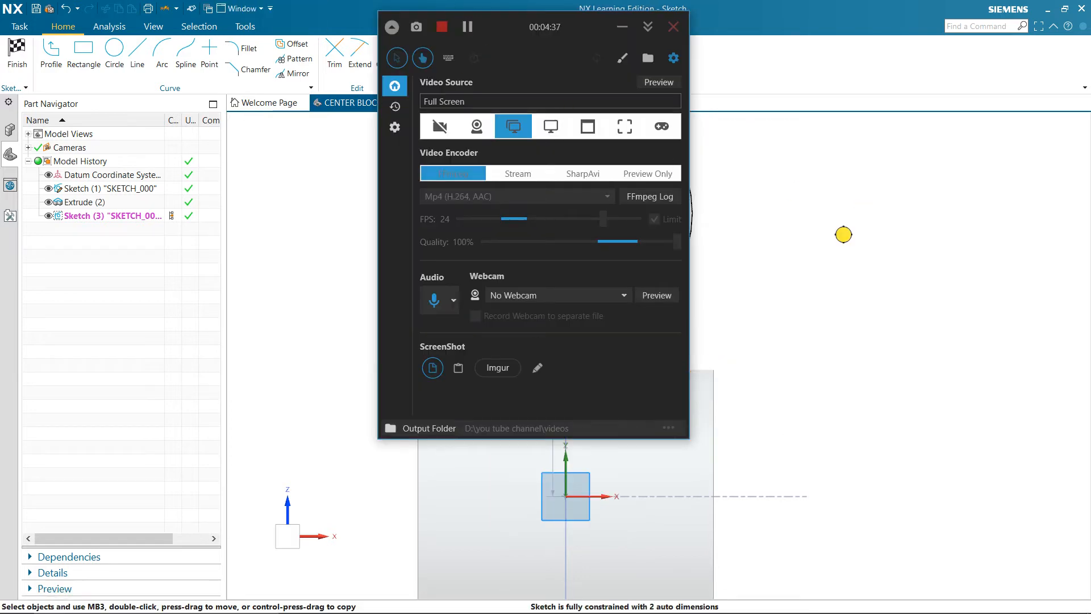
left_click(843, 235)
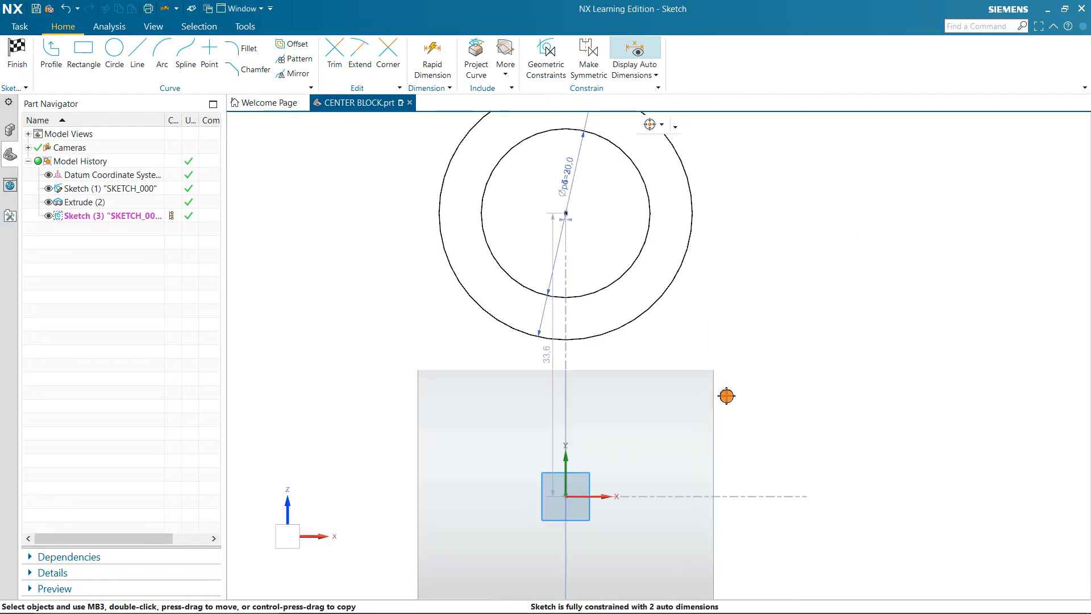
Dimension the vertical distance from the horizontal axis to the circles' common center and set it to 30 mm.
left_click(432, 51)
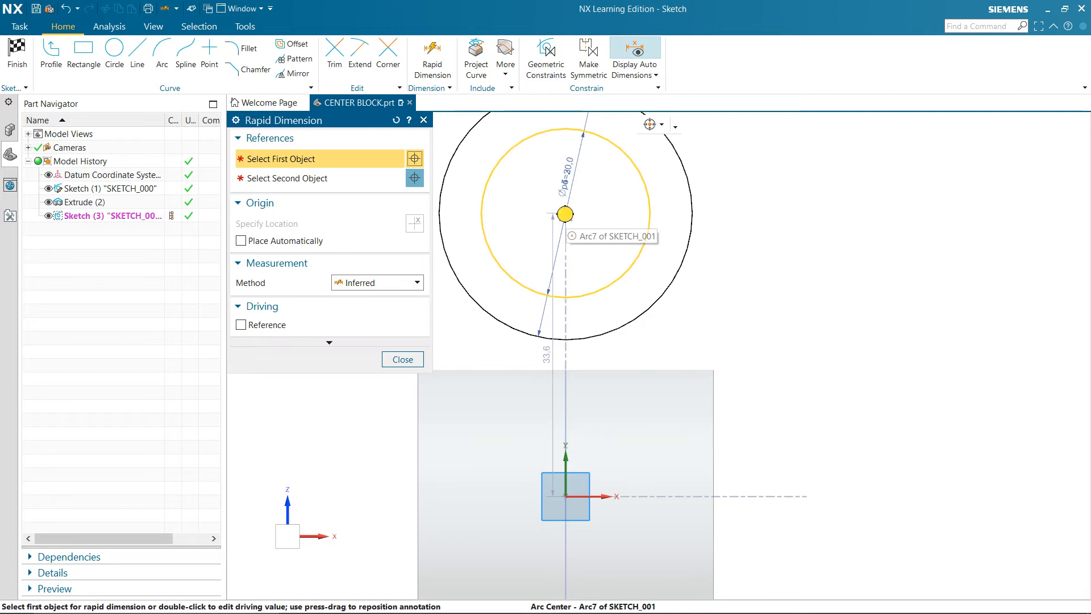
left_click(567, 214)
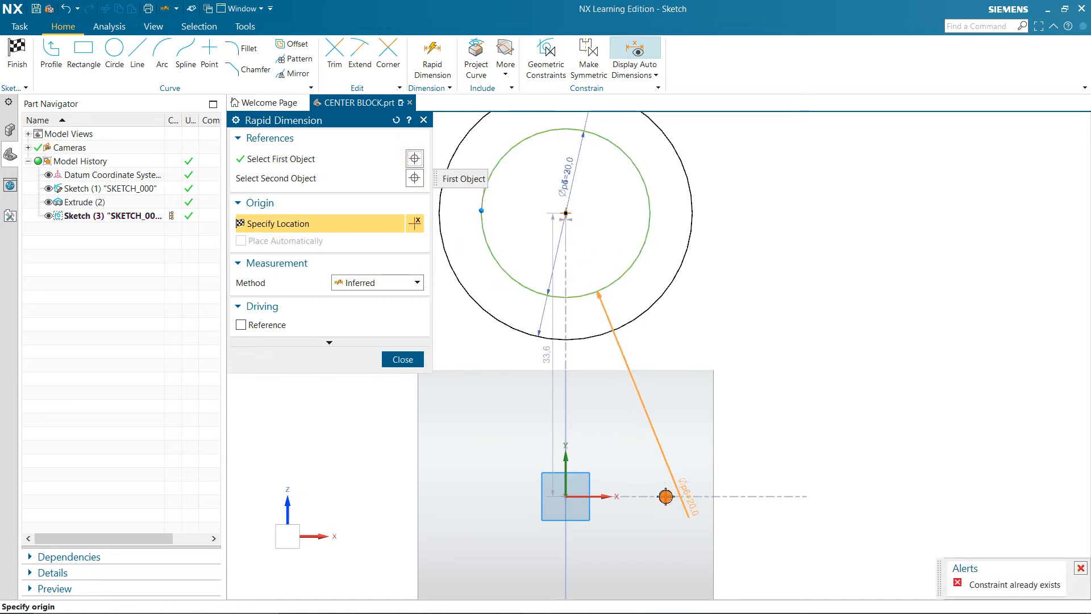
left_click(588, 496)
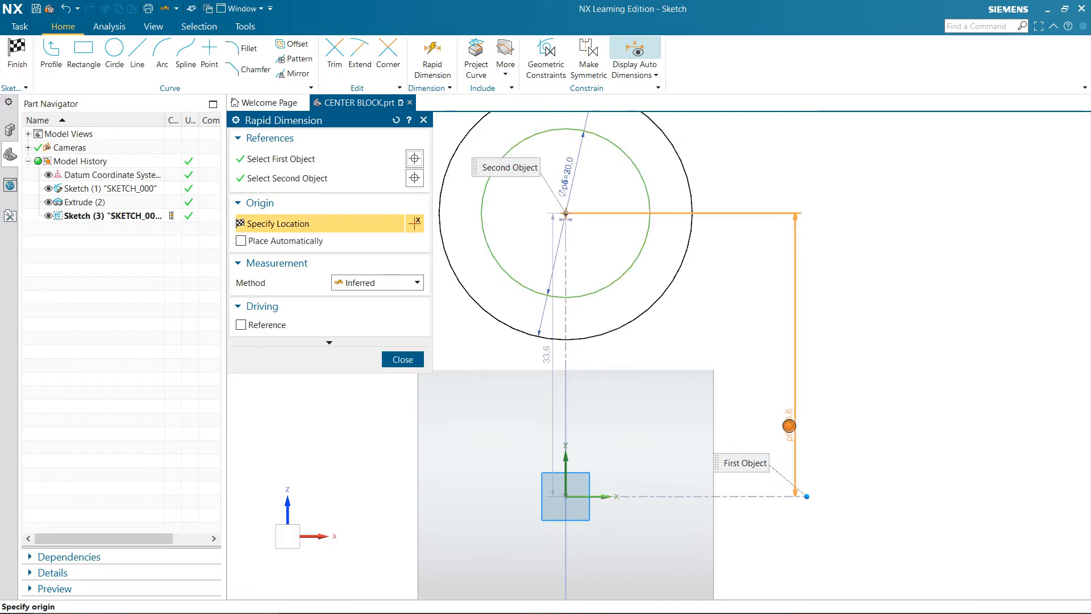
left_click(776, 353)
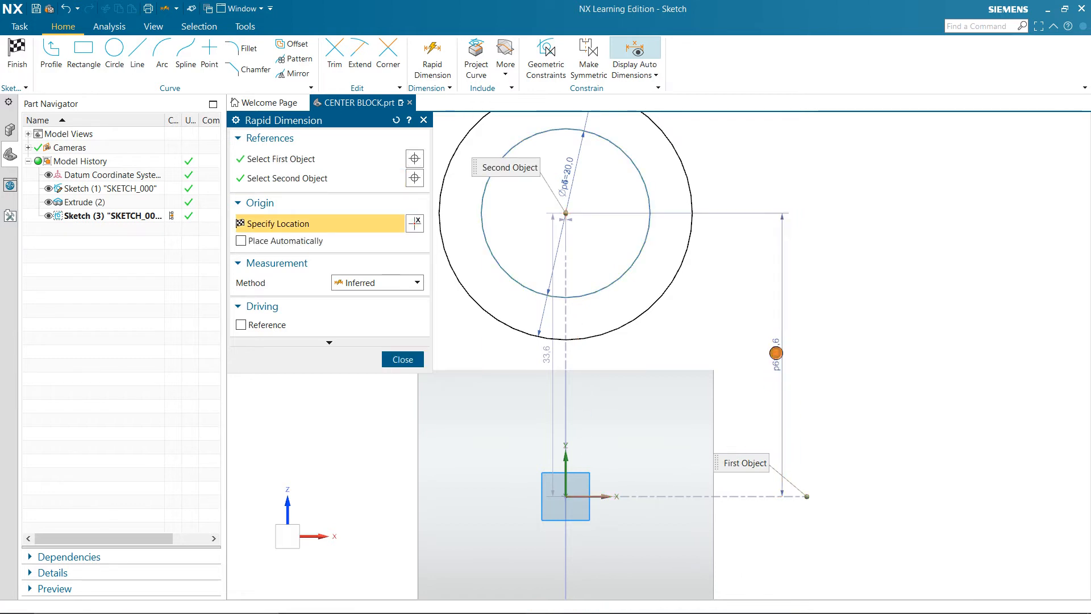
type("60")
key("Return")
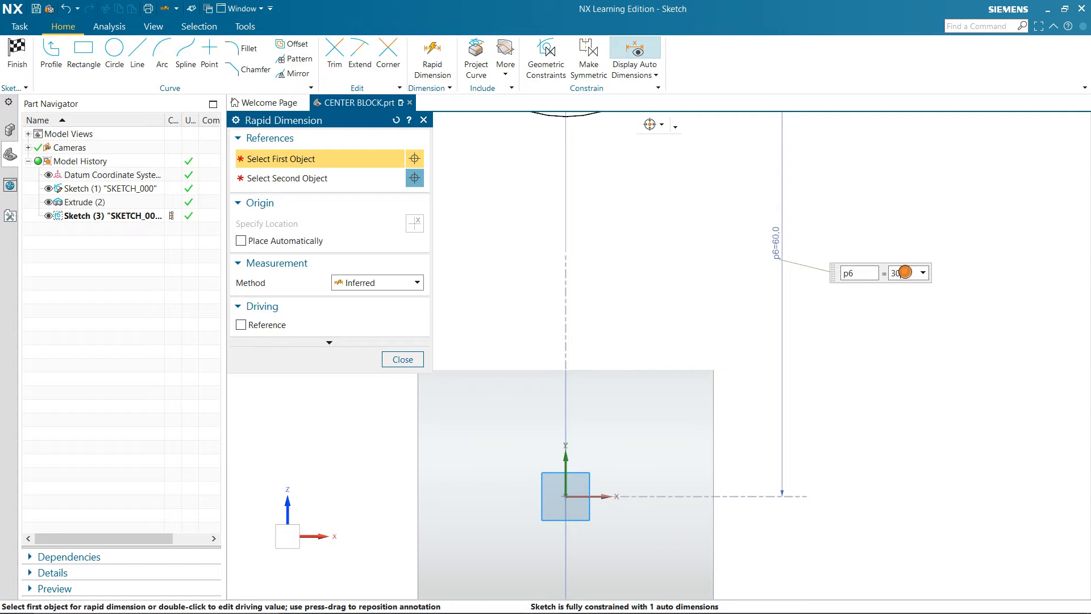
type("30")
key("Return")
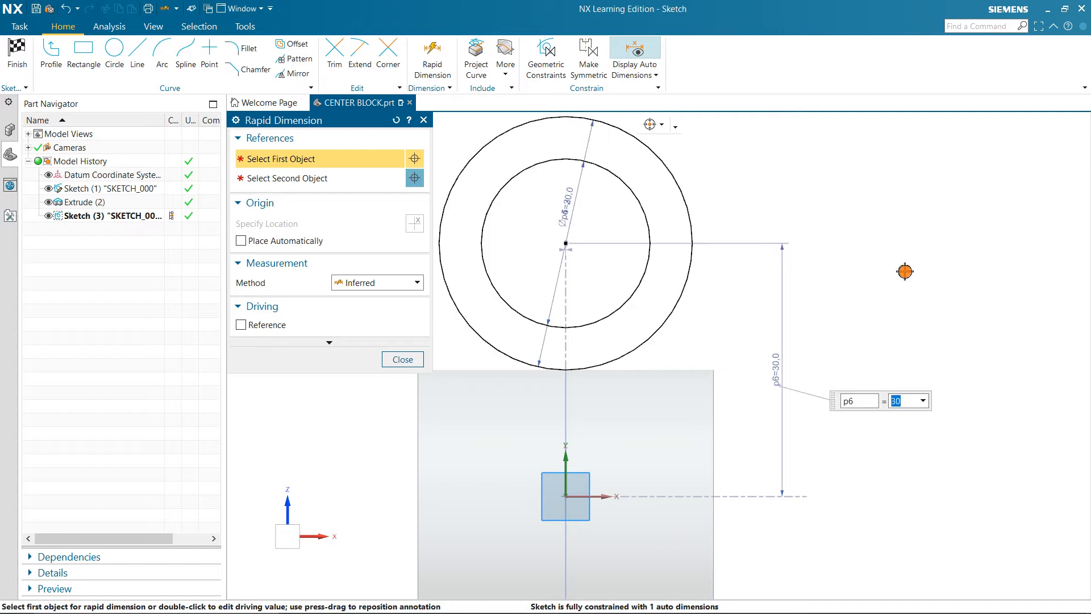
left_click(417, 360)
Finish the sketch and extrude both circles from -17.5 mm to 17.5 mm as a second hollow cylinder with Boolean None.
scroll(580, 376, "up", 5)
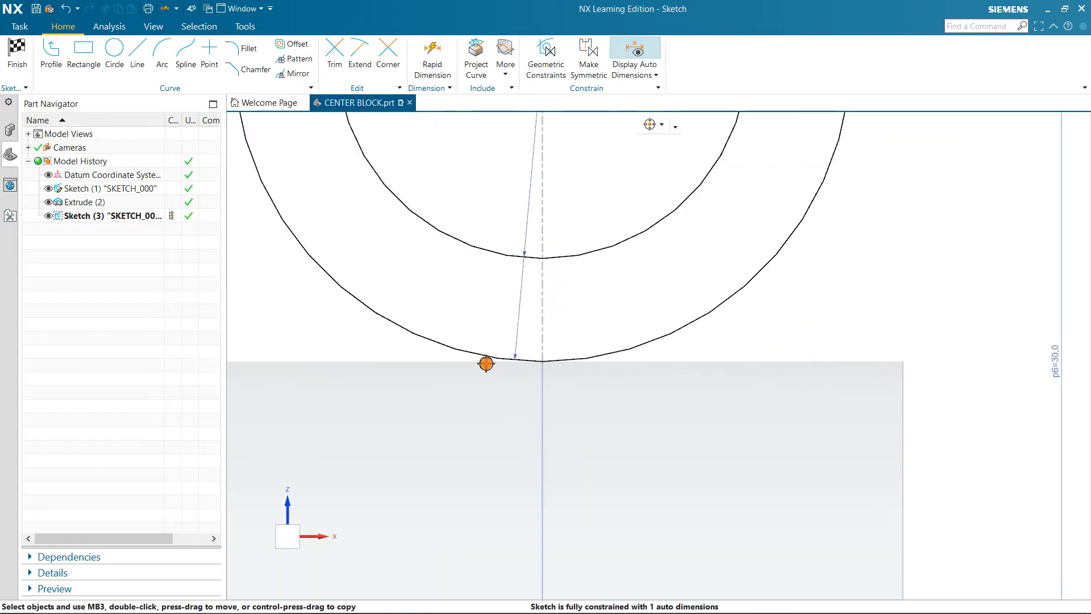
scroll(570, 361, "down", 5)
scroll(580, 363, "up", 3)
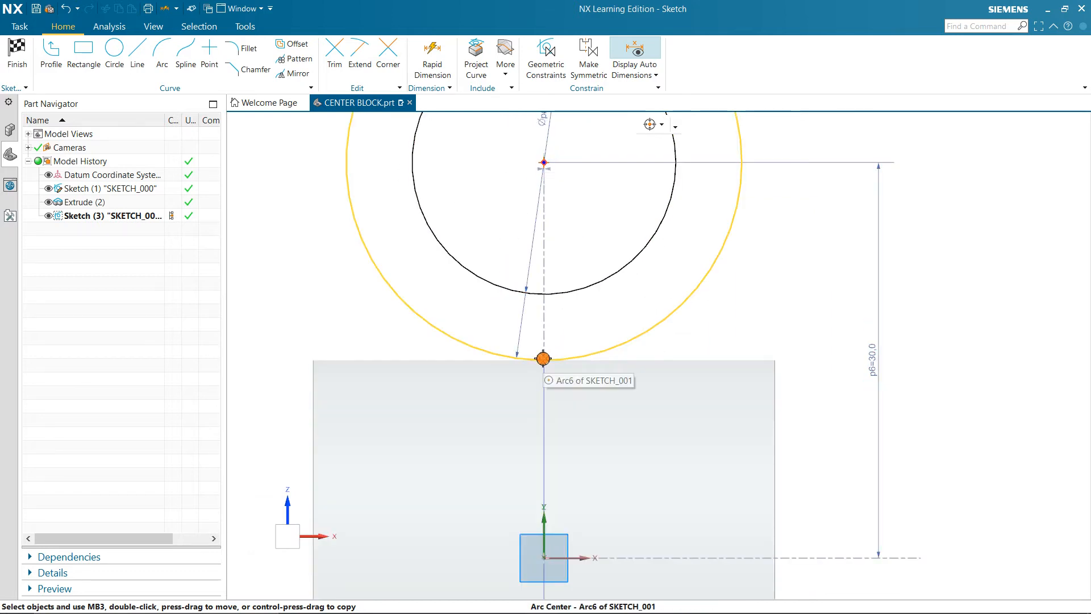
scroll(544, 361, "up", 2)
scroll(543, 361, "down", 4)
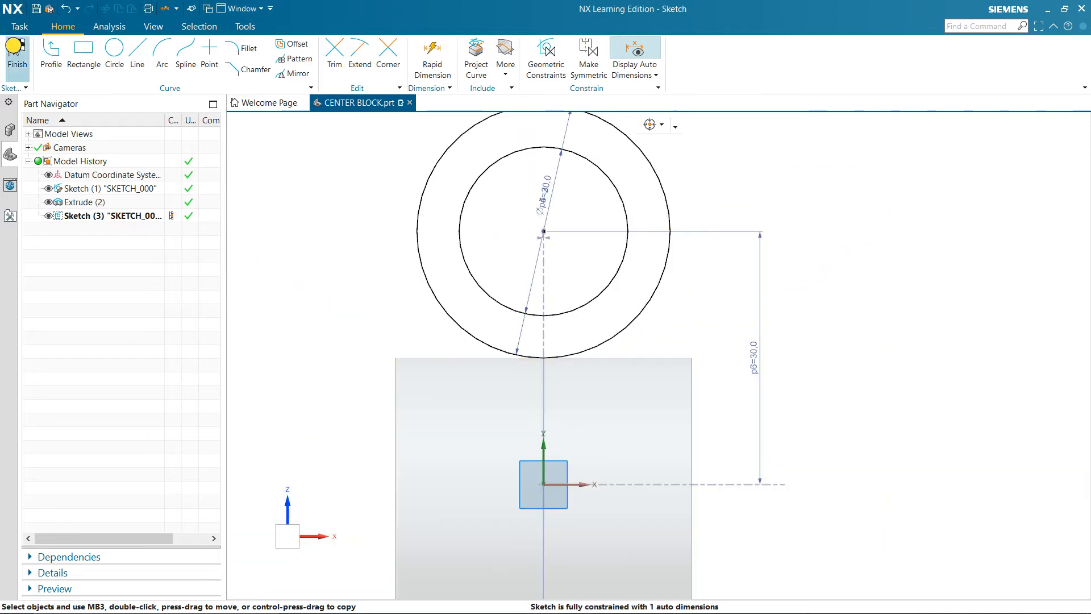
left_click(15, 47)
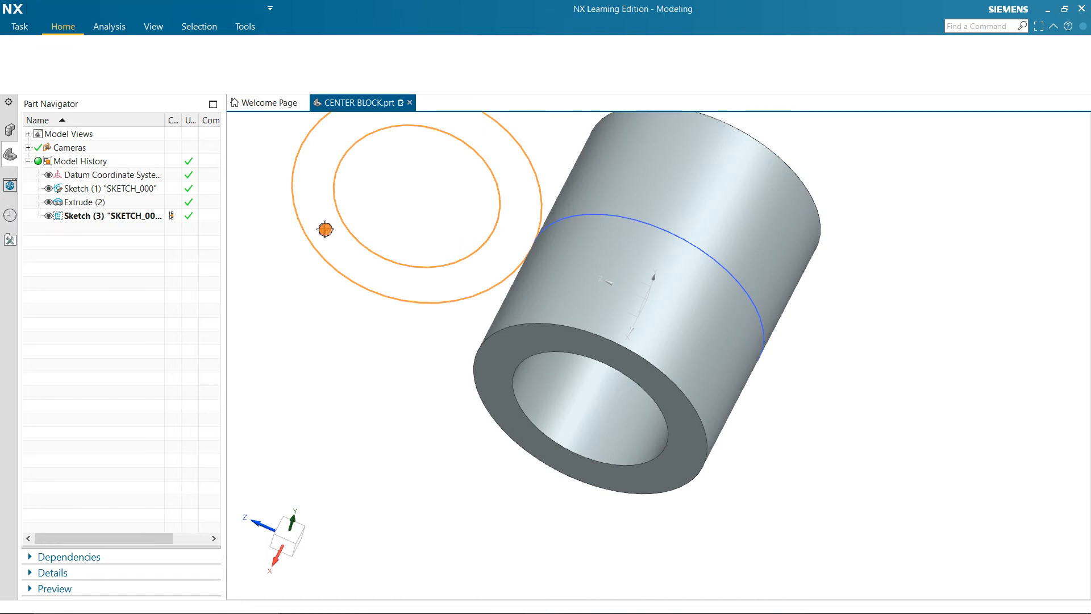
key("x")
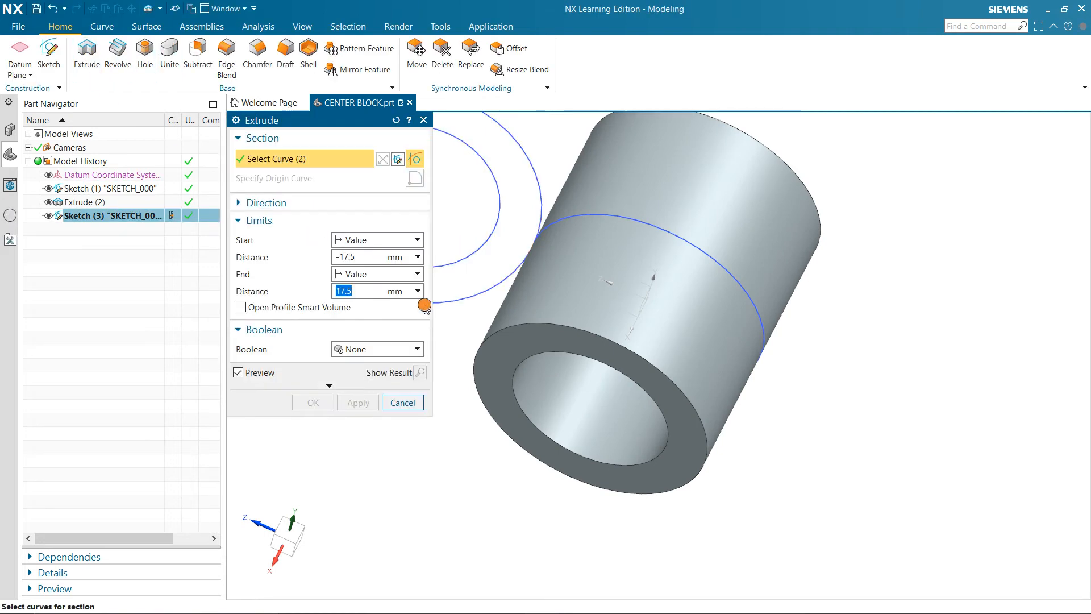
left_click(358, 403)
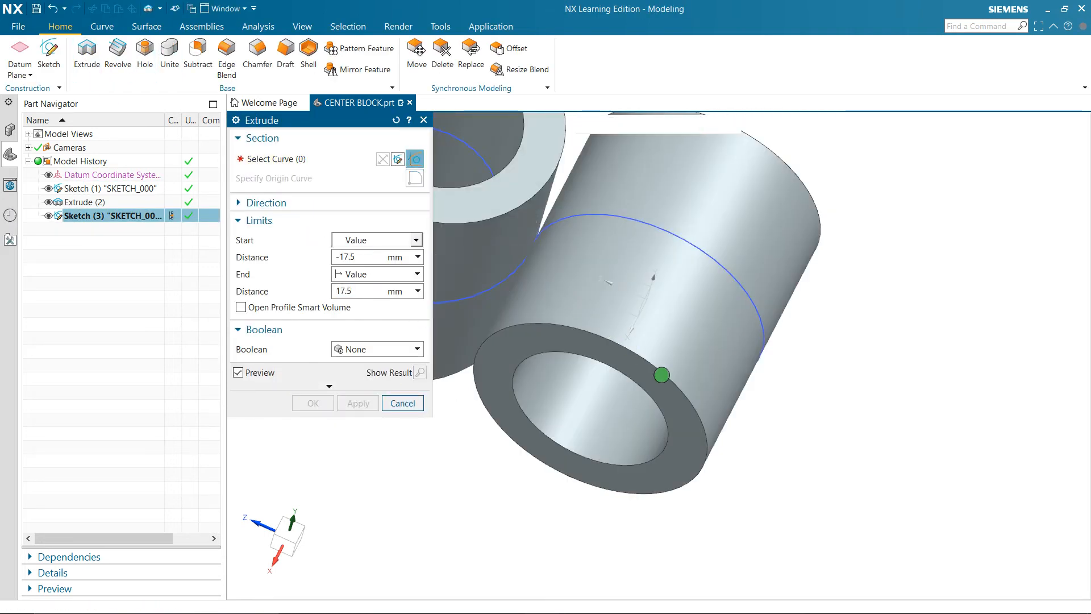
Switch to the CAD manual PDF to review instruction steps 7 to 9 and the center block figures, and return to NX.
middle_click_drag(612, 300, 746, 343, "shift")
key("Escape")
mouse_move(502, 595)
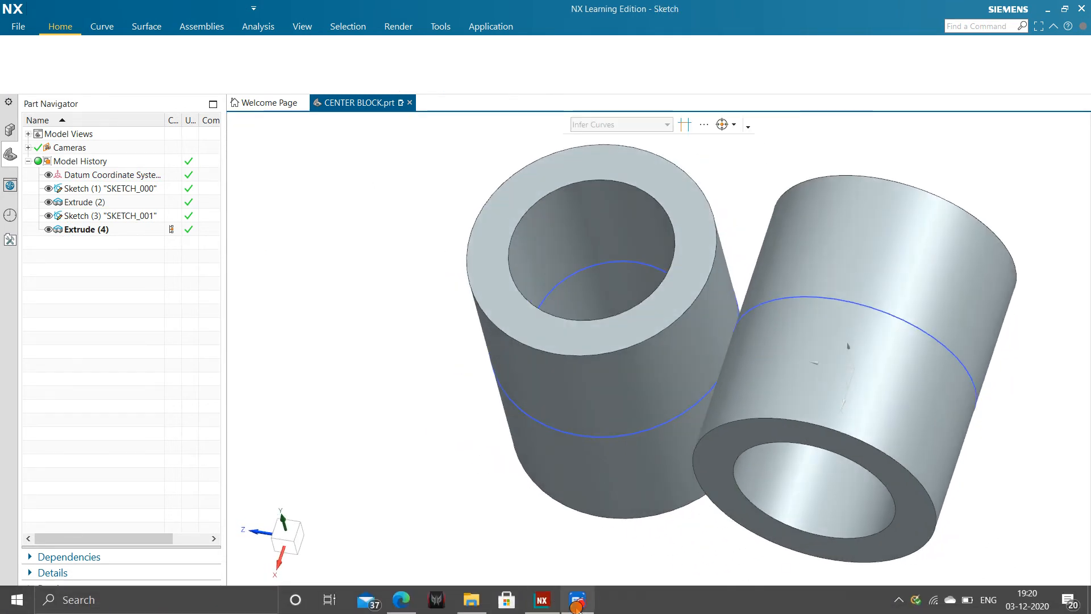
left_click(401, 599)
scroll(536, 390, "down", 2)
scroll(536, 389, "down", 4)
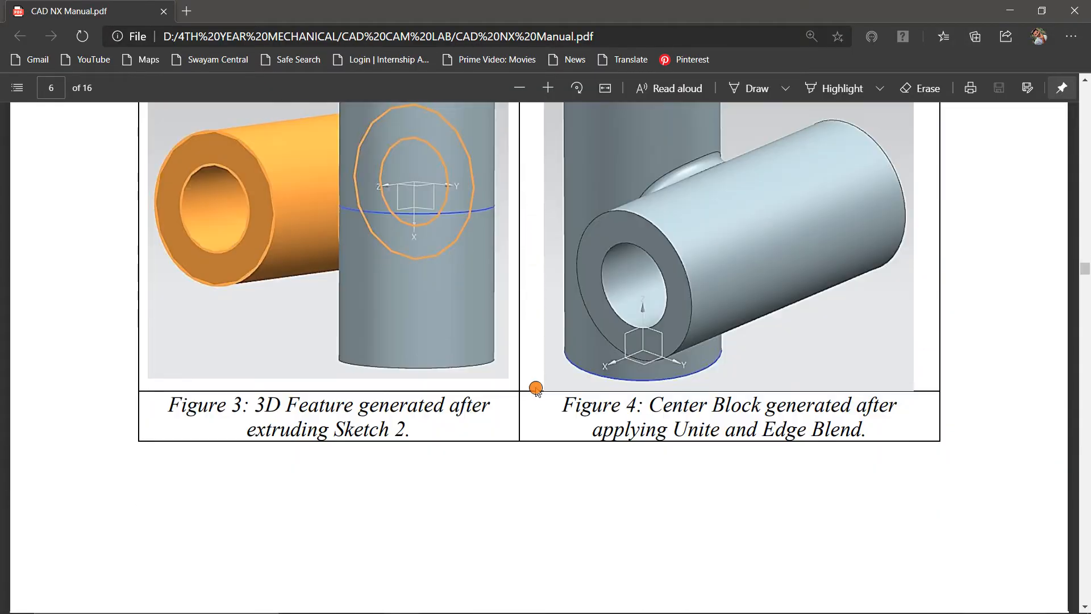
scroll(536, 389, "up", 8)
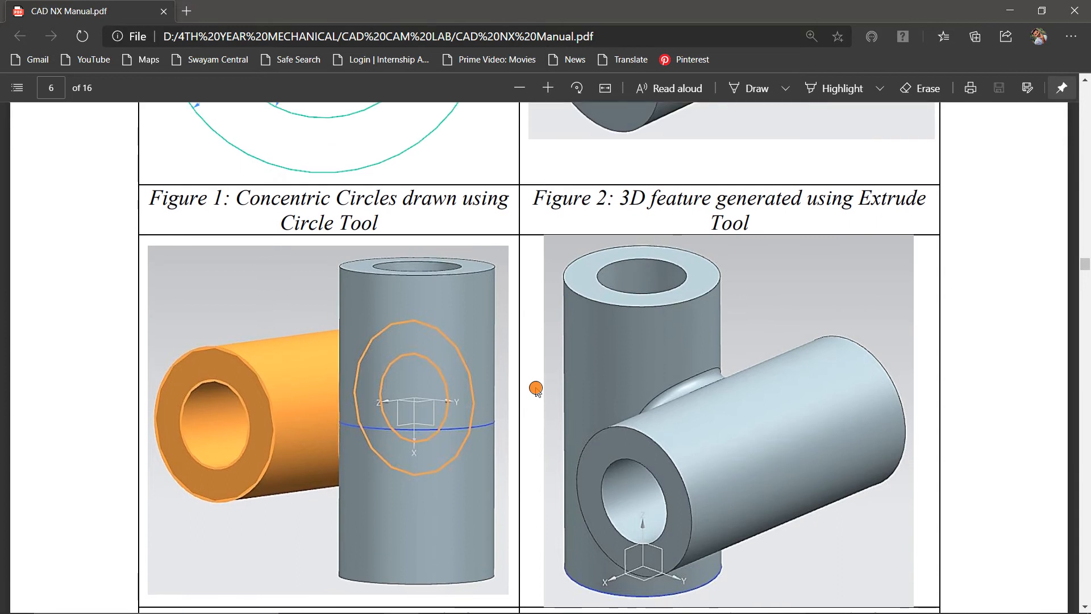
scroll(536, 388, "up", 10)
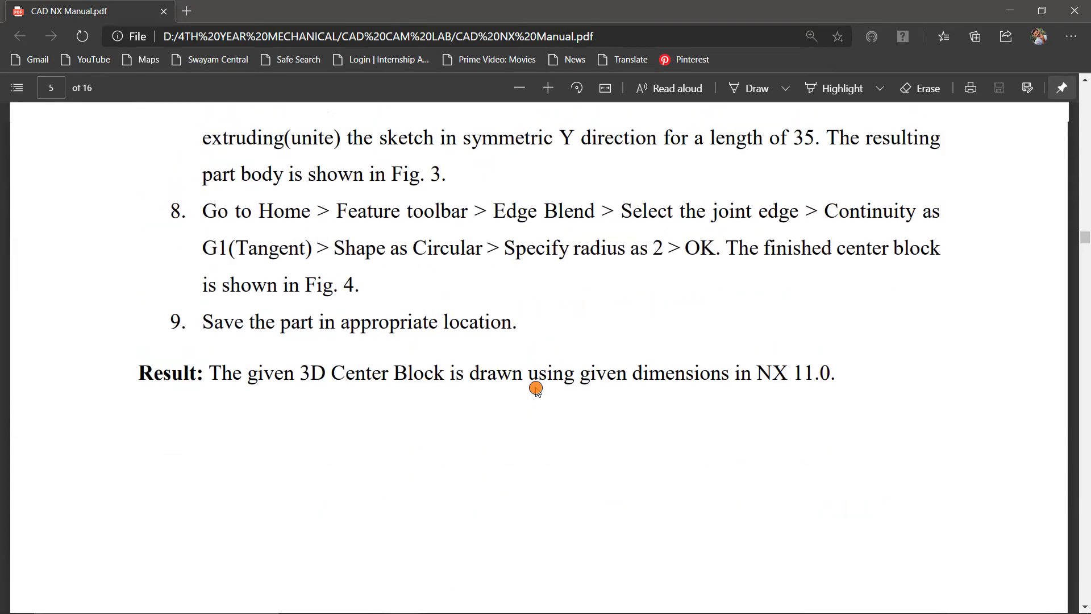
scroll(536, 386, "up", 2)
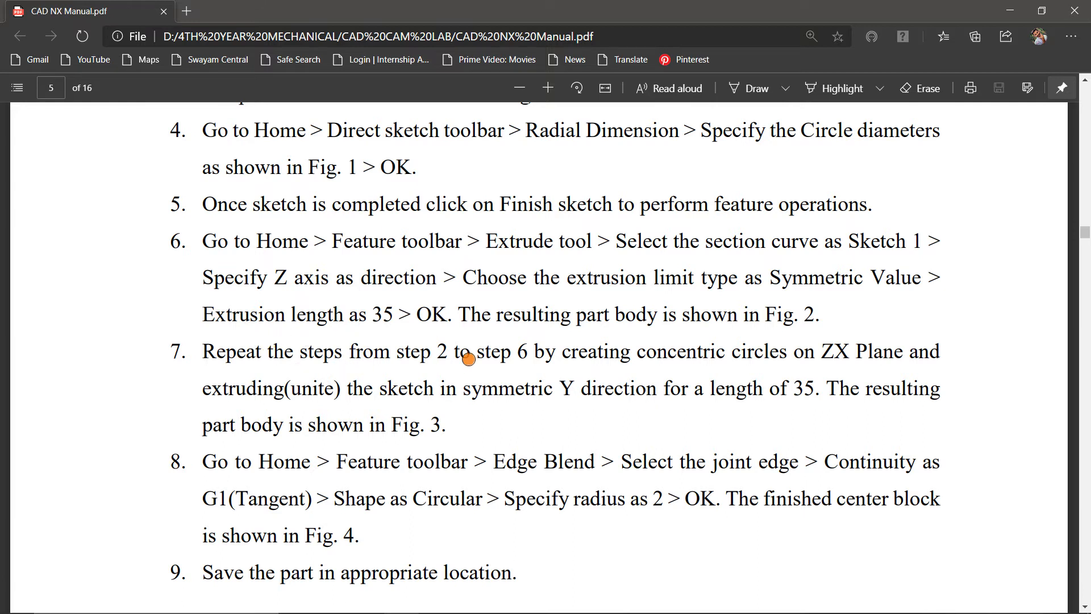
scroll(540, 356, "down", 1)
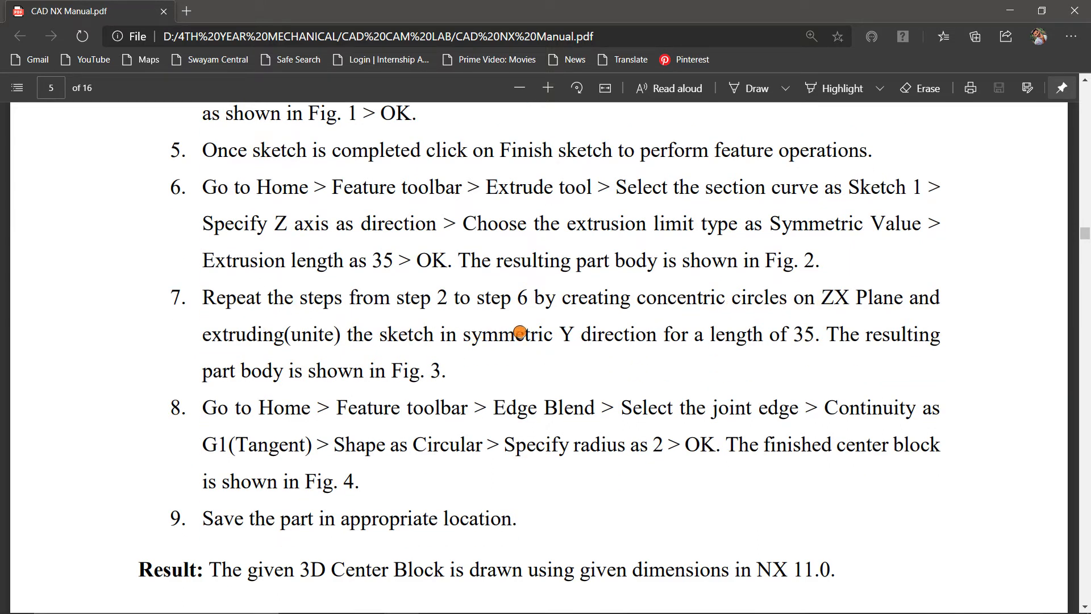
scroll(469, 339, "down", 1)
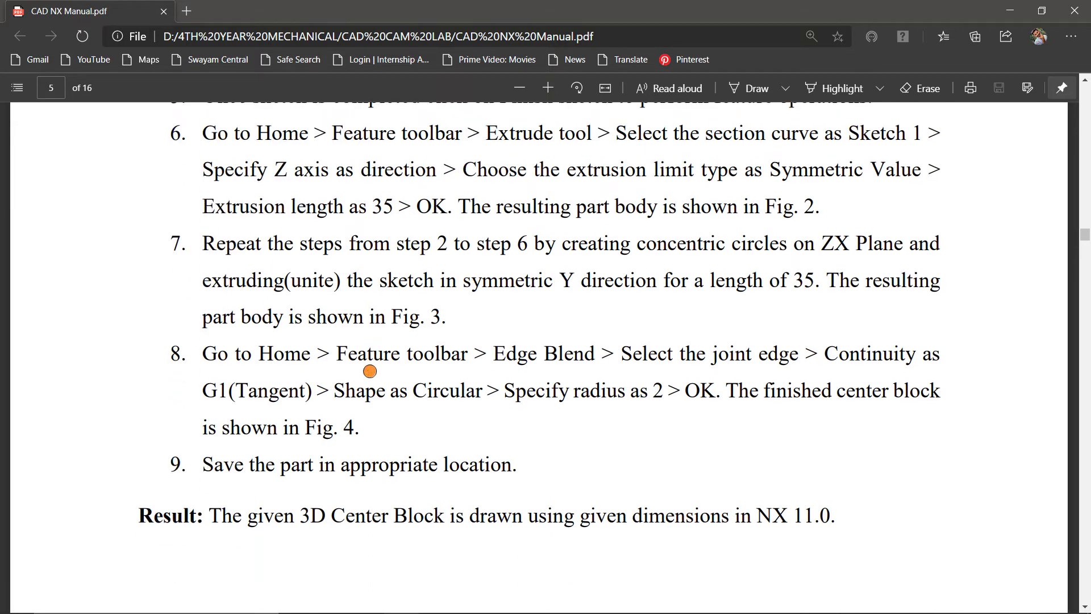
scroll(370, 371, "down", 2)
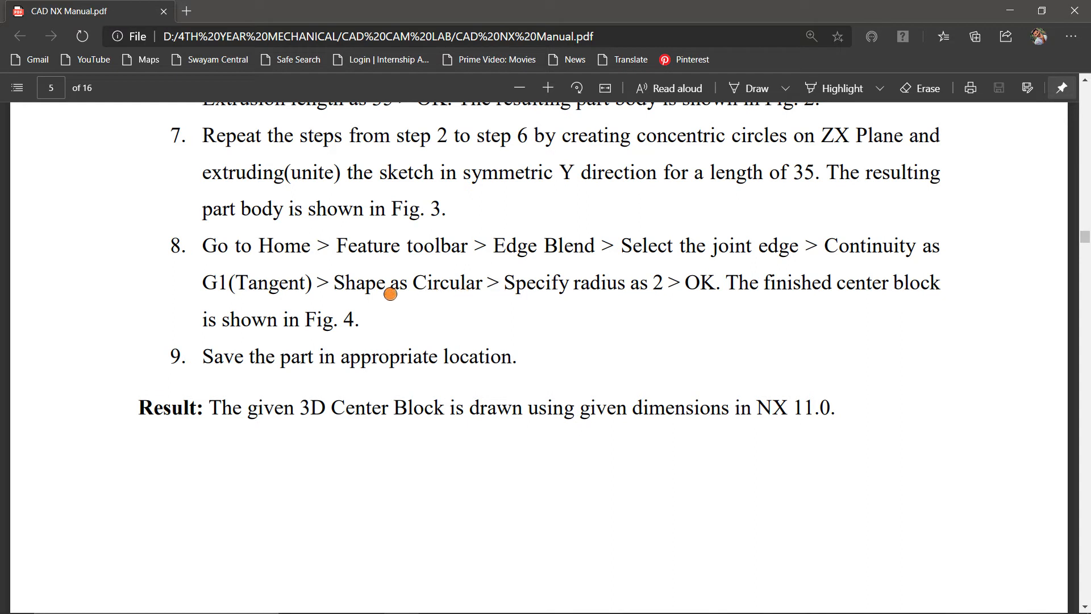
mouse_move(414, 611)
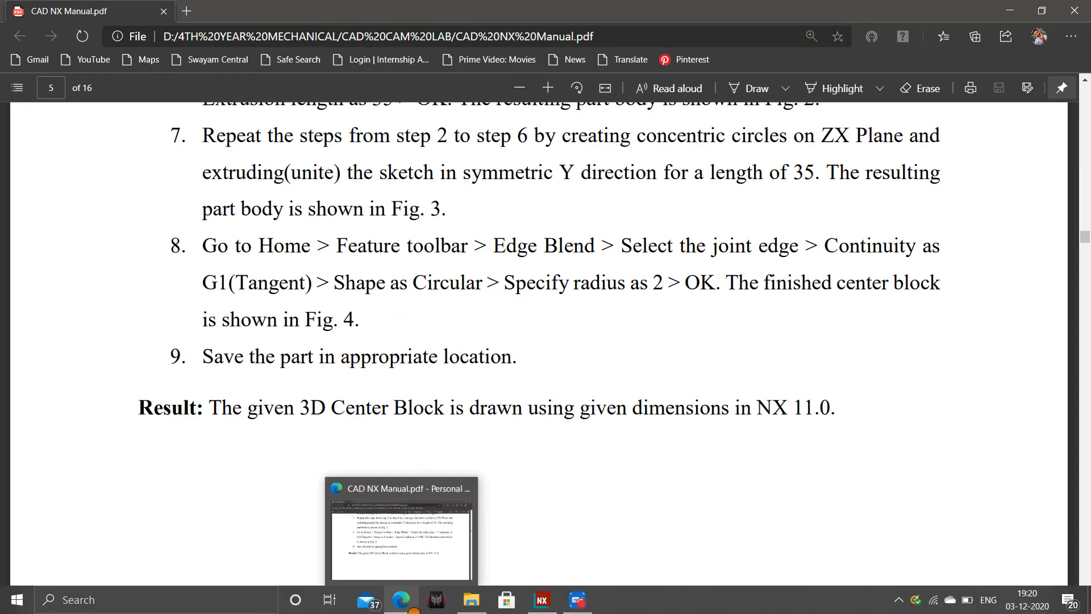
left_click(541, 600)
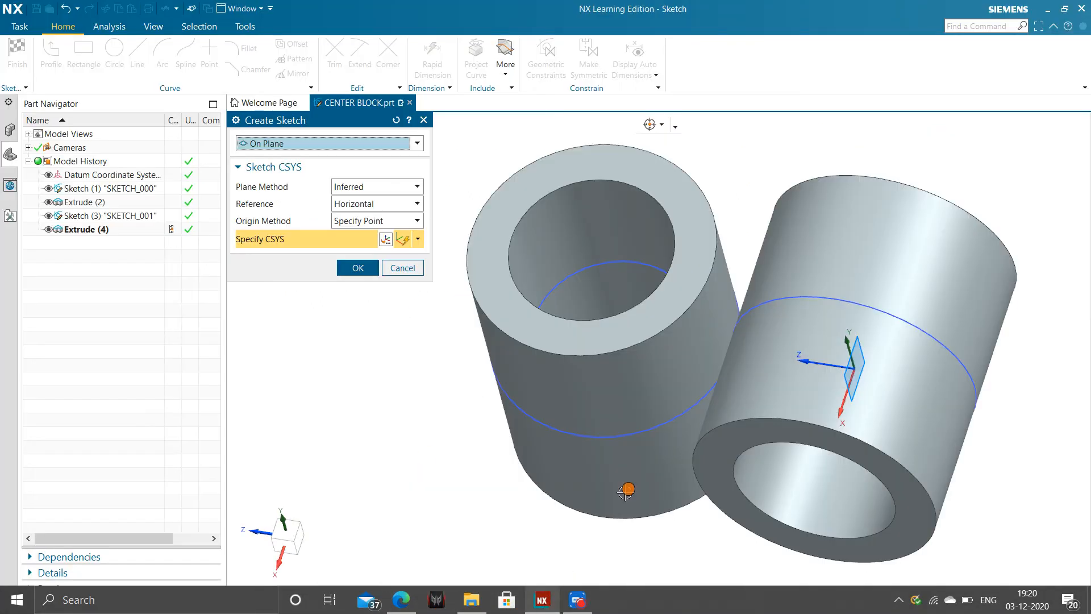
middle_click_drag(691, 473, 694, 464)
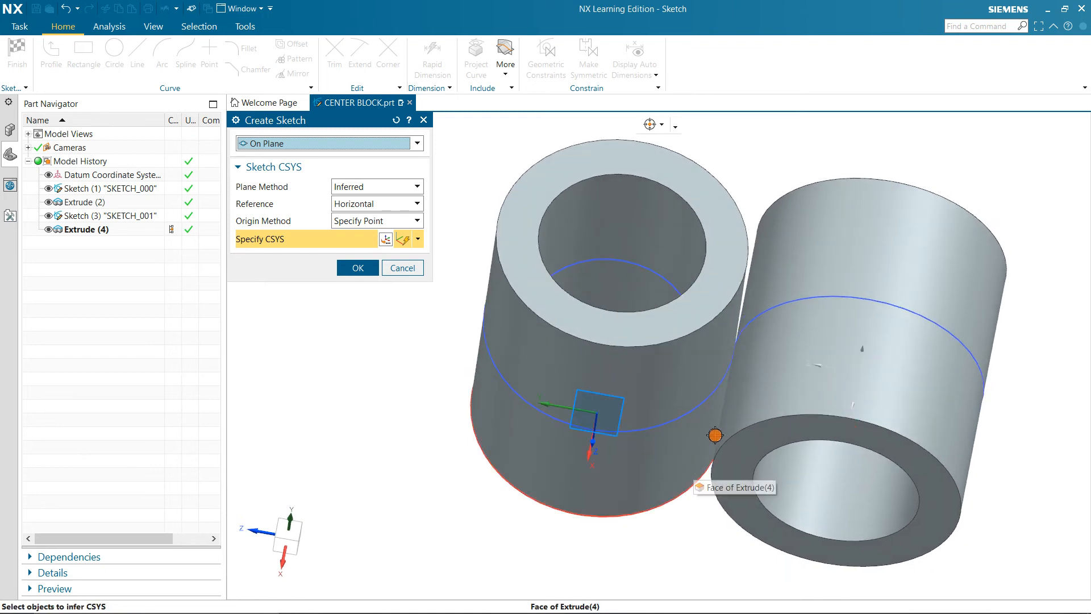
scroll(747, 342, "down", 2)
scroll(748, 341, "up", 5)
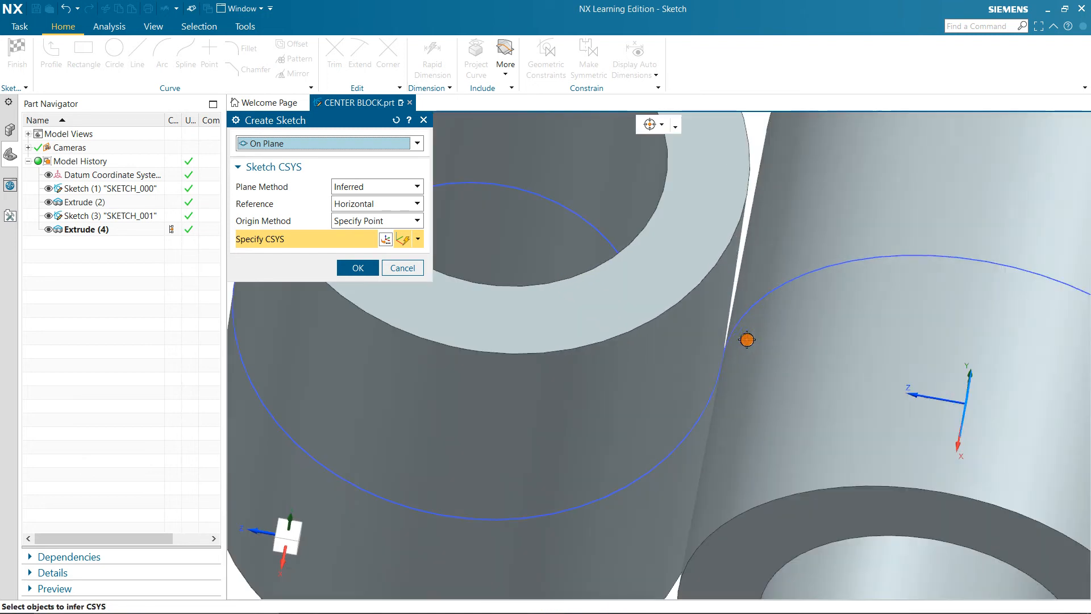
middle_click_drag(747, 340, 497, 294)
left_click(358, 268)
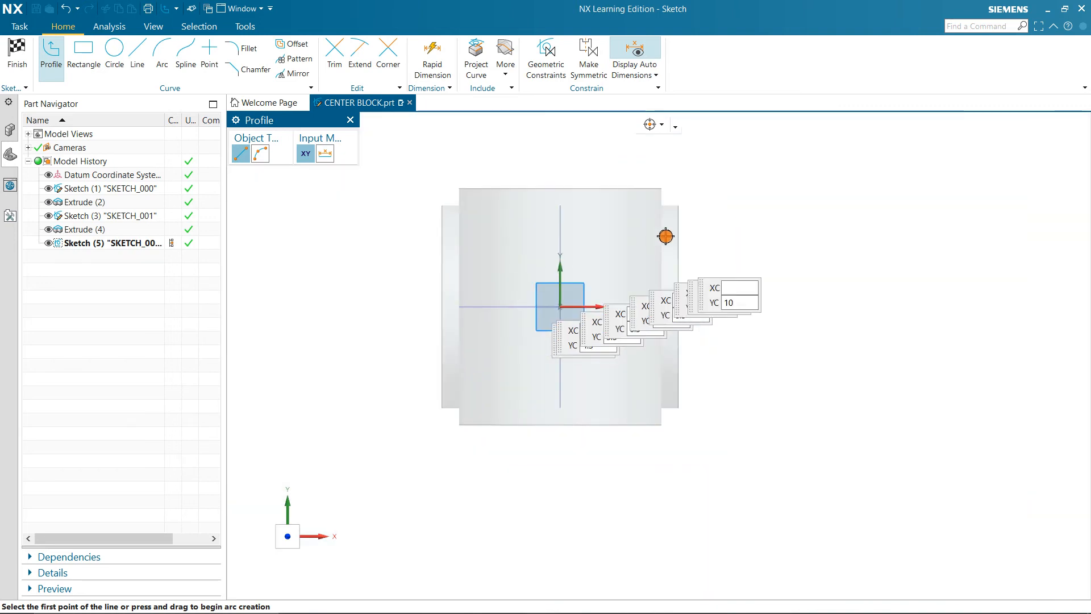
mouse_move(666, 235)
middle_mouse_down()
mouse_move(643, 290)
mouse_move(676, 319)
middle_mouse_up()
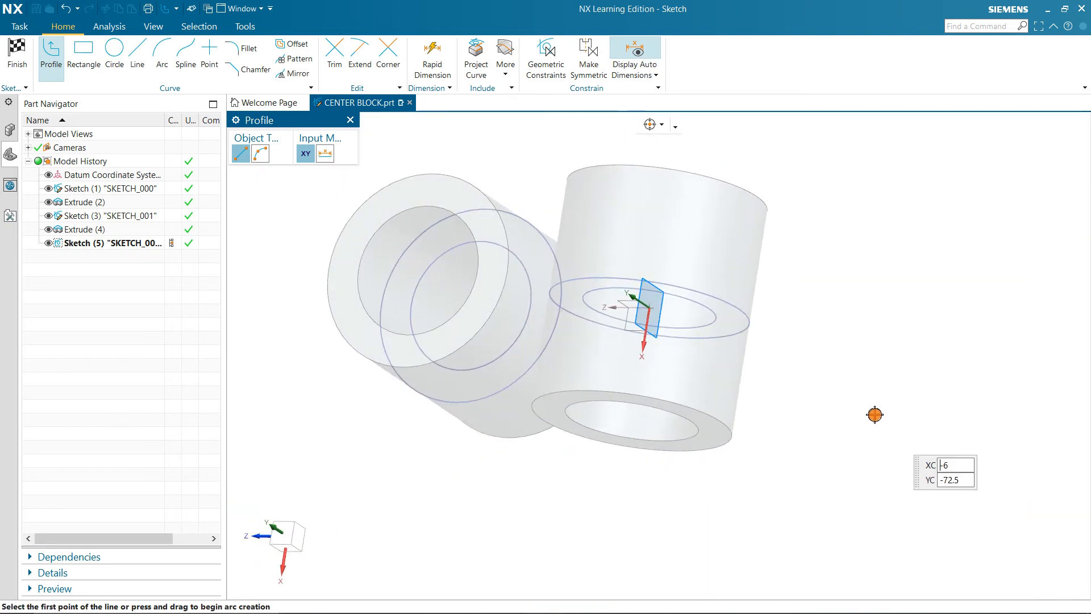
left_click(88, 245)
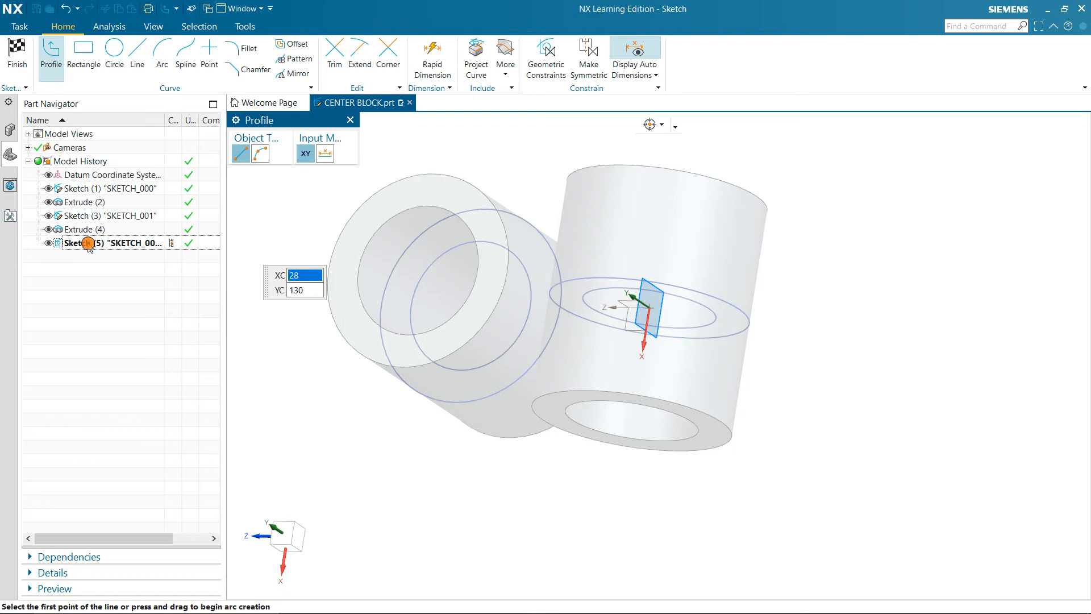
left_click(22, 78)
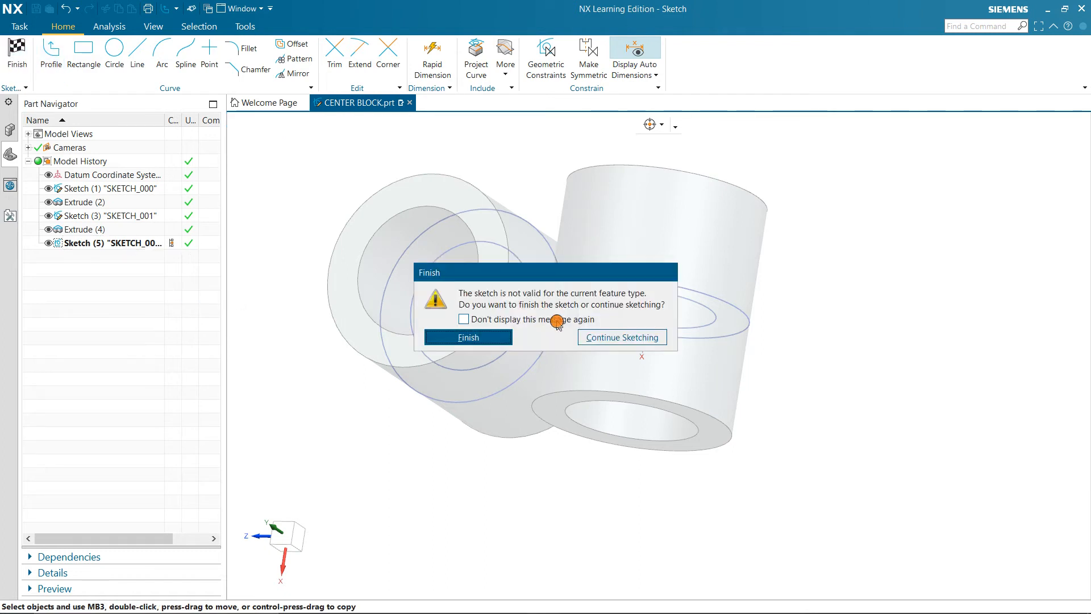
left_click(498, 336)
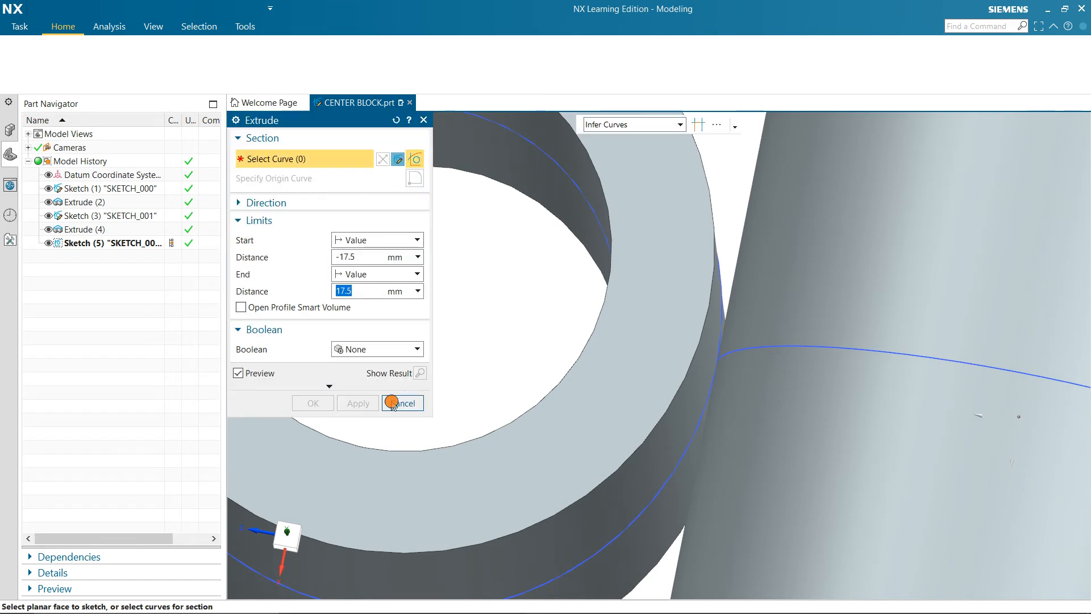
left_click(424, 120)
Examine where the two hollow cylinders meet and recheck the manual's instructions for the second extrusion and the edge blend.
scroll(562, 256, "down", 6)
middle_click_drag(562, 256, 617, 316)
scroll(631, 300, "up", 6)
scroll(618, 316, "down", 5)
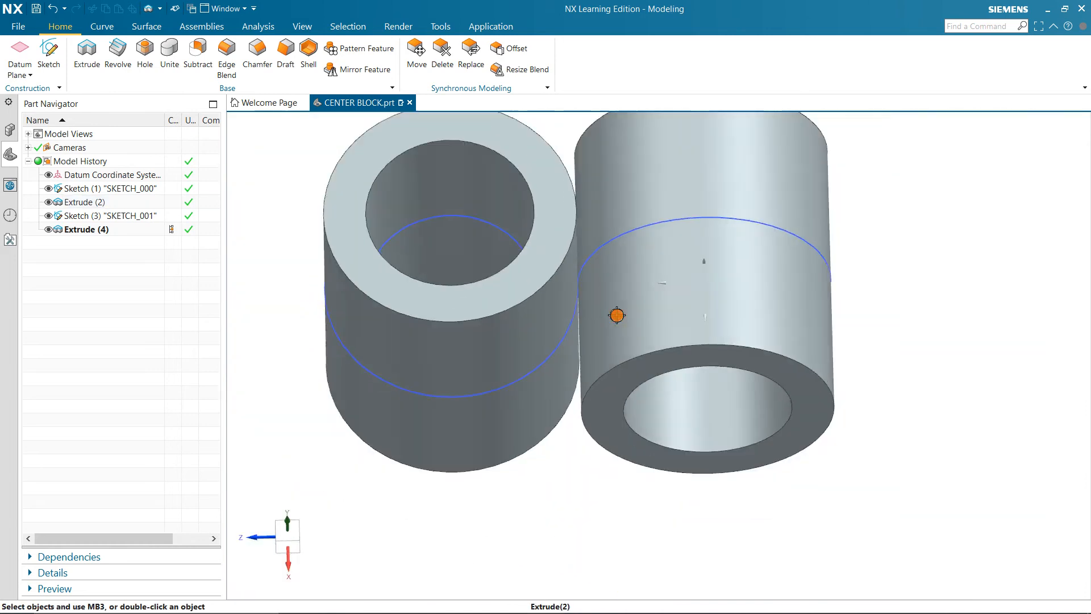
scroll(617, 316, "up", 4)
scroll(617, 316, "down", 6)
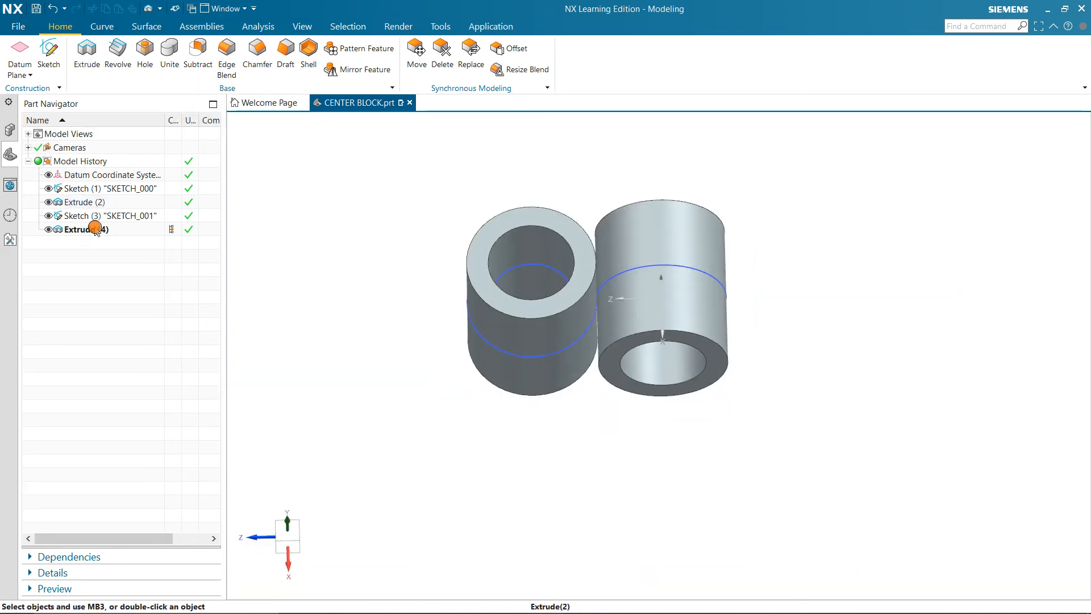
left_click(402, 608)
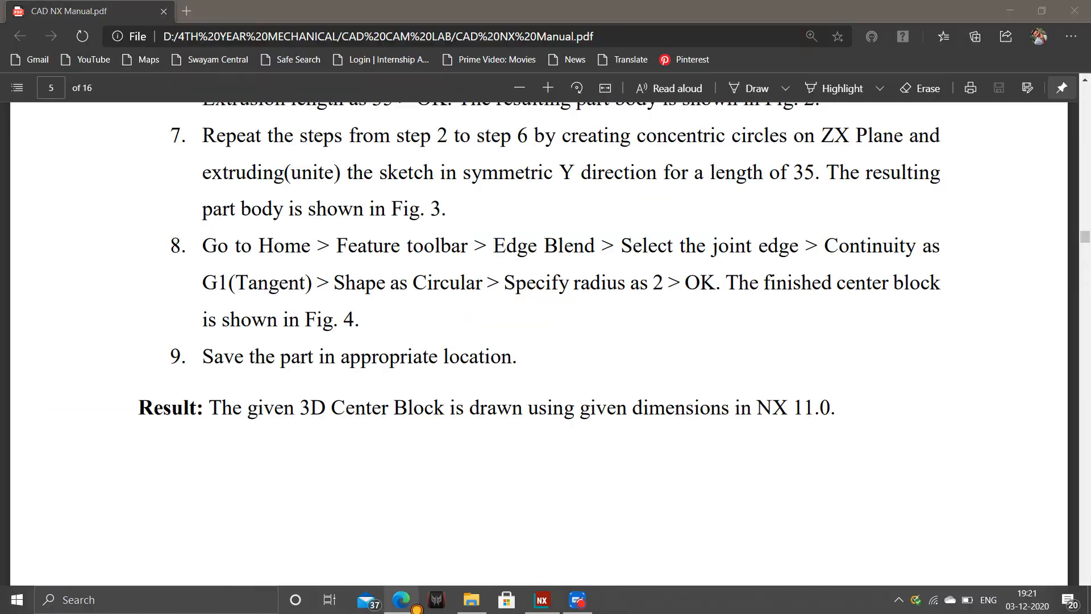
scroll(453, 282, "up", 5)
scroll(453, 283, "down", 4)
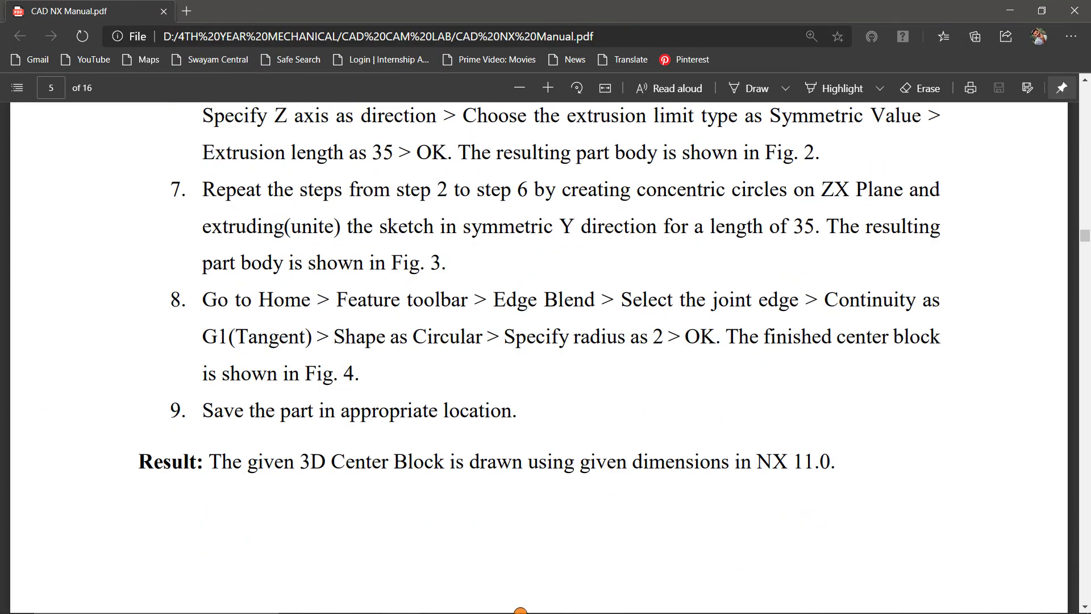
left_click(544, 604)
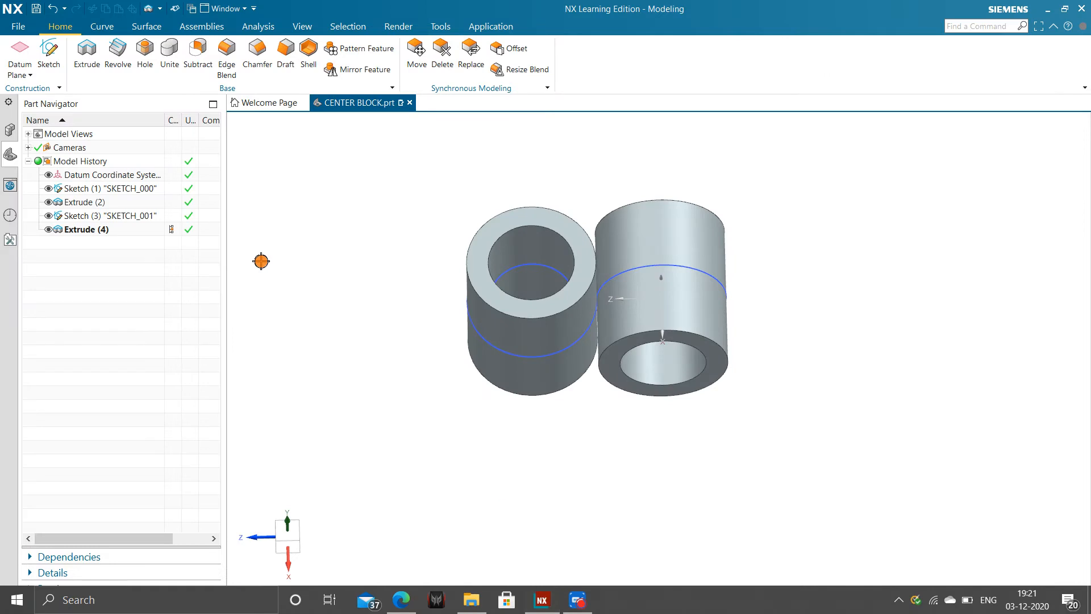
Edit the second cylinder's sketch, set the vertical distance from the horizontal axis to the circles' center to 25 mm, and finish the sketch.
left_click(110, 218)
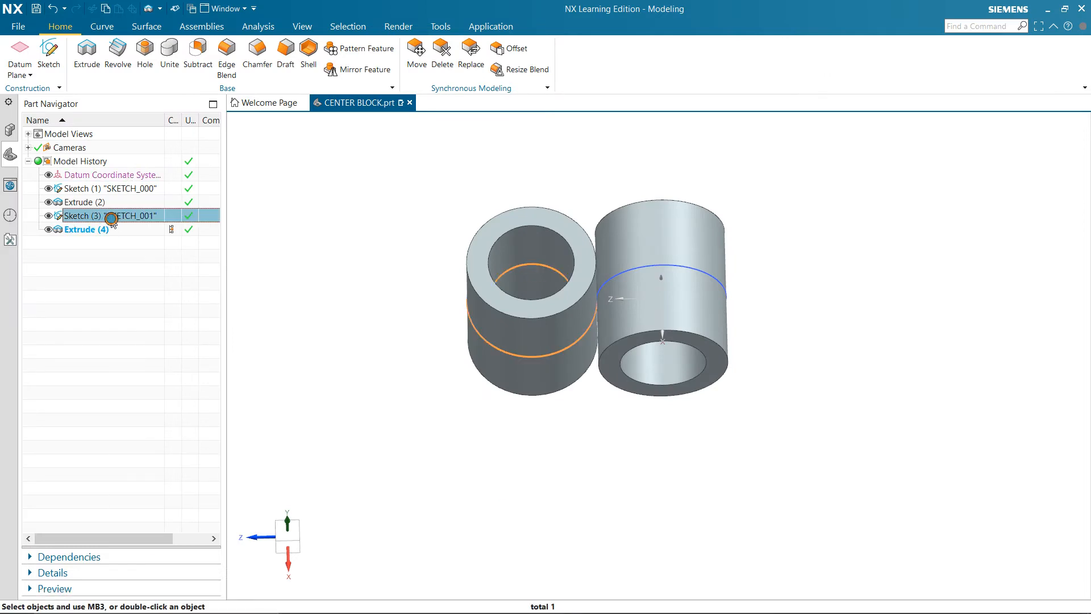
right_click(111, 216)
left_click(160, 262)
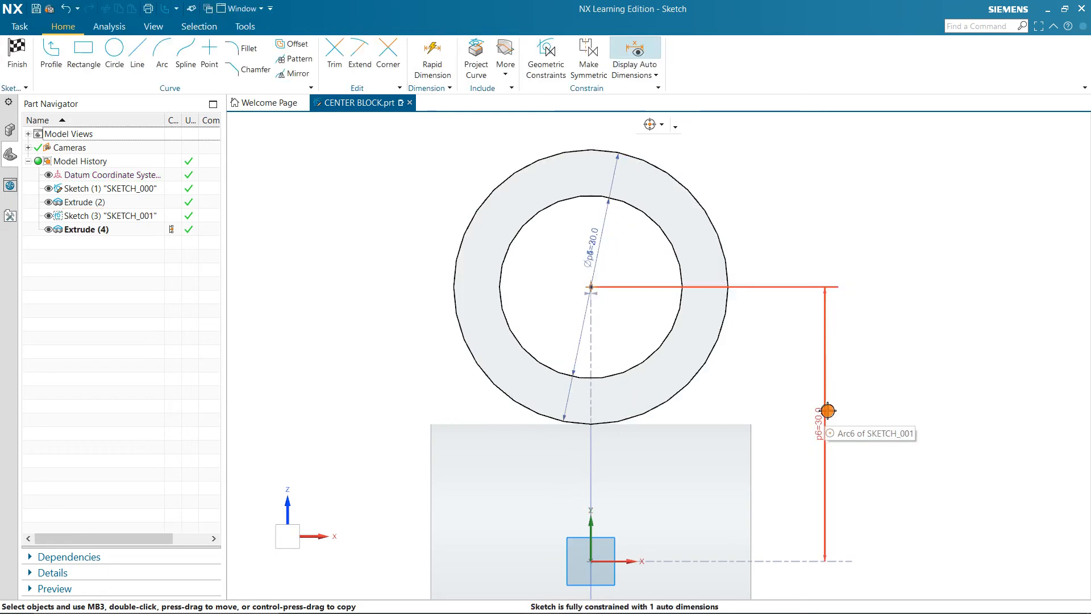
left_click(823, 420)
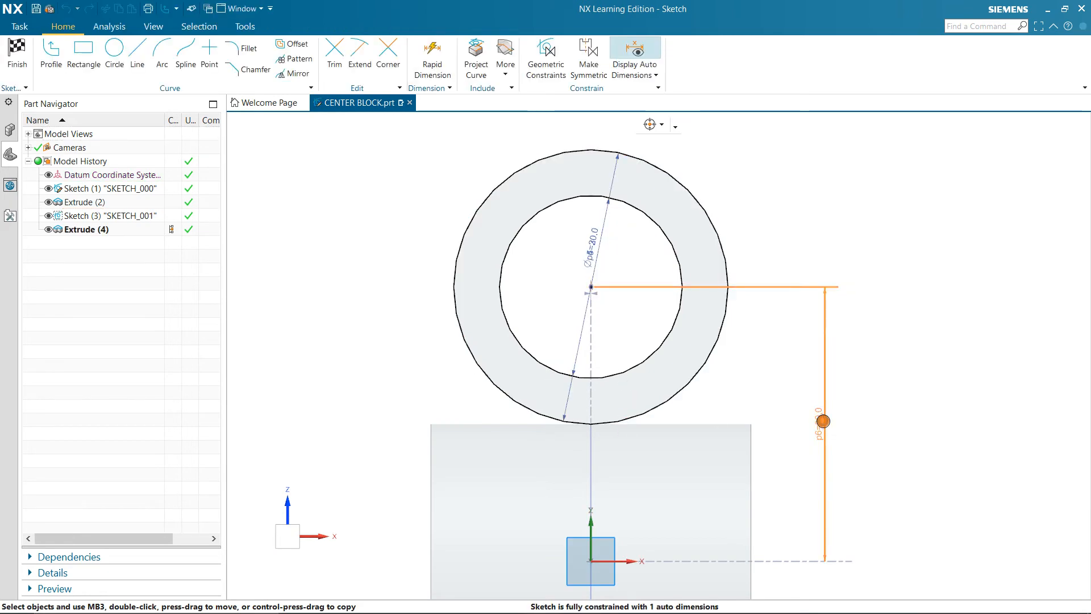
double_click(824, 421)
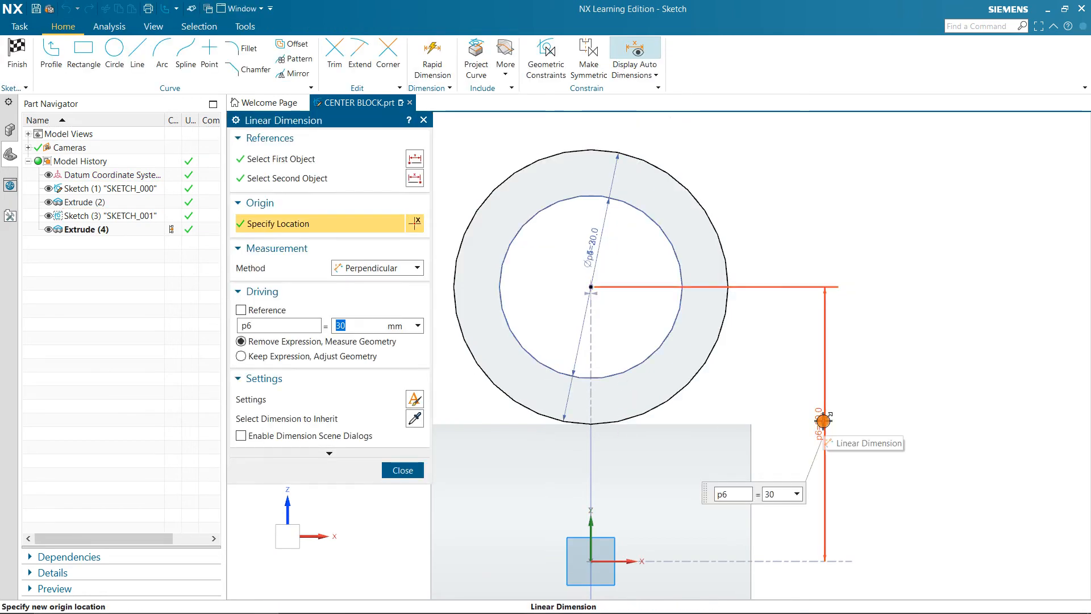
type("25")
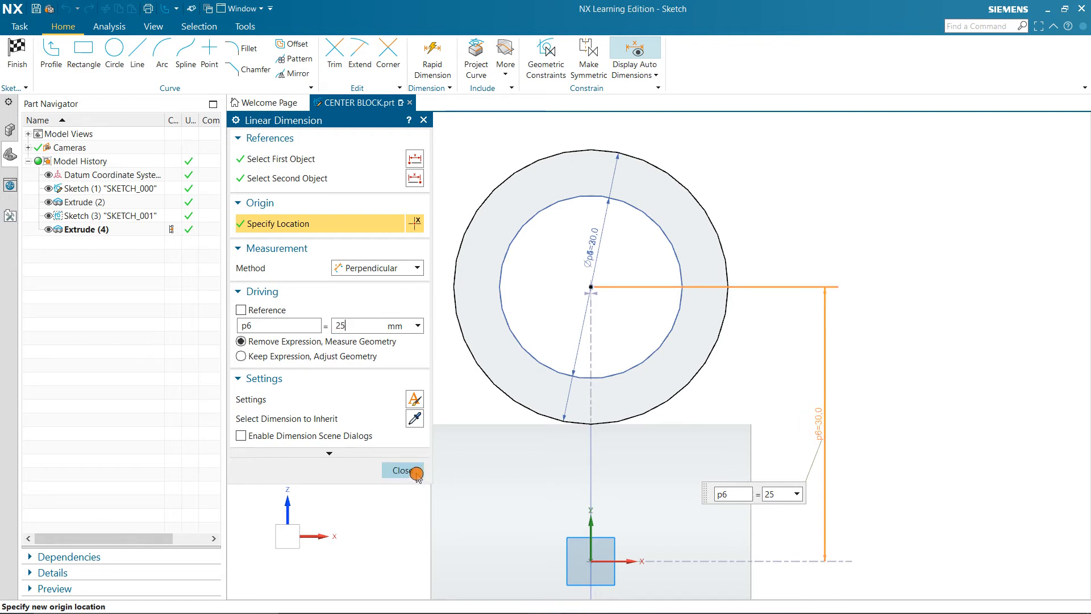
key("Return")
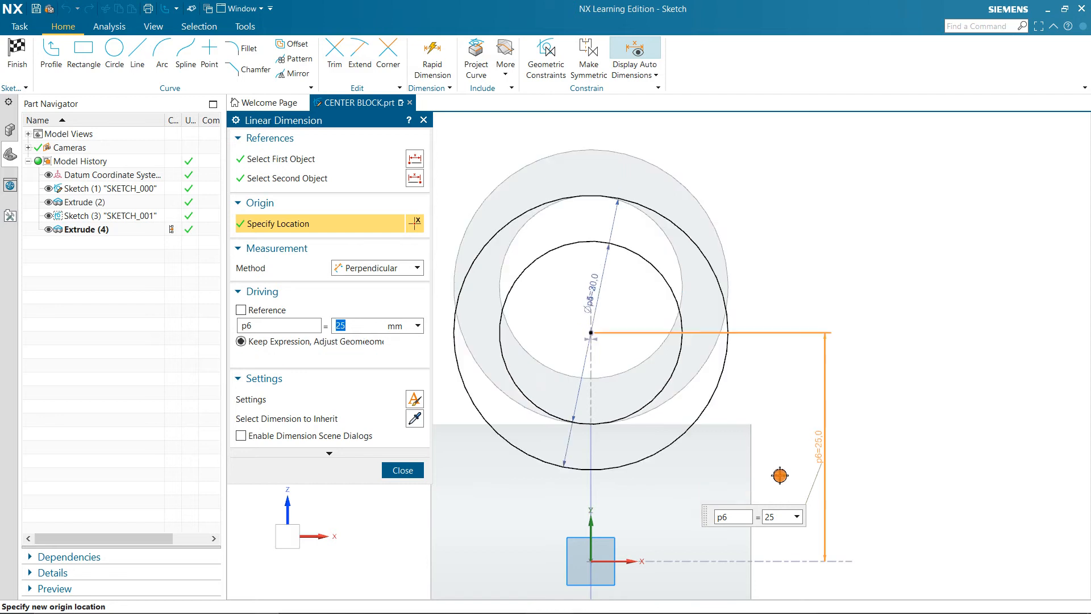
left_click(398, 470)
left_click(8, 59)
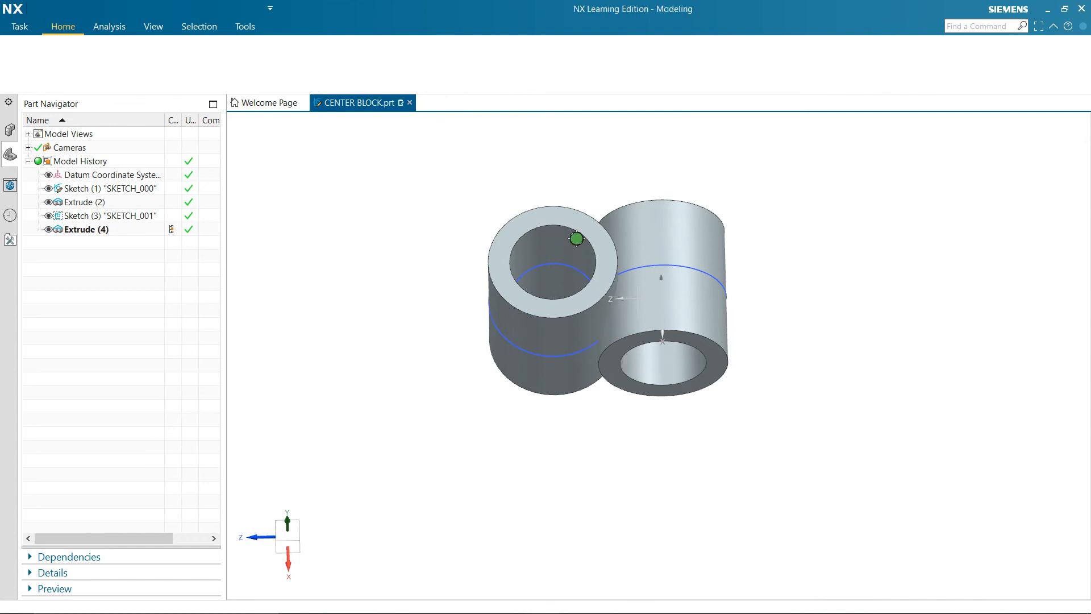
Examine the joint between the two perpendicular hollow cylinders closely from several angles.
middle_click_drag(572, 239, 663, 397)
middle_click_drag(638, 358, 668, 389)
scroll(633, 348, "up", 5)
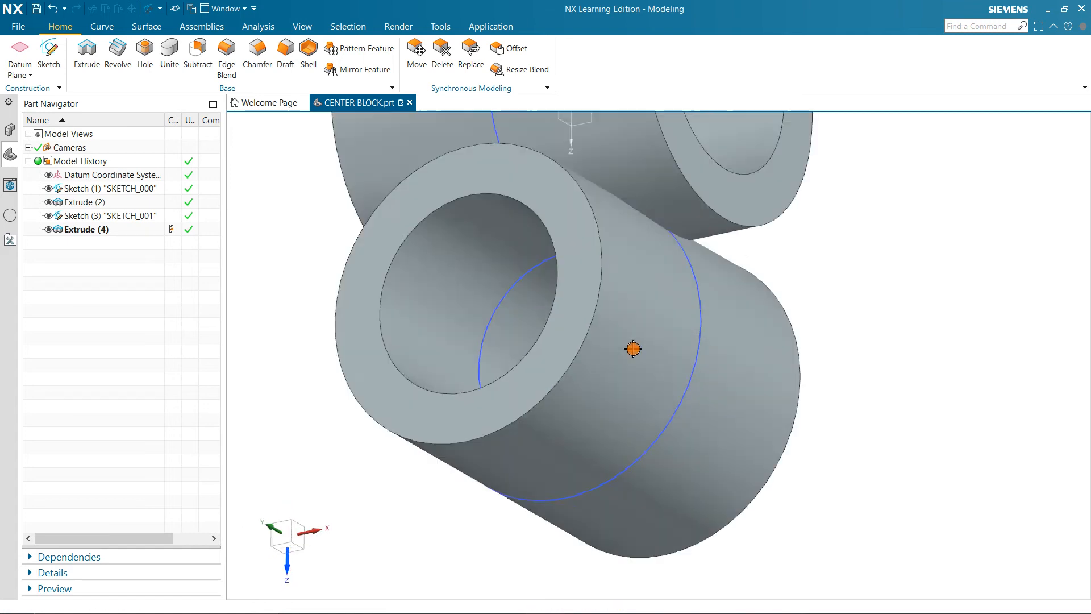
middle_click_drag(633, 348, 614, 390)
scroll(576, 319, "down", 4)
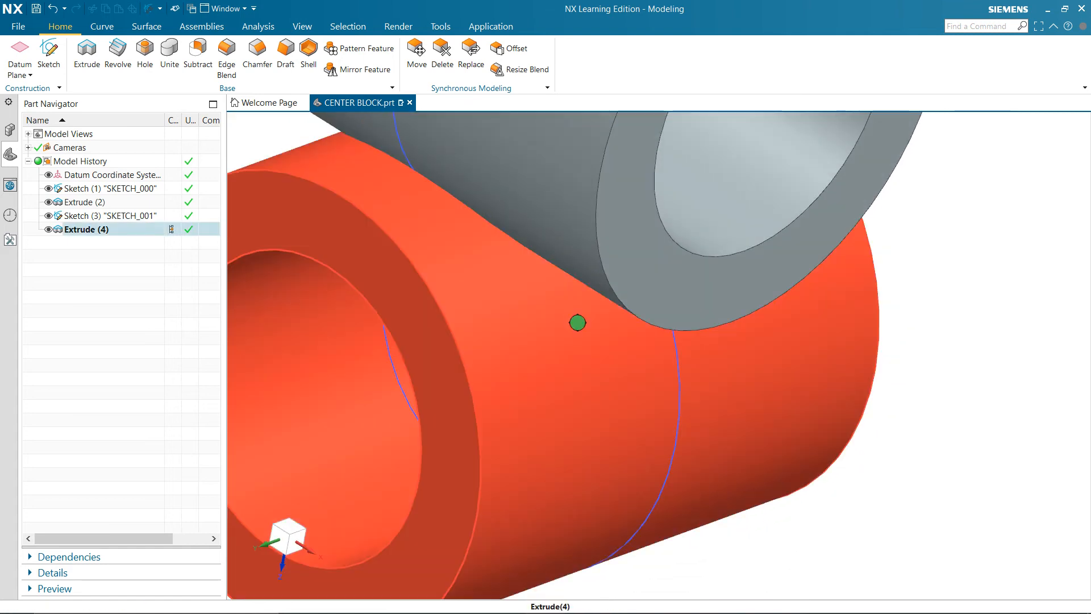
scroll(696, 435, "up", 6)
scroll(692, 434, "down", 4)
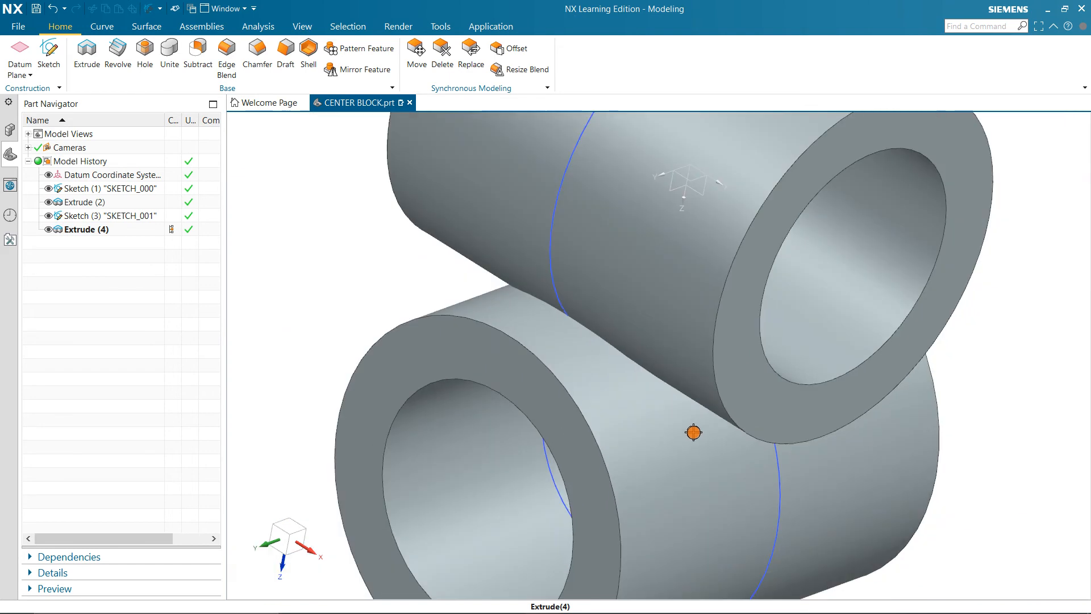
middle_click_drag(690, 434, 699, 358)
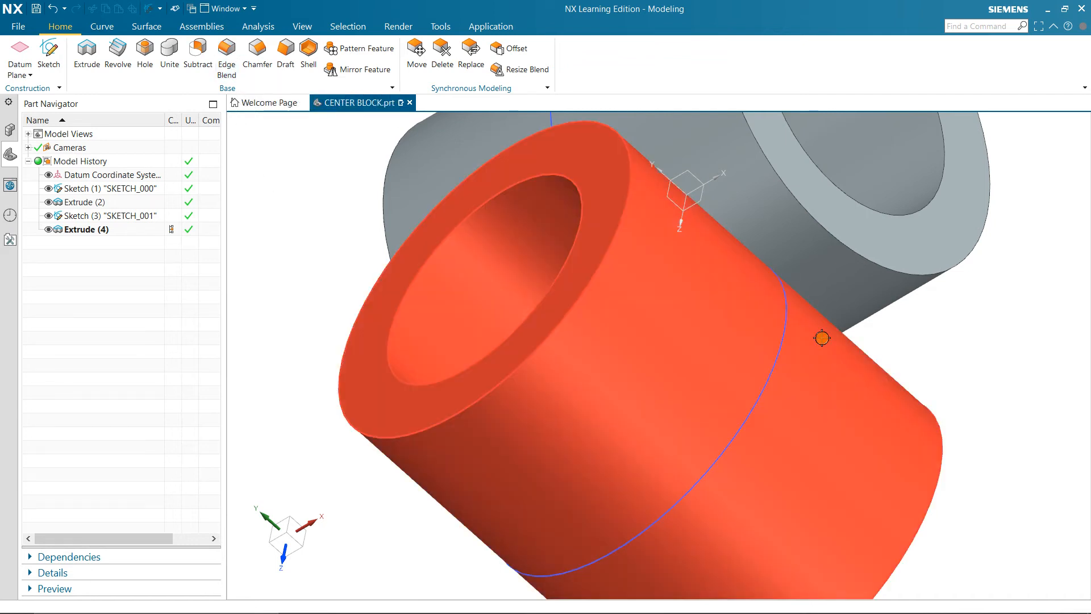
scroll(905, 321, "up", 2)
middle_click_drag(936, 309, 721, 393)
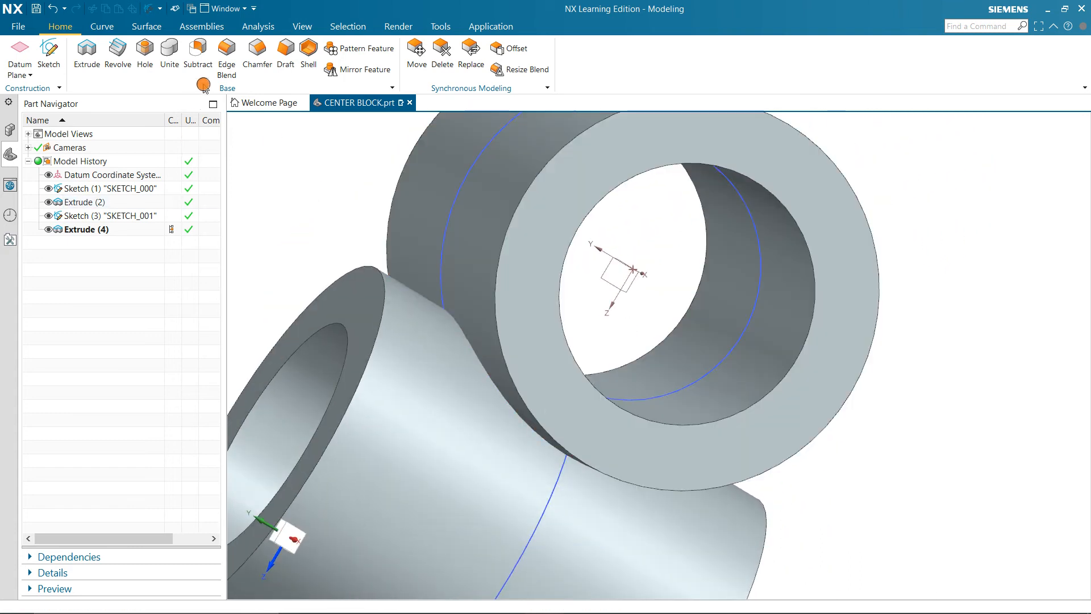
scroll(463, 358, "down", 5)
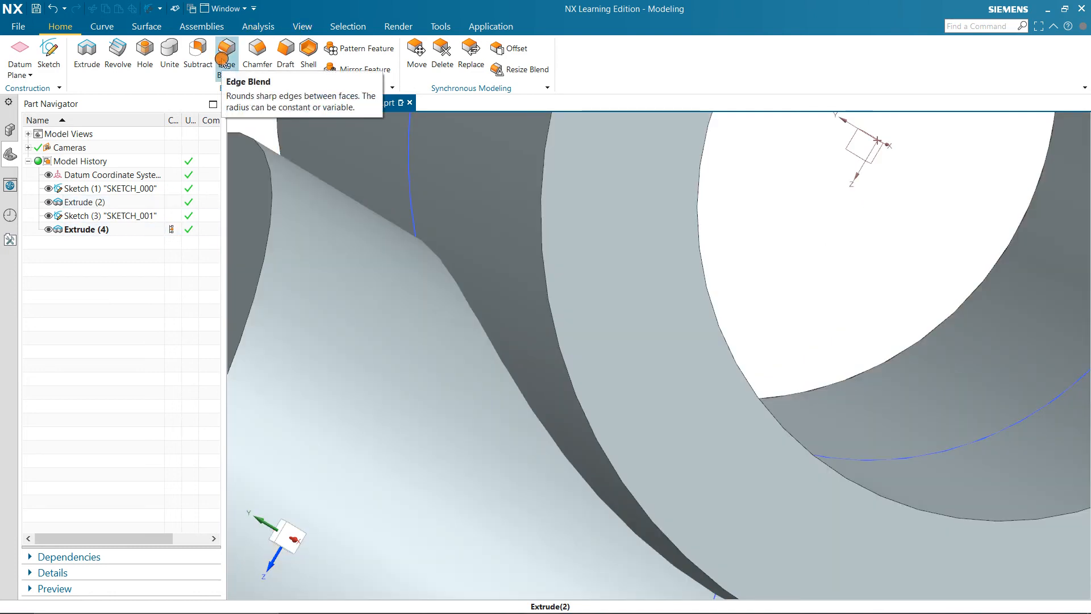
Set up an edge blend with G1 (Tangent) continuity, Circular shape and a 2 mm radius, checking these settings against the manual PDF.
left_click(222, 58)
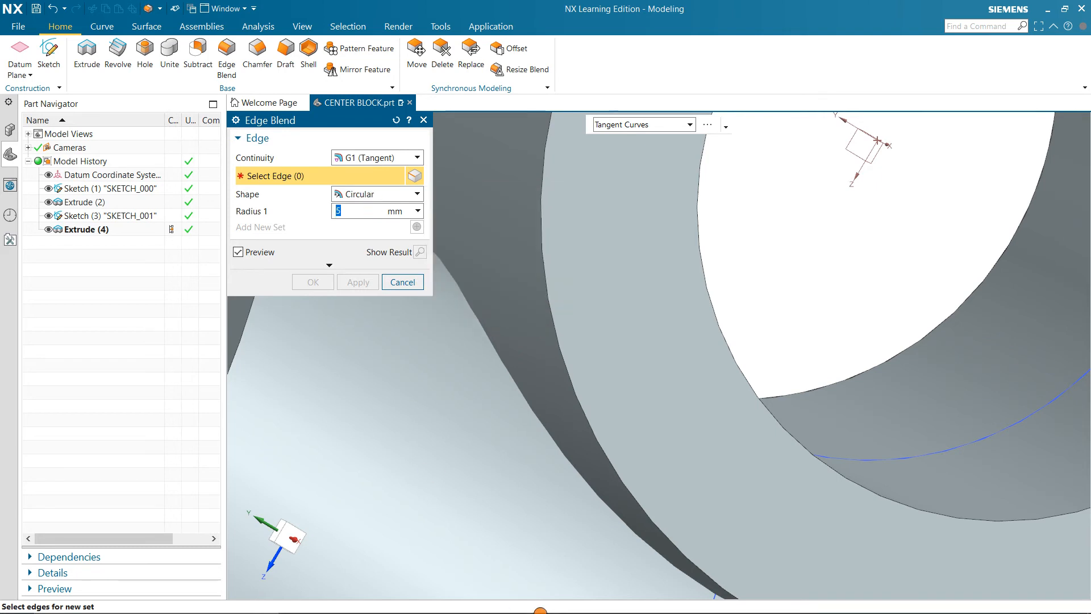
left_click(401, 604)
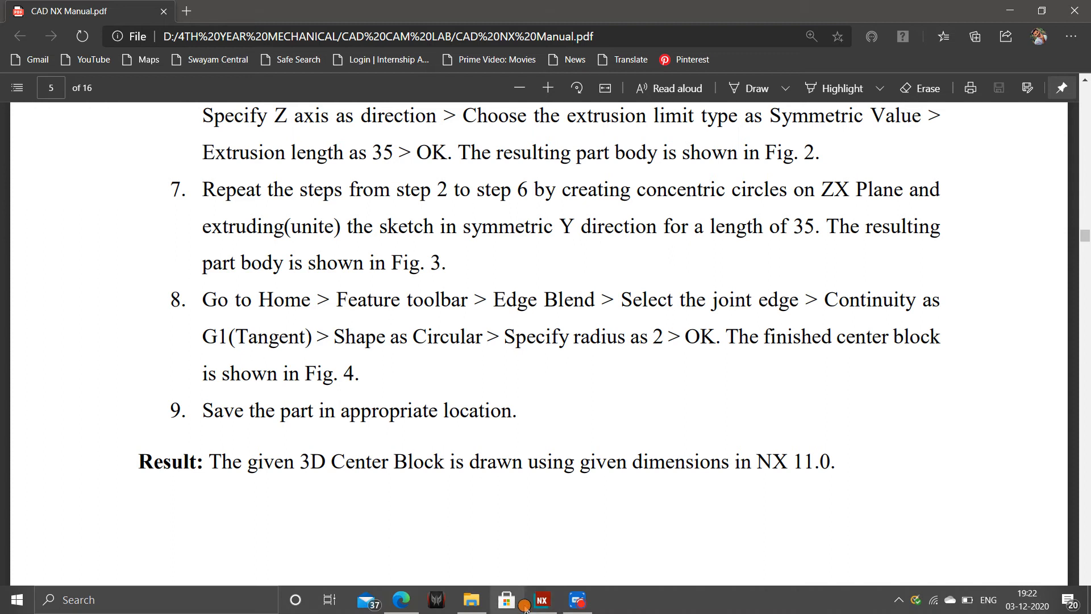
left_click(542, 600)
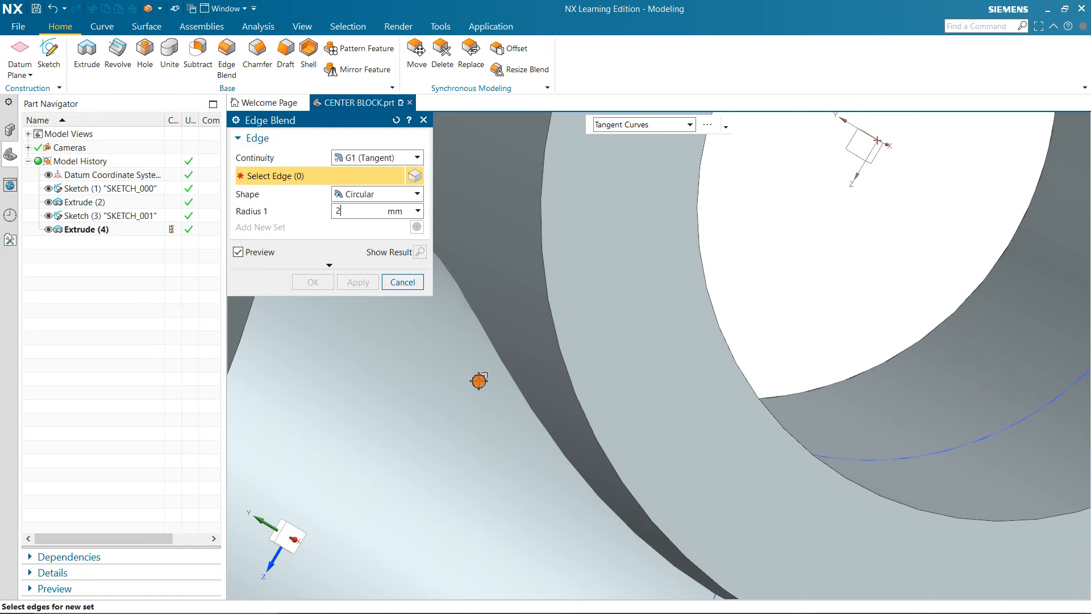
scroll(503, 352, "down", 5)
scroll(502, 355, "up", 6)
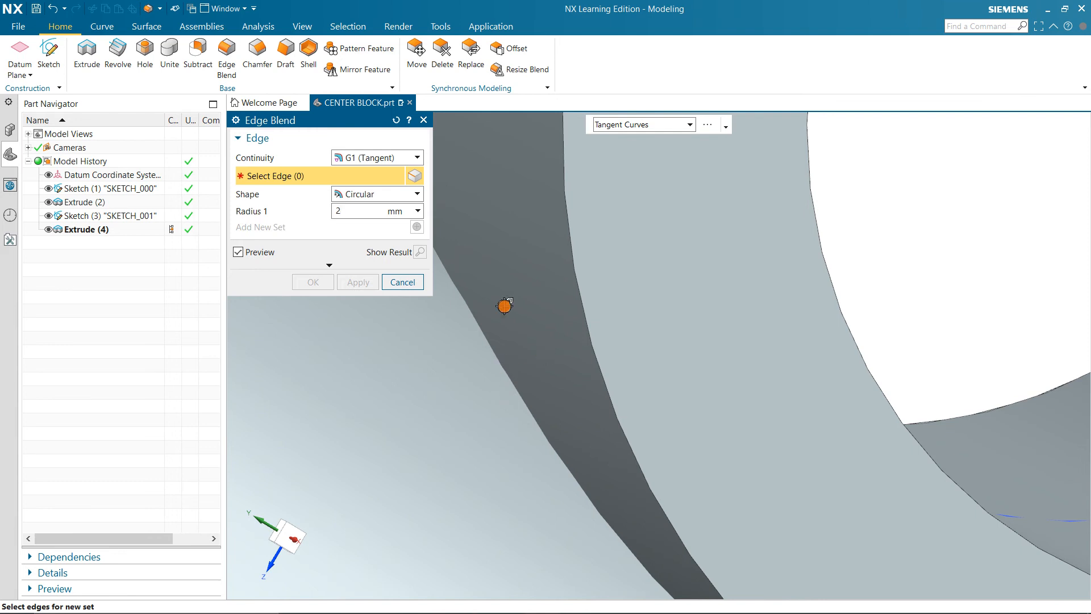
left_click(411, 160)
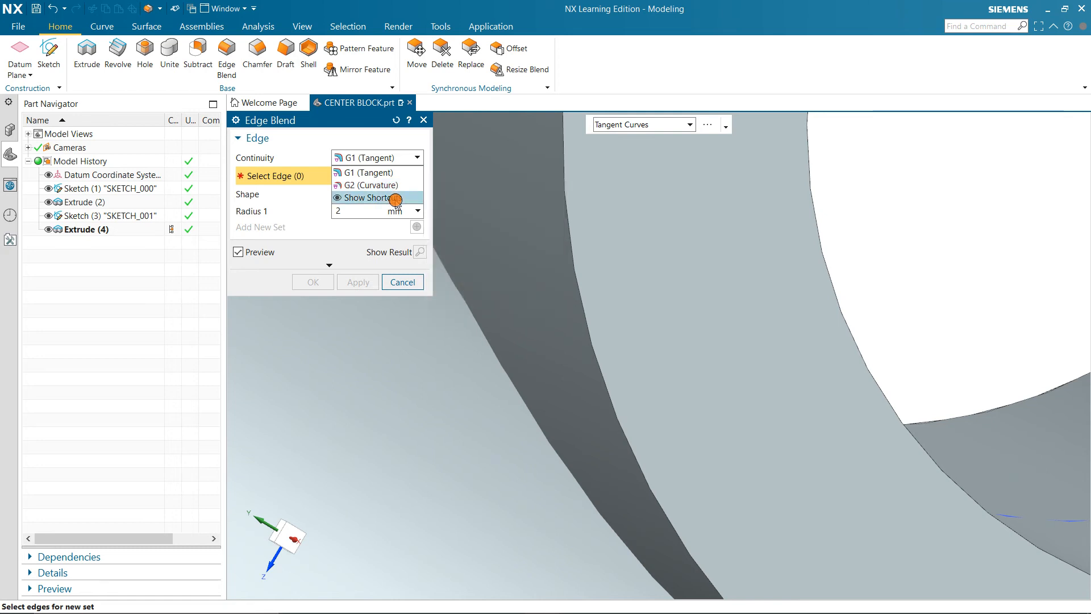
left_click(461, 289)
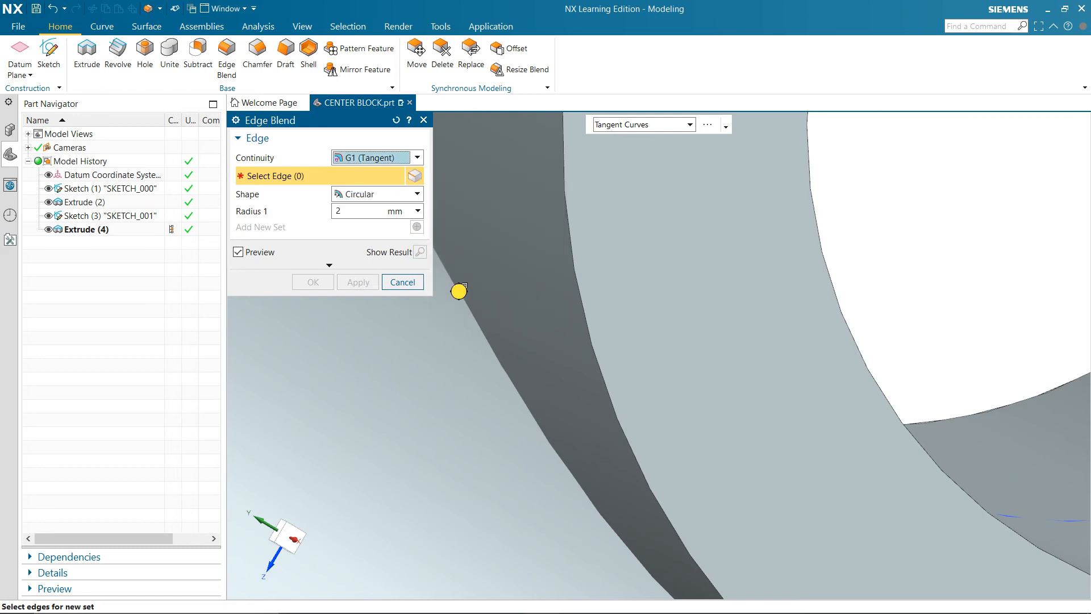
left_click(408, 199)
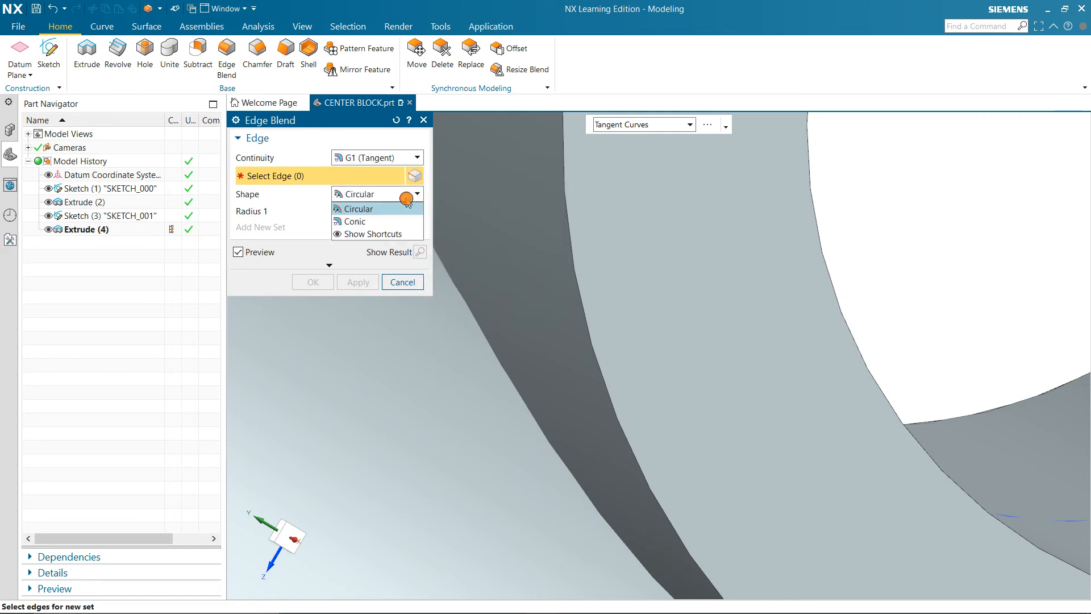
left_click(397, 206)
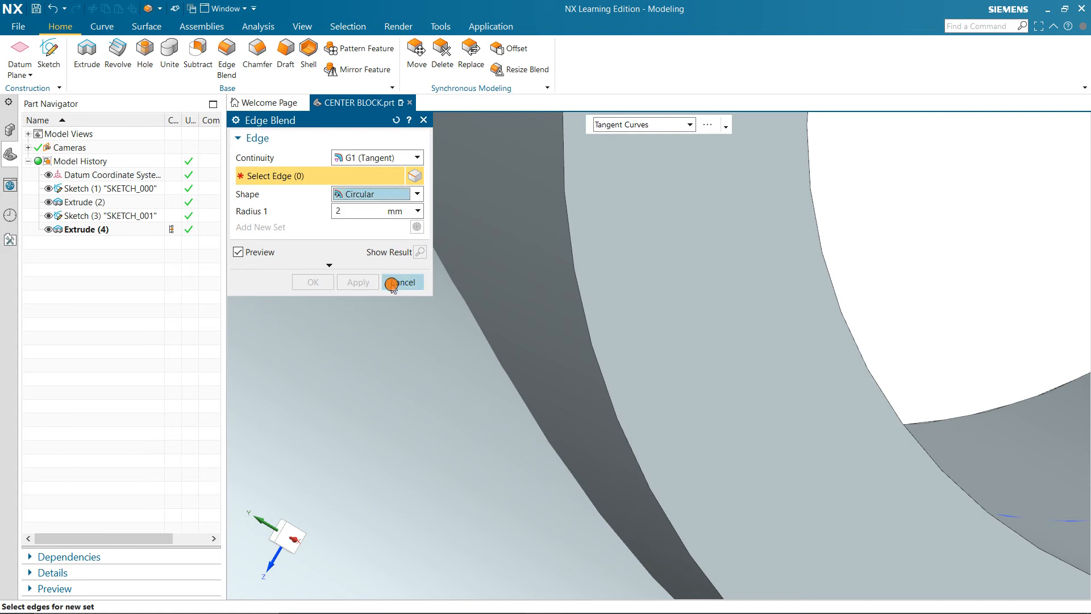
mouse_move(495, 603)
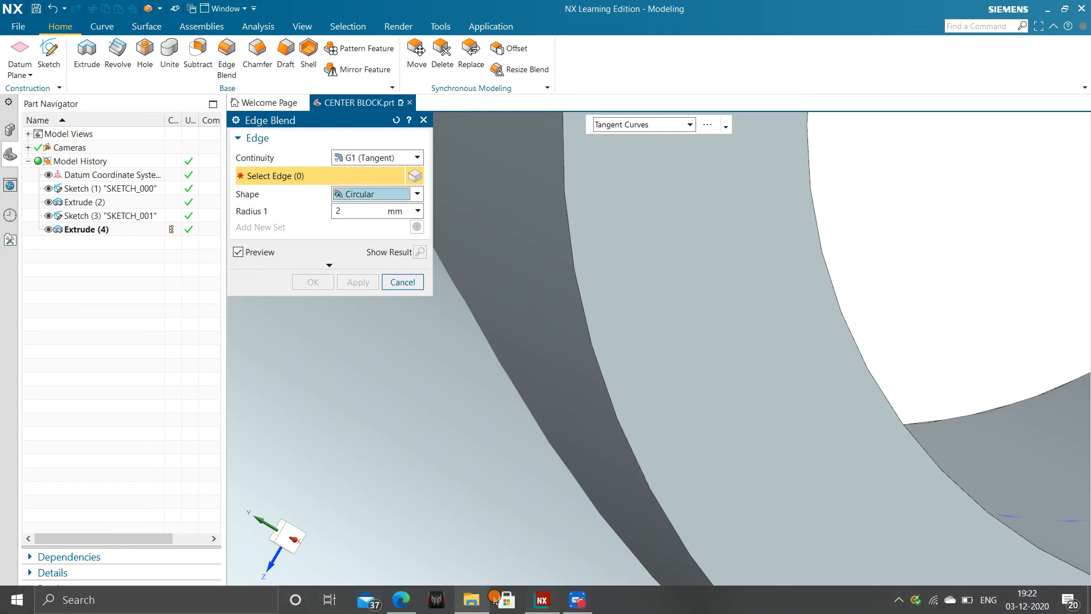
left_click(577, 599)
left_click(458, 29)
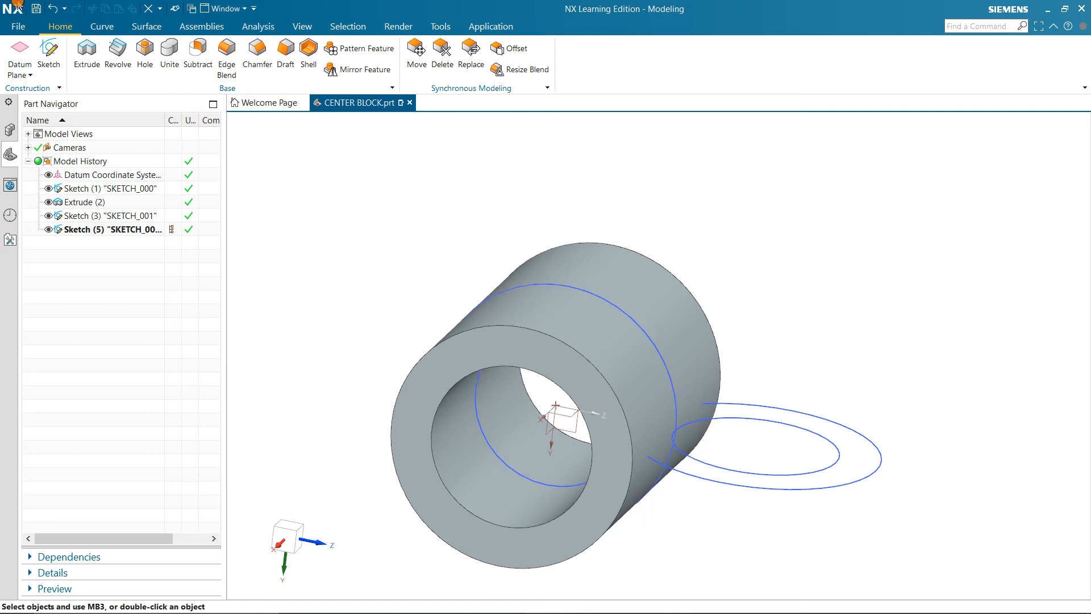
Extrude the two concentric circles beside the first cylinder from -17.5 to 17.5 mm and unite the result with the first cylinder.
left_click(87, 51)
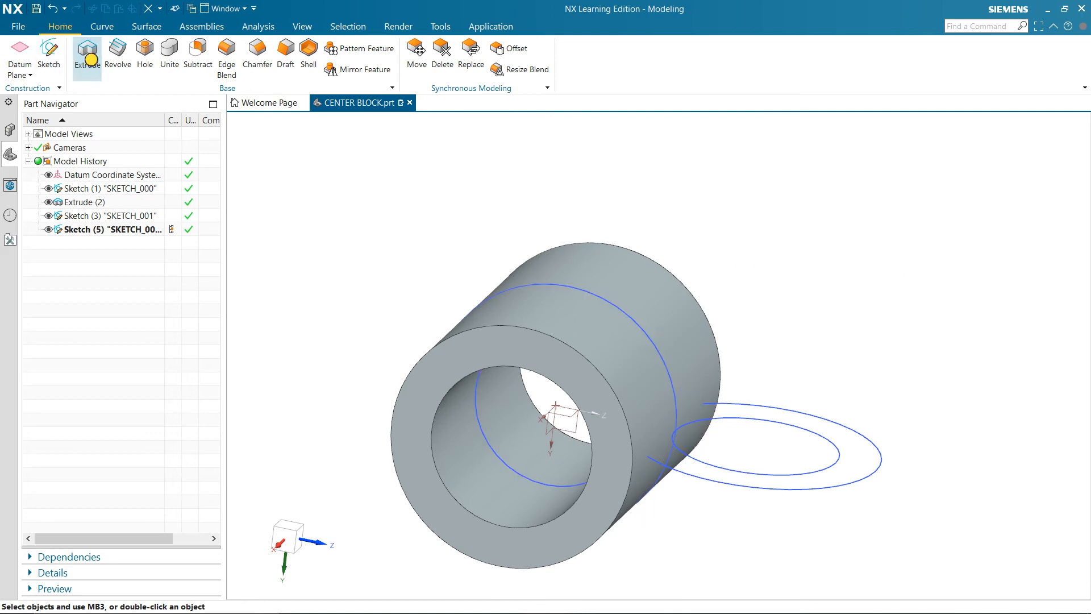
left_click(828, 500)
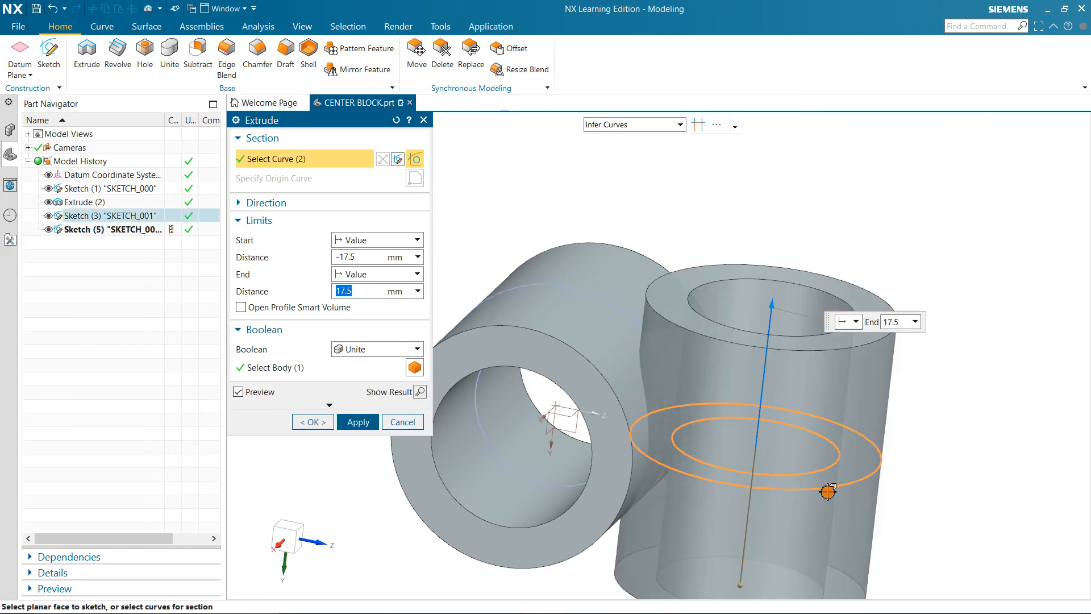
left_click(382, 349)
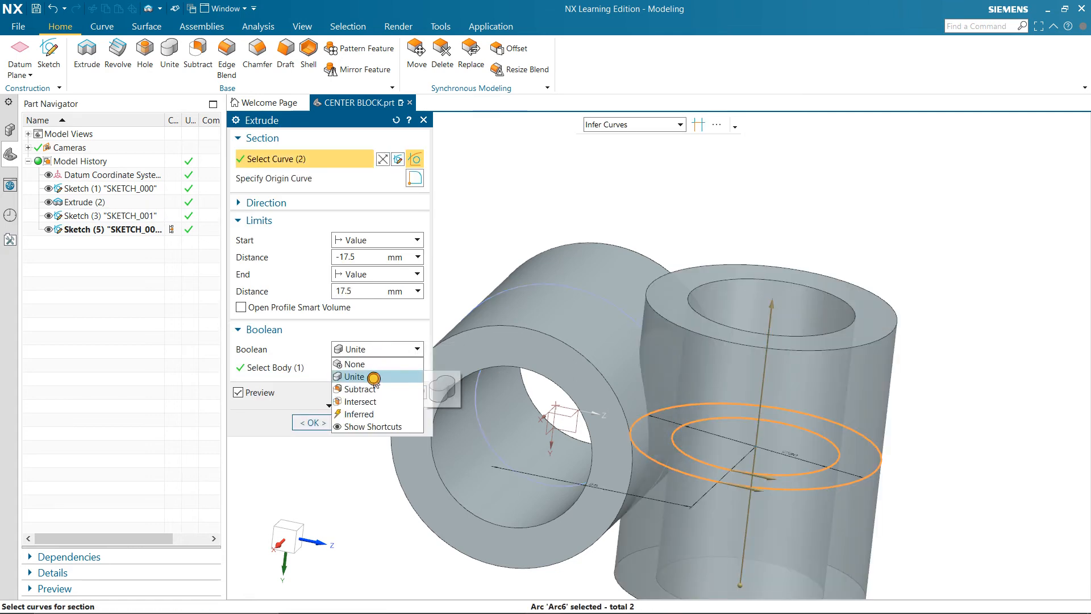
left_click(374, 377)
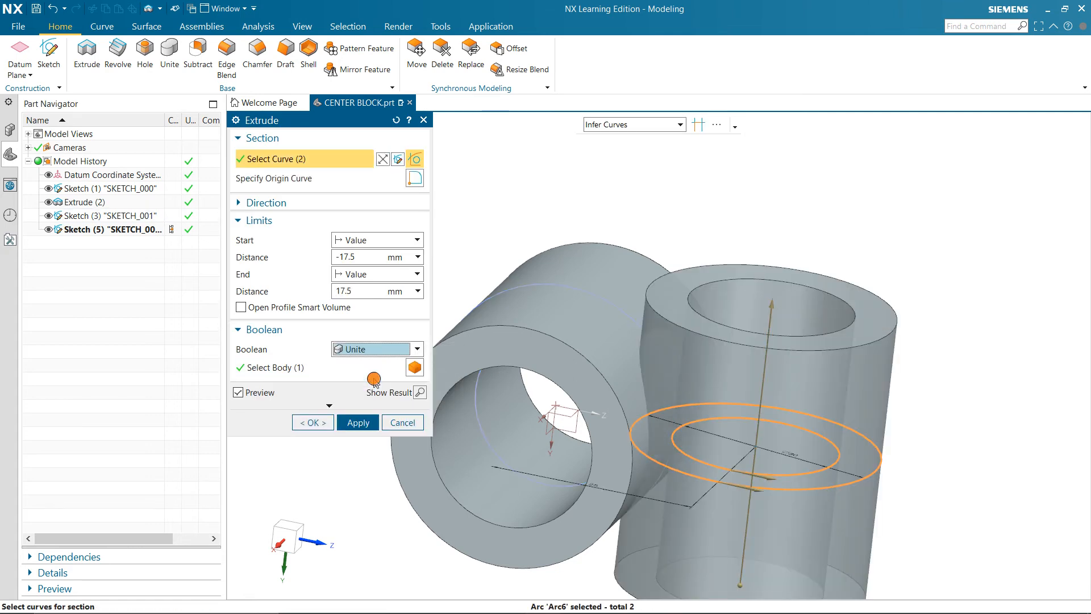
left_click(401, 349)
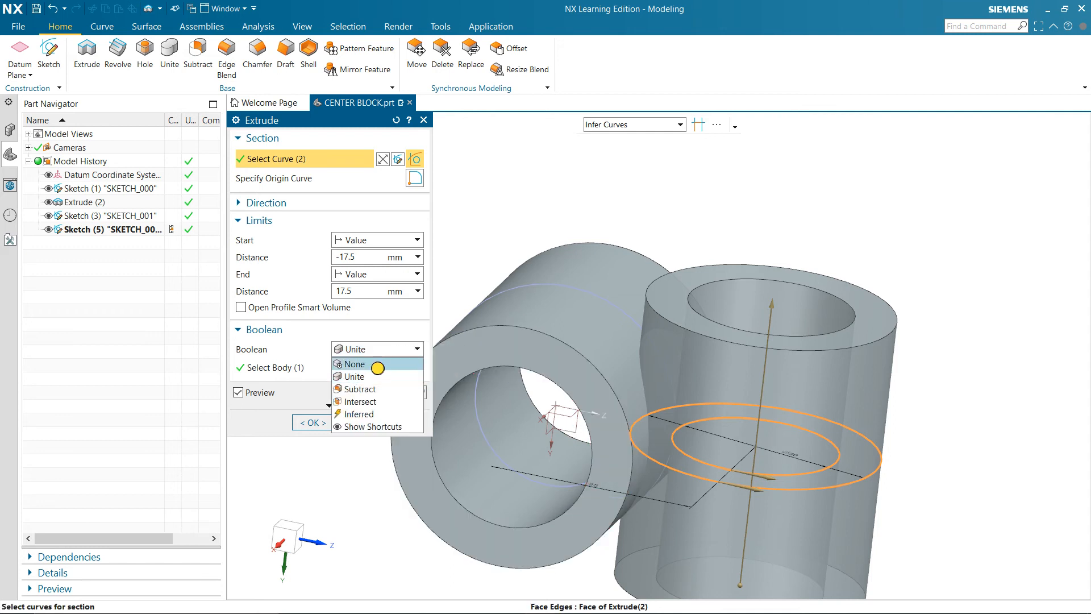
left_click(377, 364)
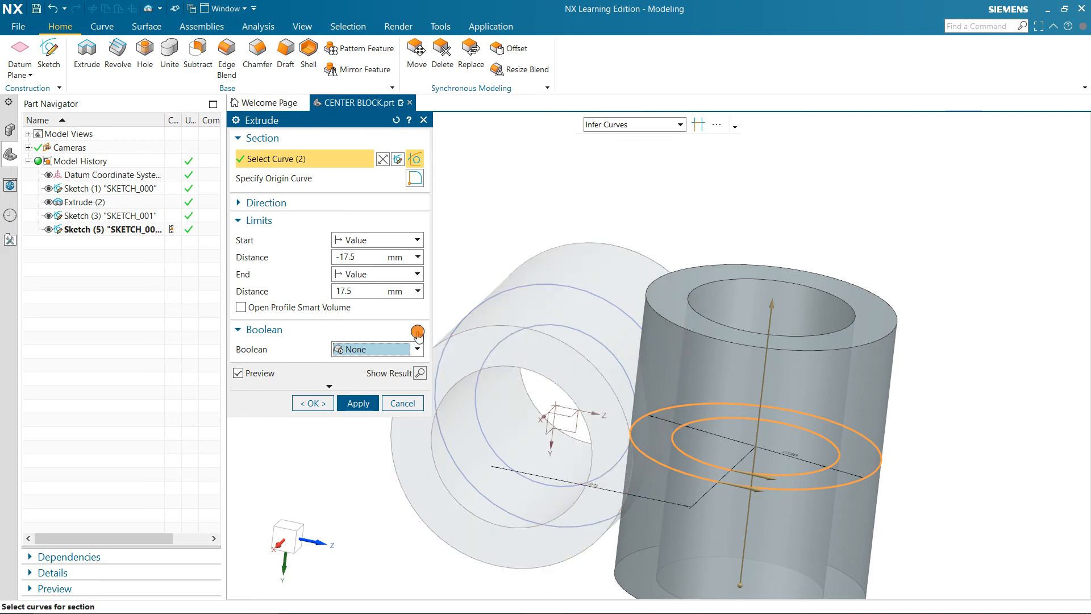
left_click(414, 348)
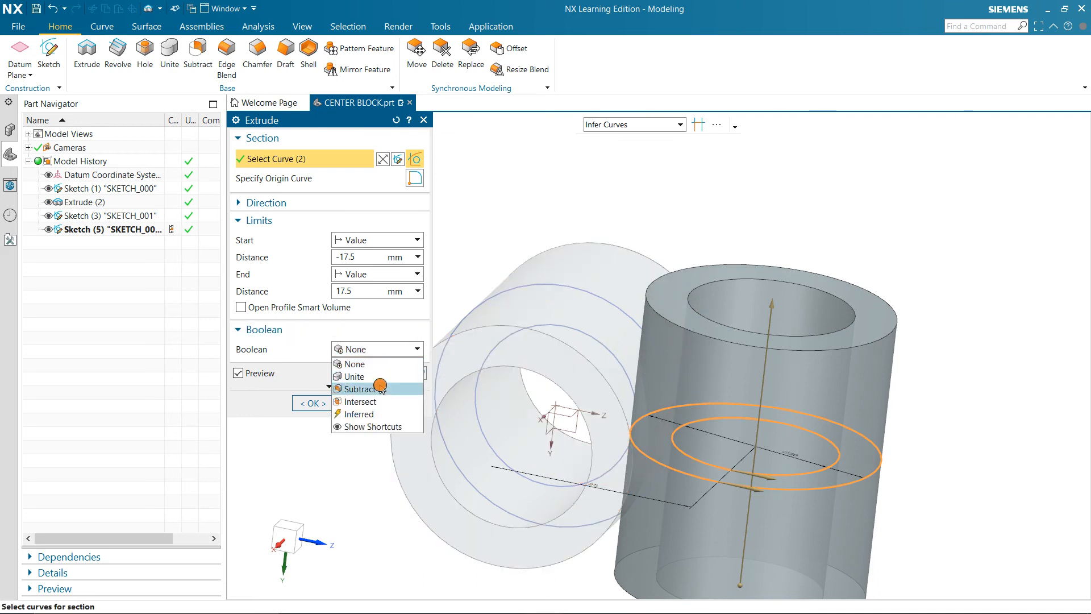
left_click(378, 376)
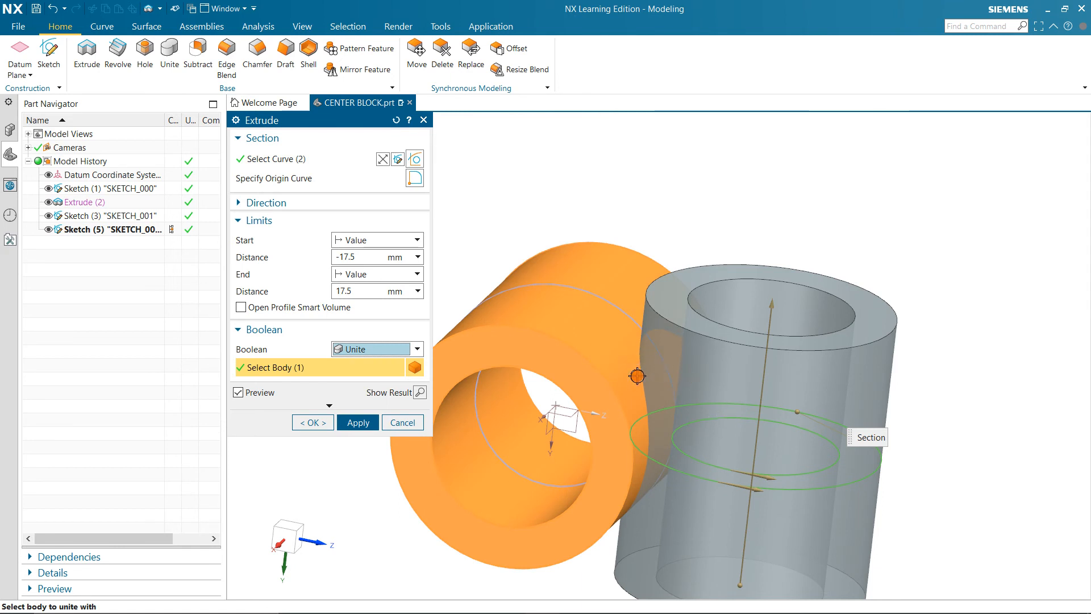
scroll(638, 376, "up", 3)
scroll(660, 384, "down", 3)
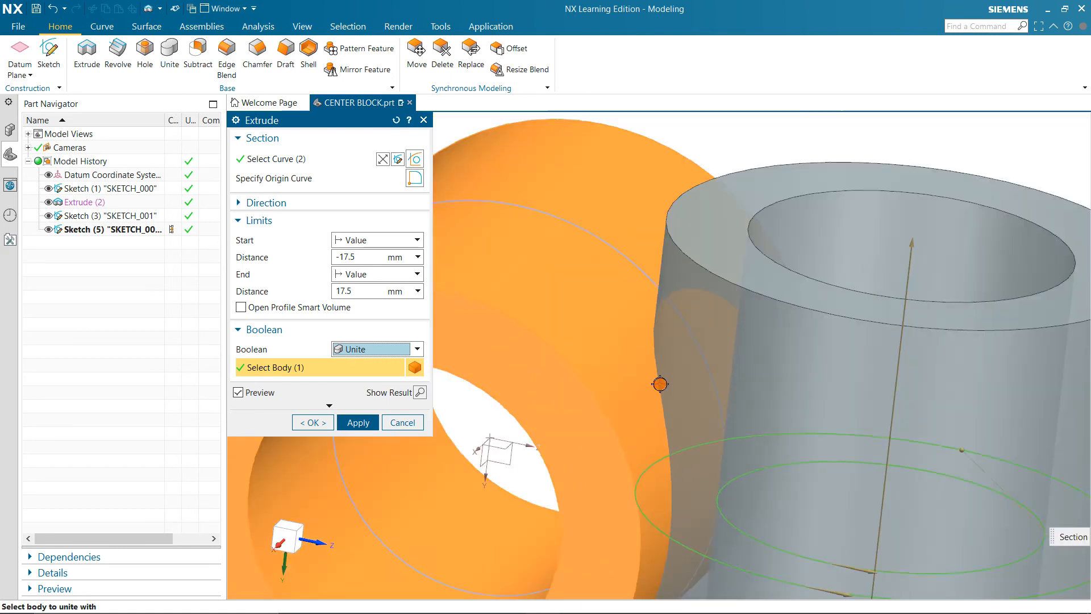
left_click(358, 422)
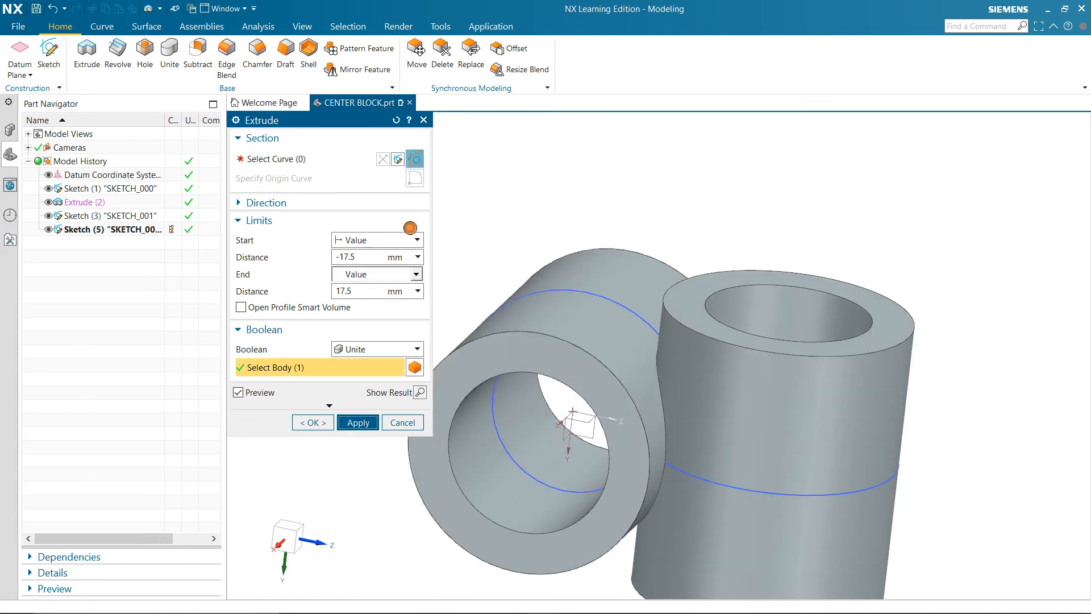
left_click(421, 120)
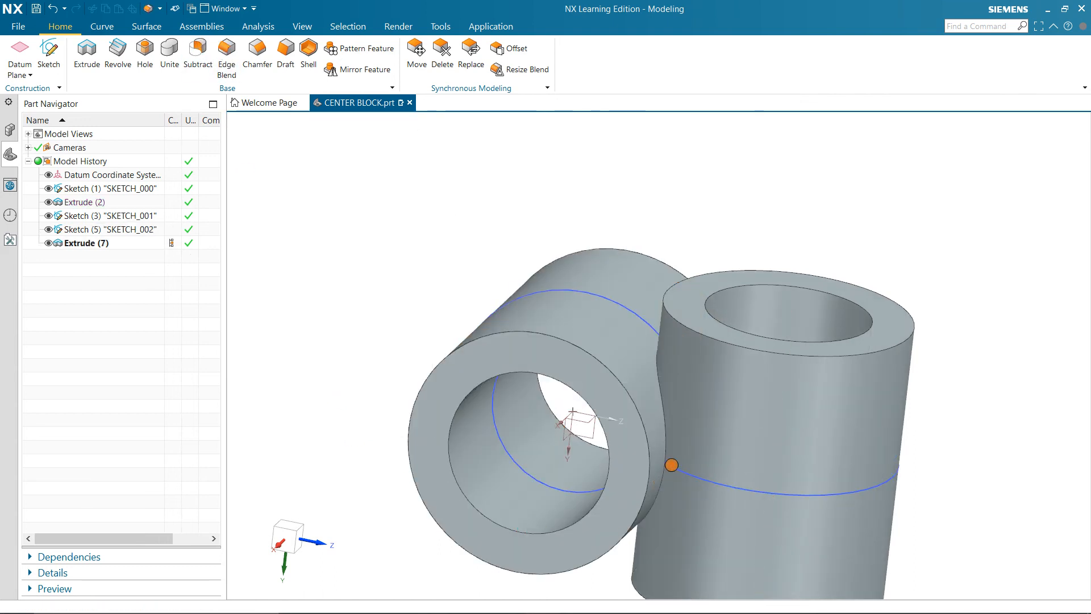
Blend the joint edge between the two cylinders with G1 (Tangent) continuity, a Circular shape and a 2 mm radius.
key("b")
scroll(671, 465, "up", 3)
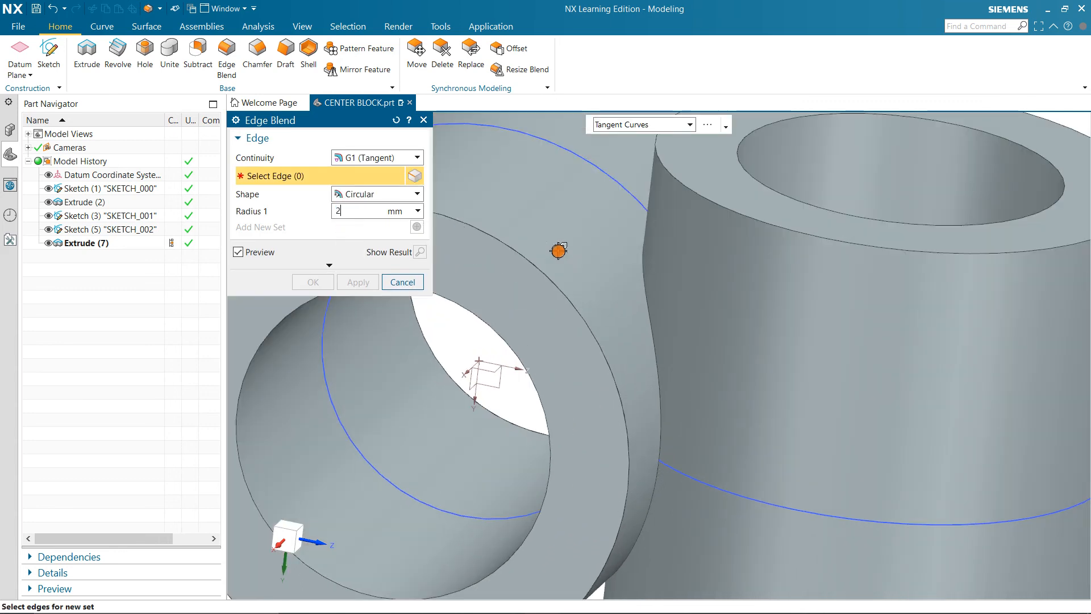
left_click(655, 330)
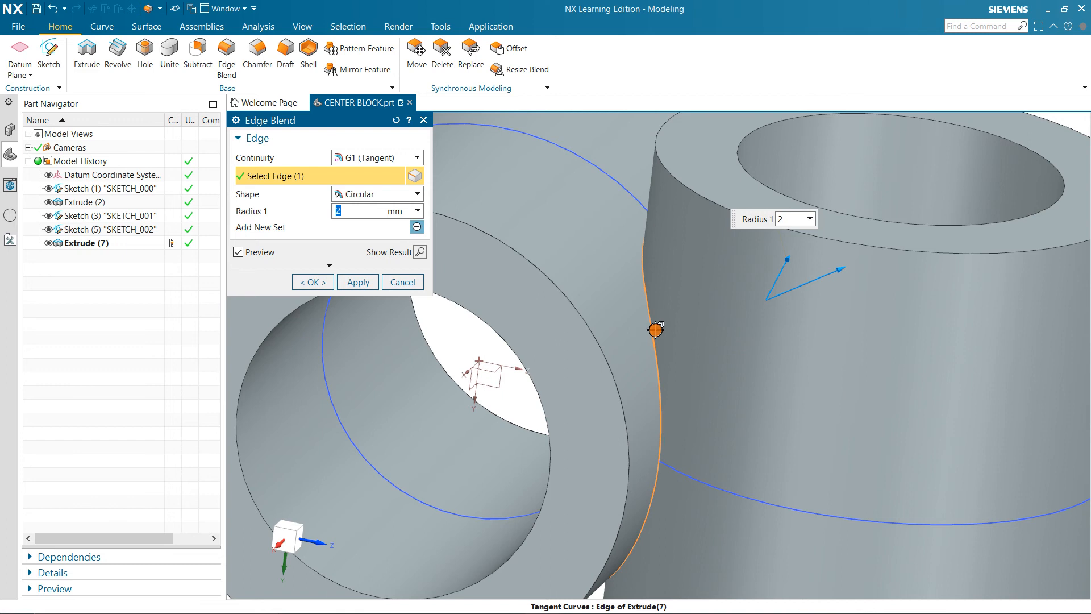
left_click(371, 280)
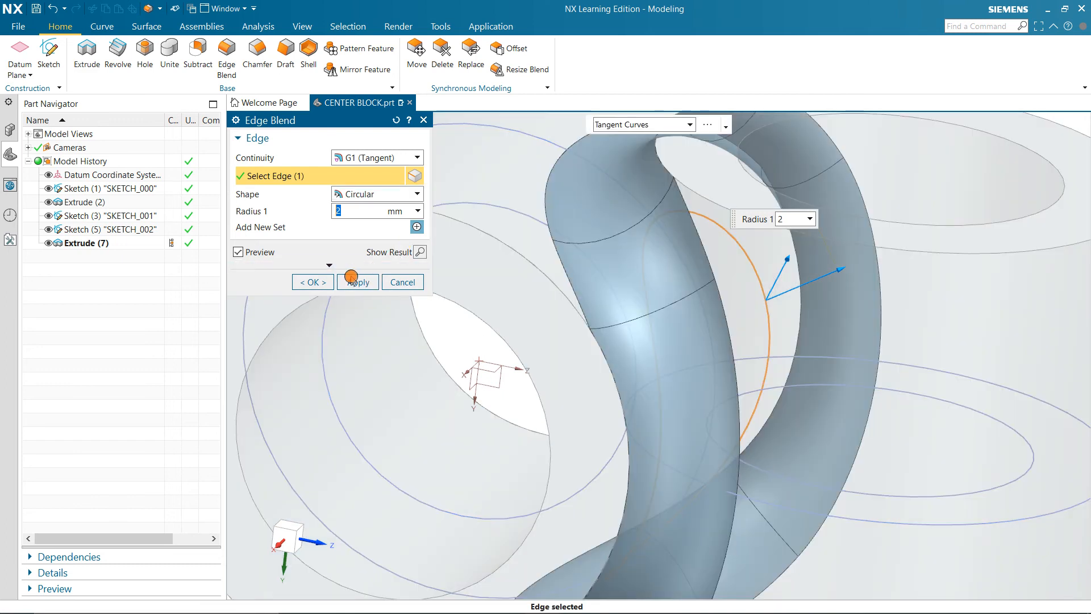
left_click(352, 279)
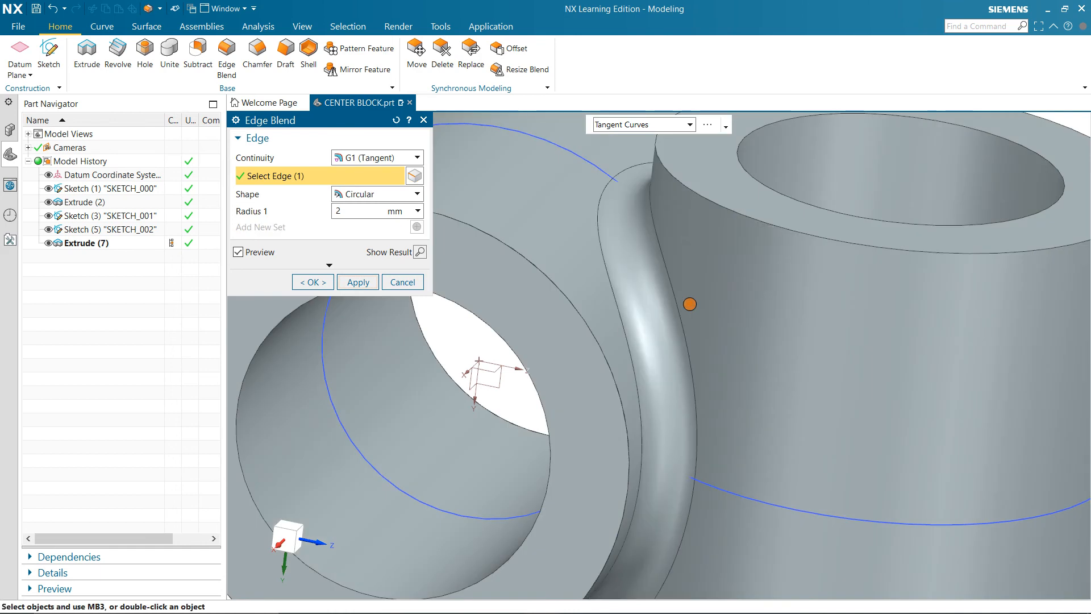
scroll(689, 304, "up", 2)
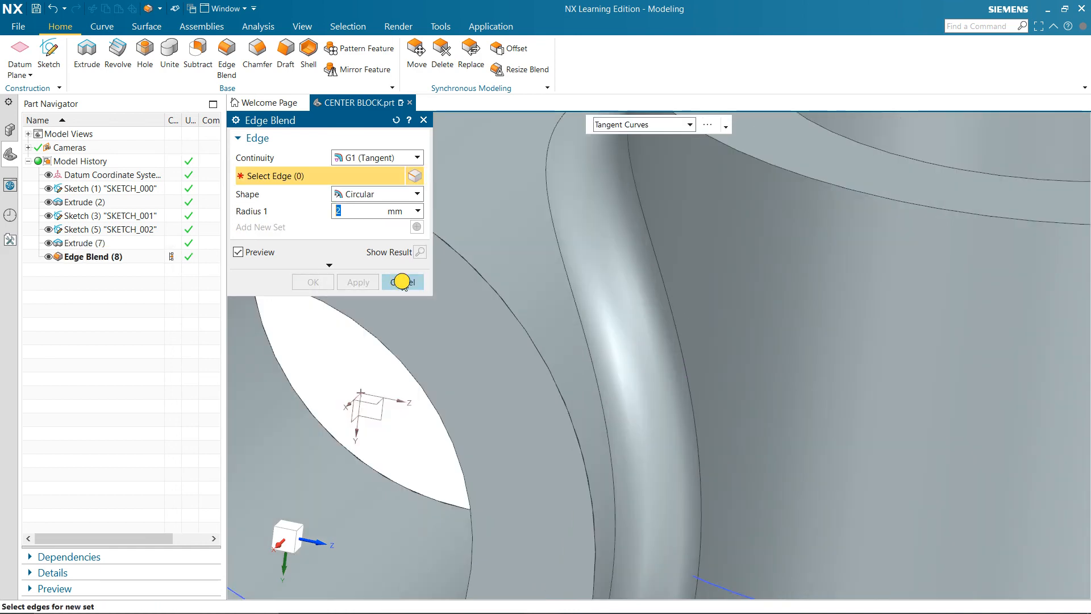
left_click(402, 282)
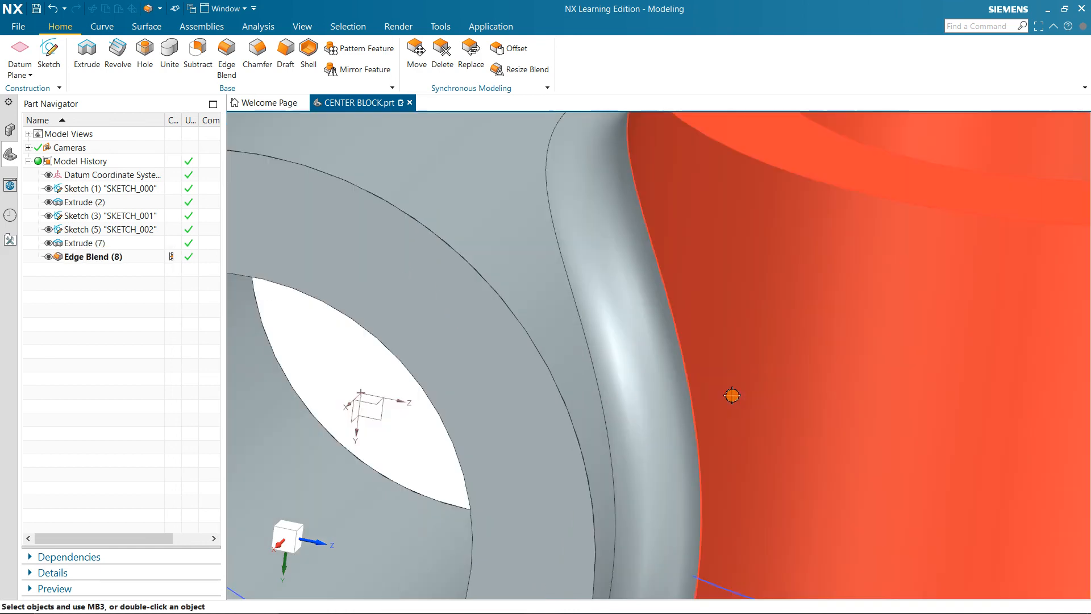
Examine the blended center block from several angles, look back through the manual's Tutorial 3 pages, and return to NX.
scroll(730, 393, "down", 5)
middle_click_drag(726, 385, 804, 383)
scroll(714, 362, "down", 3)
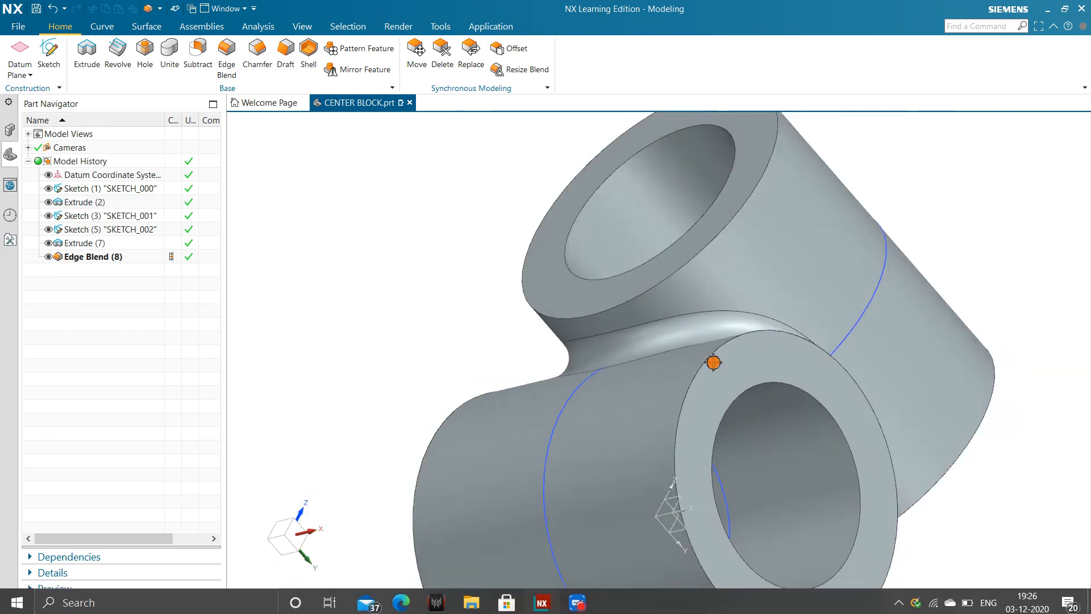
middle_click_drag(739, 458, 648, 510)
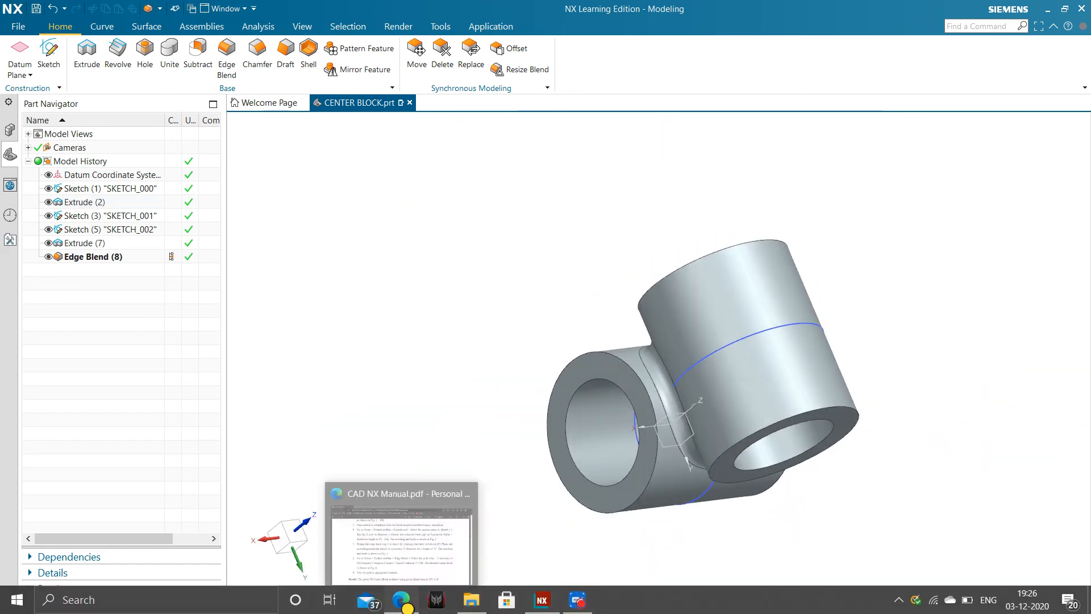
left_click(405, 606)
scroll(457, 393, "down", 3)
scroll(457, 392, "up", 6)
scroll(458, 392, "up", 10)
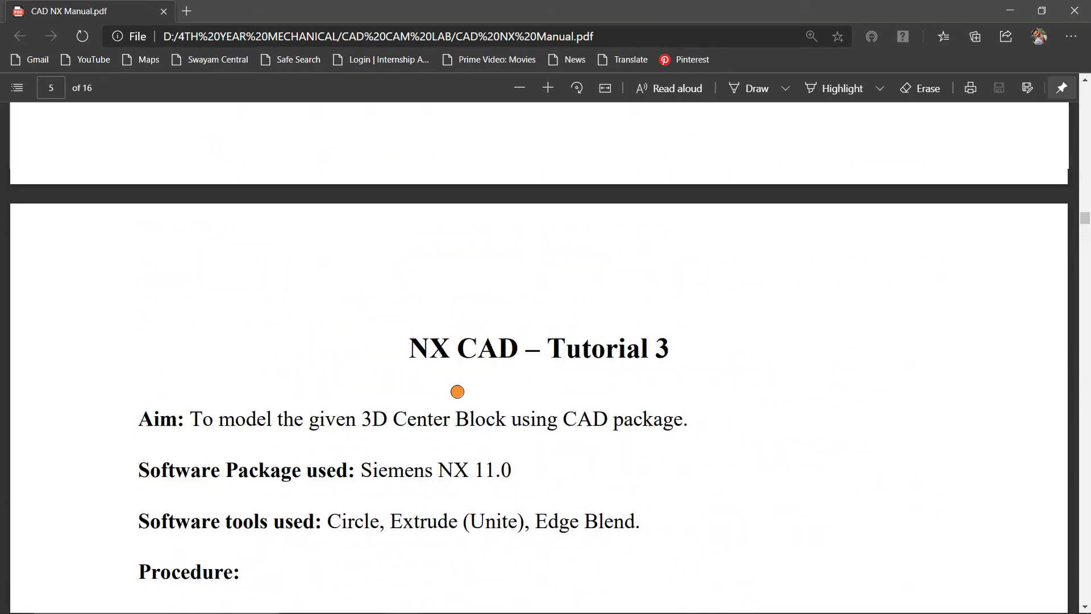
scroll(458, 391, "up", 5)
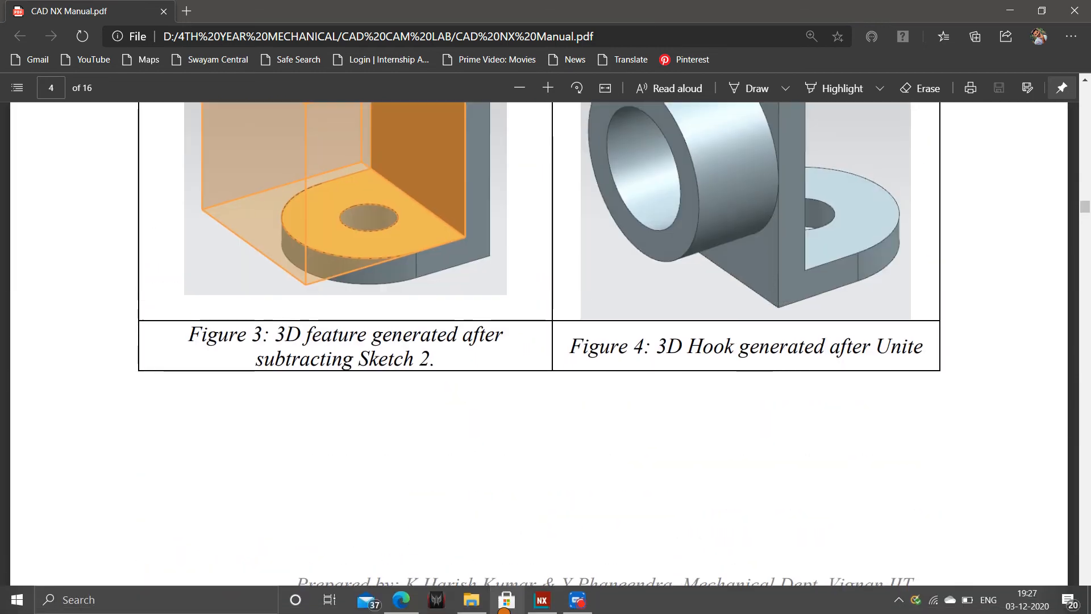
left_click(542, 600)
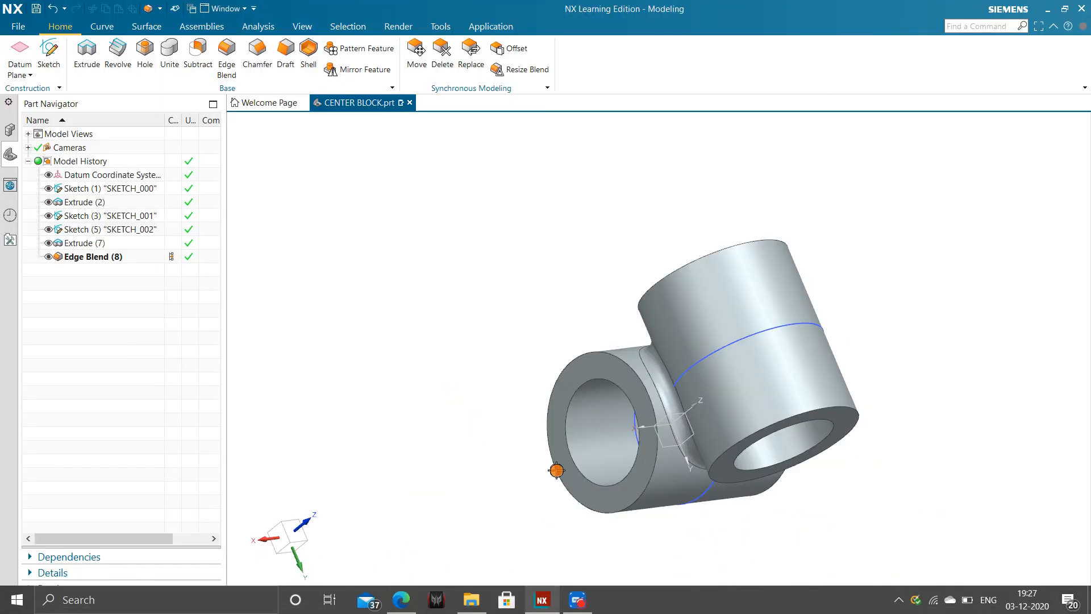
Inspect the finished block's blended joint and both bores up close from different sides.
scroll(692, 362, "up", 8)
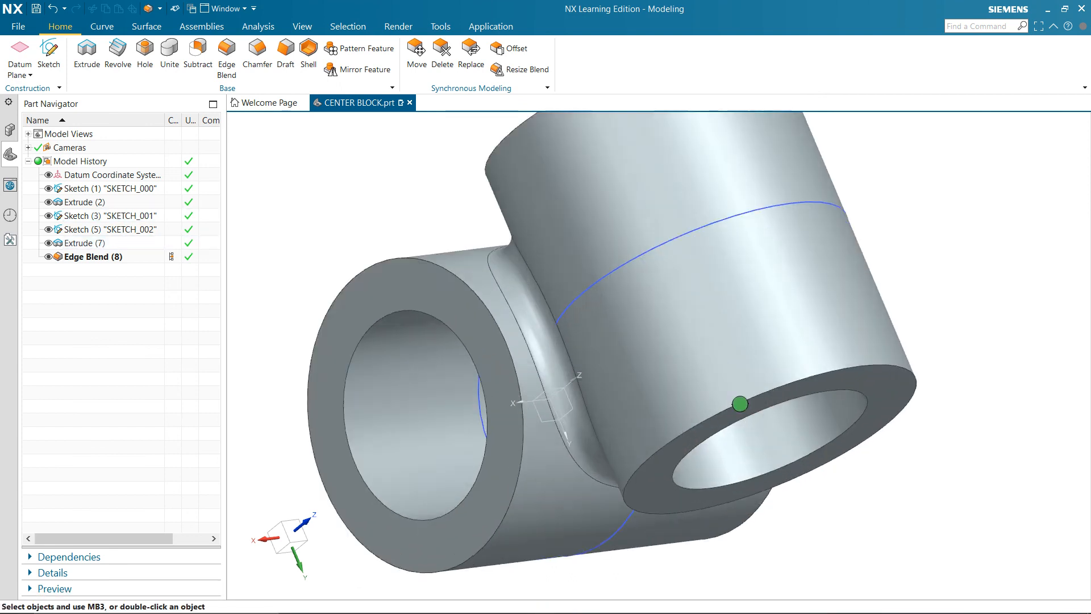
middle_click_drag(741, 400, 624, 359)
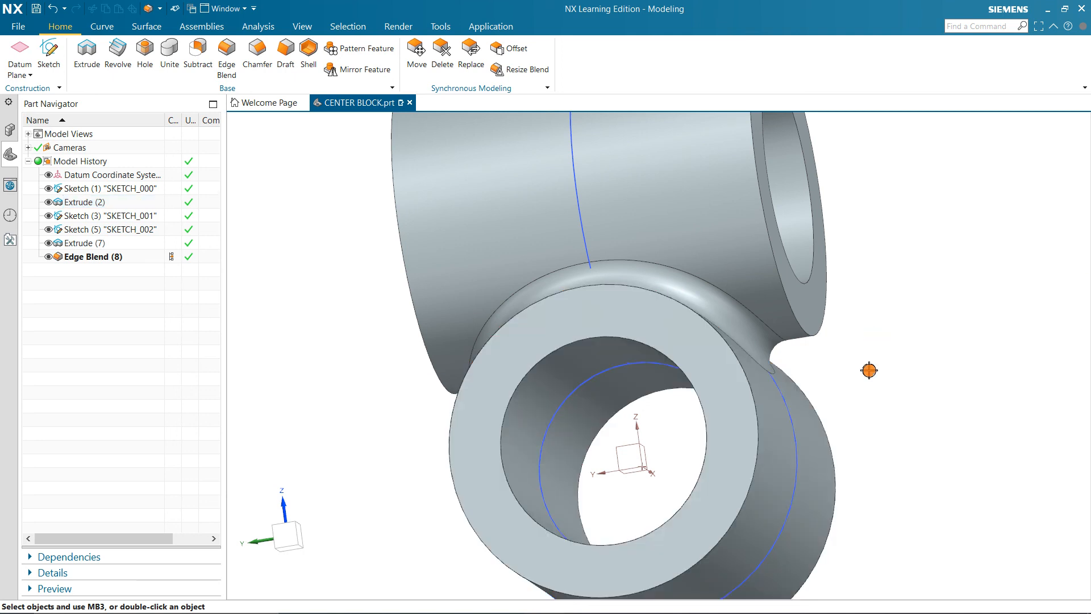
scroll(852, 353, "up", 2)
scroll(836, 324, "down", 5)
middle_click_drag(769, 252, 709, 319)
scroll(779, 323, "up", 4)
middle_click_drag(780, 324, 688, 375)
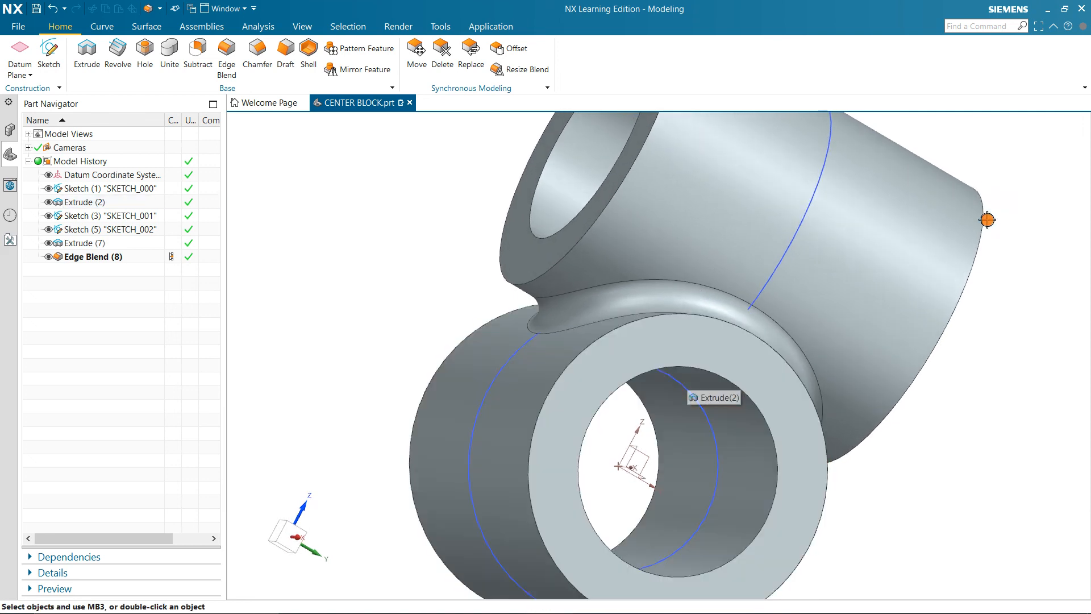
Examine the edge blend from the opposite side, from below and at close range, ending with both hollow cylinders in view.
middle_click_drag(477, 275, 620, 318)
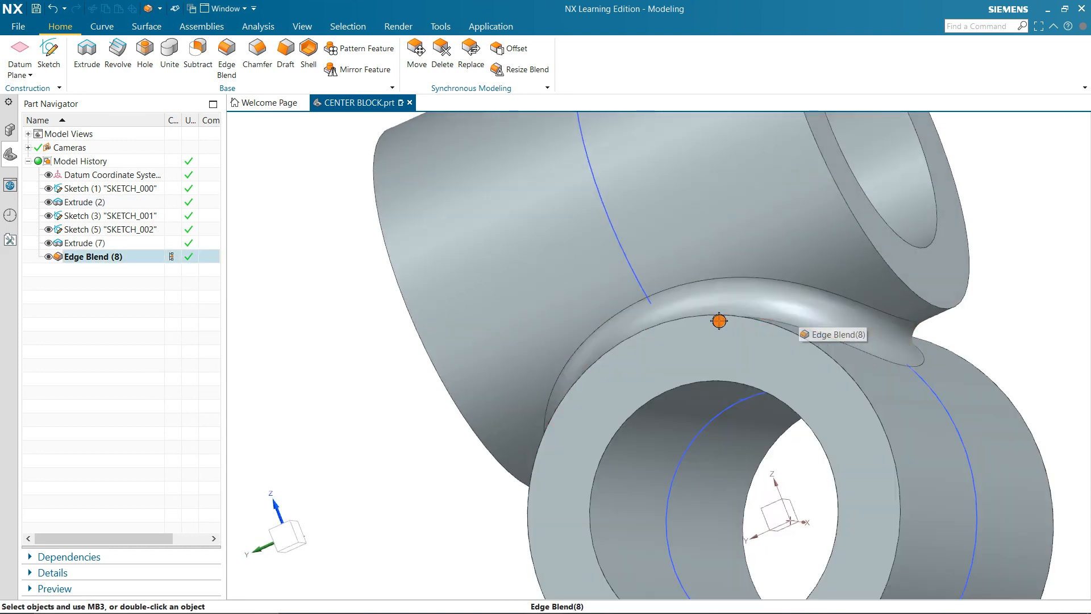
scroll(719, 320, "down", 1)
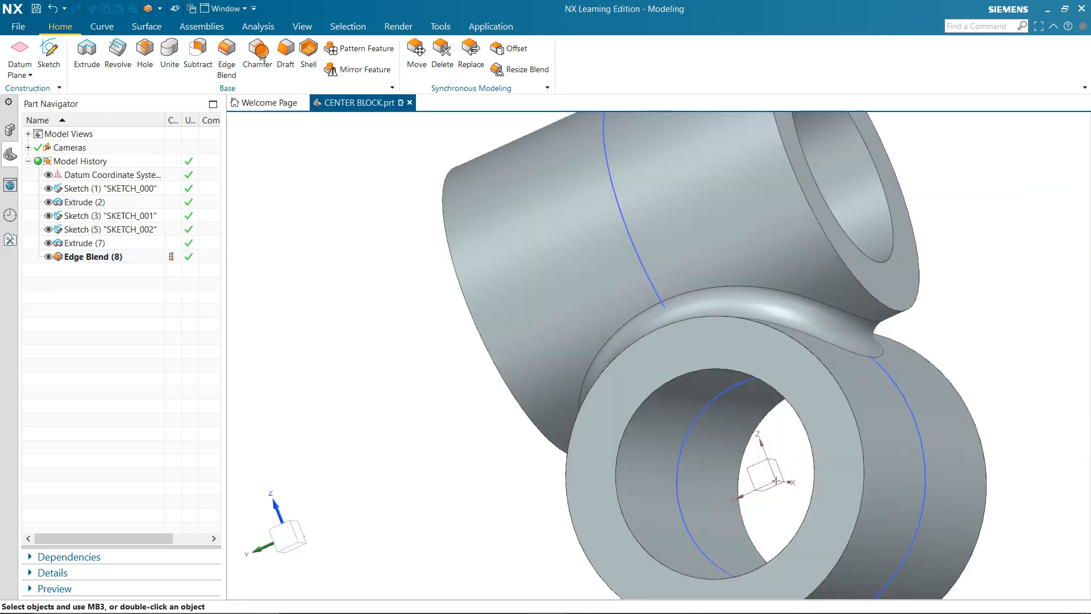
middle_click_drag(773, 281, 645, 231)
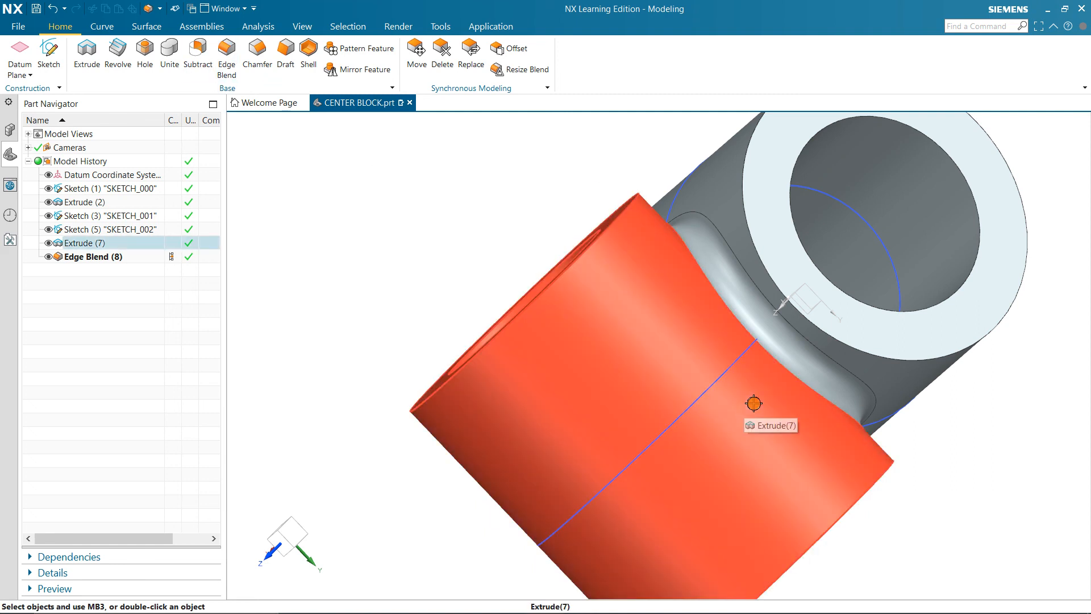
middle_click_drag(682, 366, 646, 361)
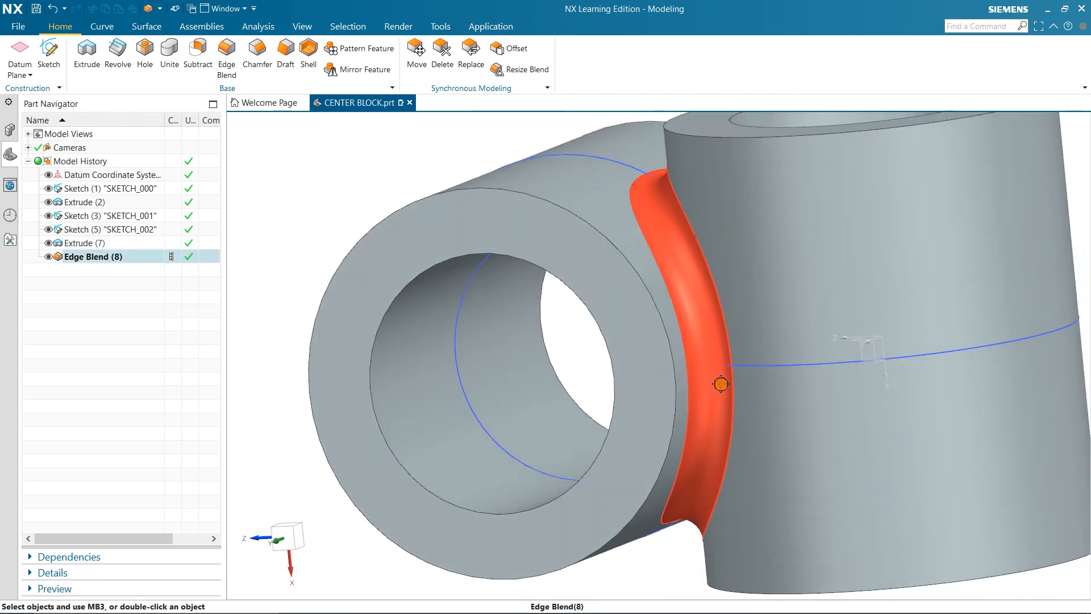
scroll(721, 384, "down", 3)
scroll(721, 384, "up", 6)
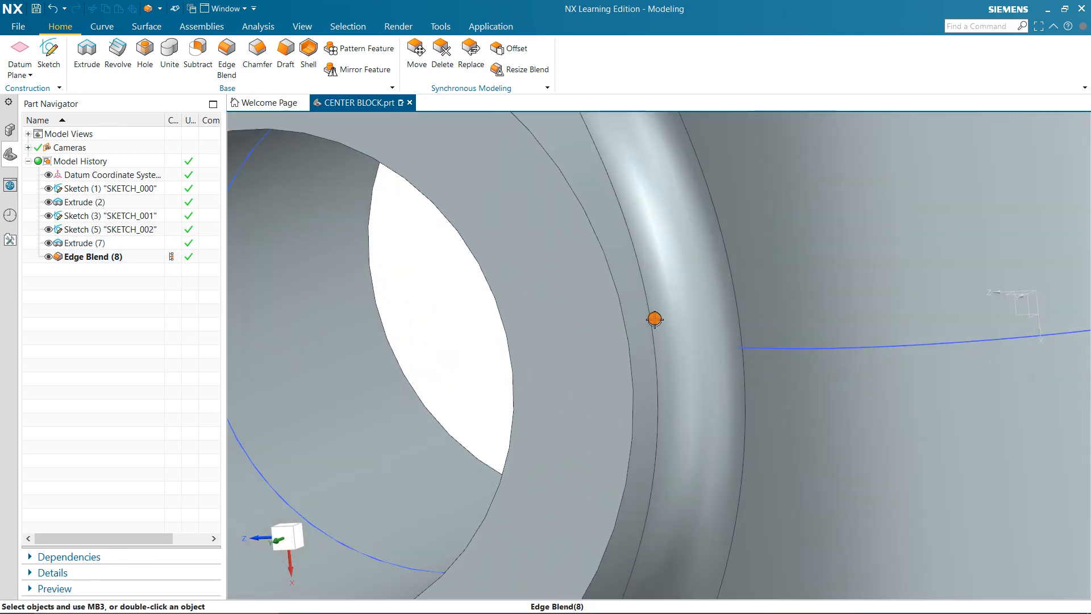
scroll(709, 361, "down", 4)
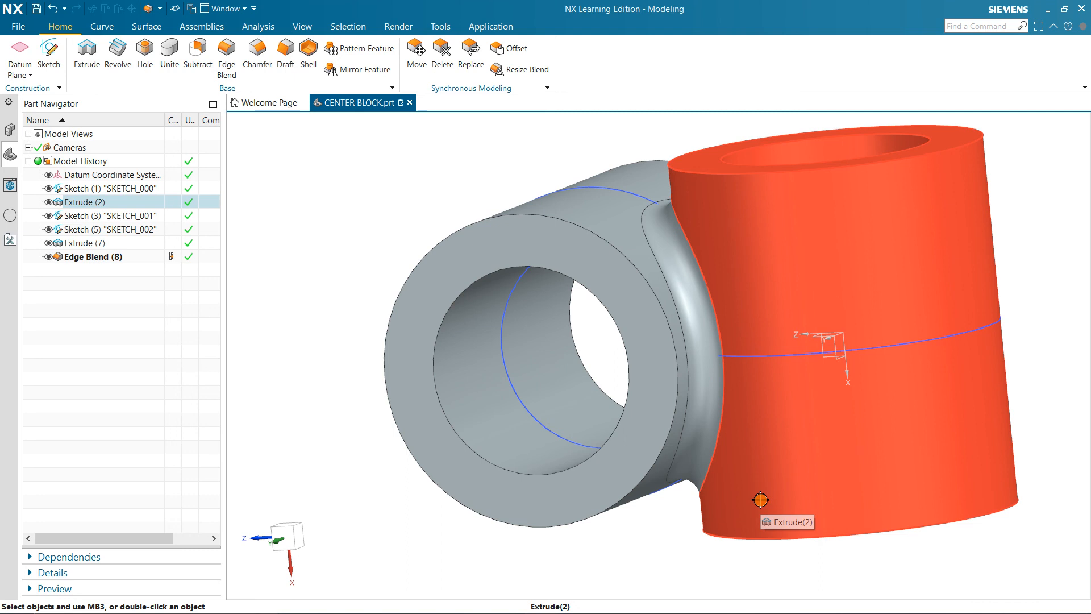
mouse_move(689, 612)
left_click(577, 600)
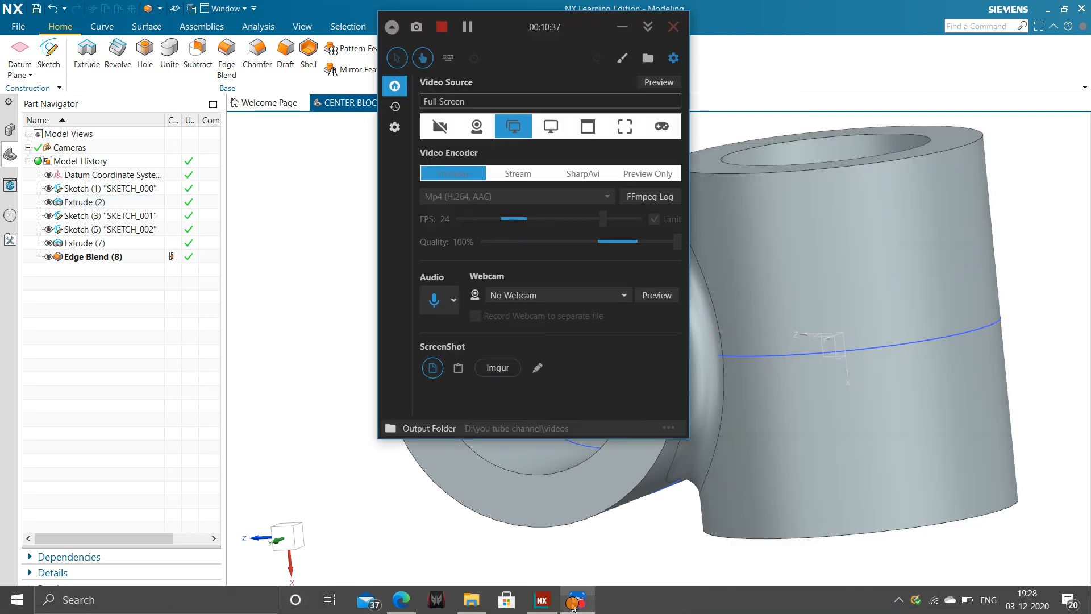